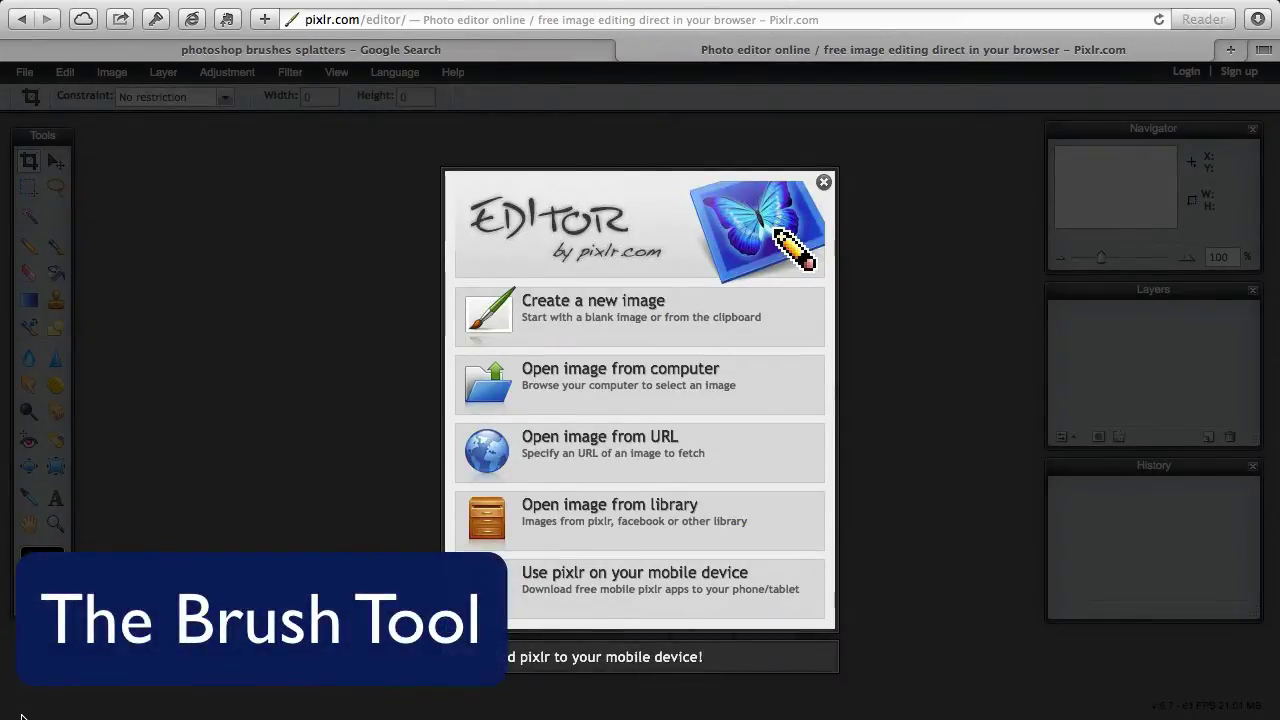
Create a new blank image at the default 800 x 600 size.
click(564, 319)
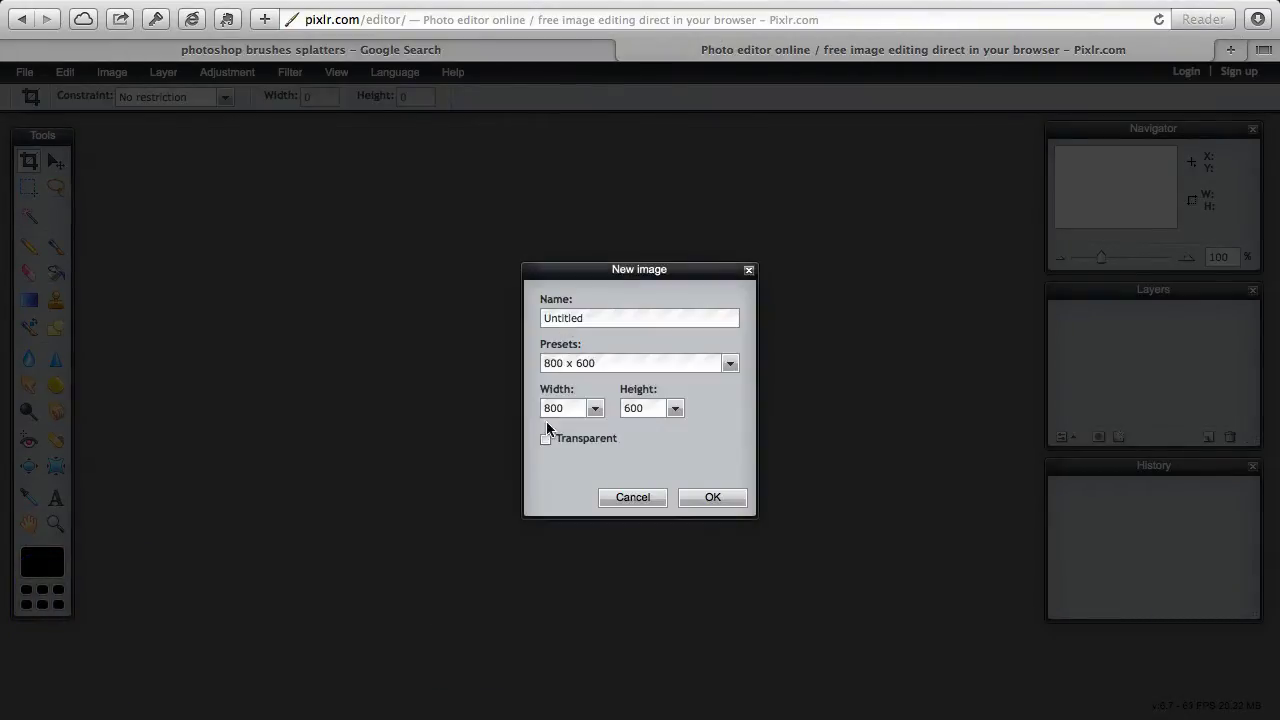
click(719, 497)
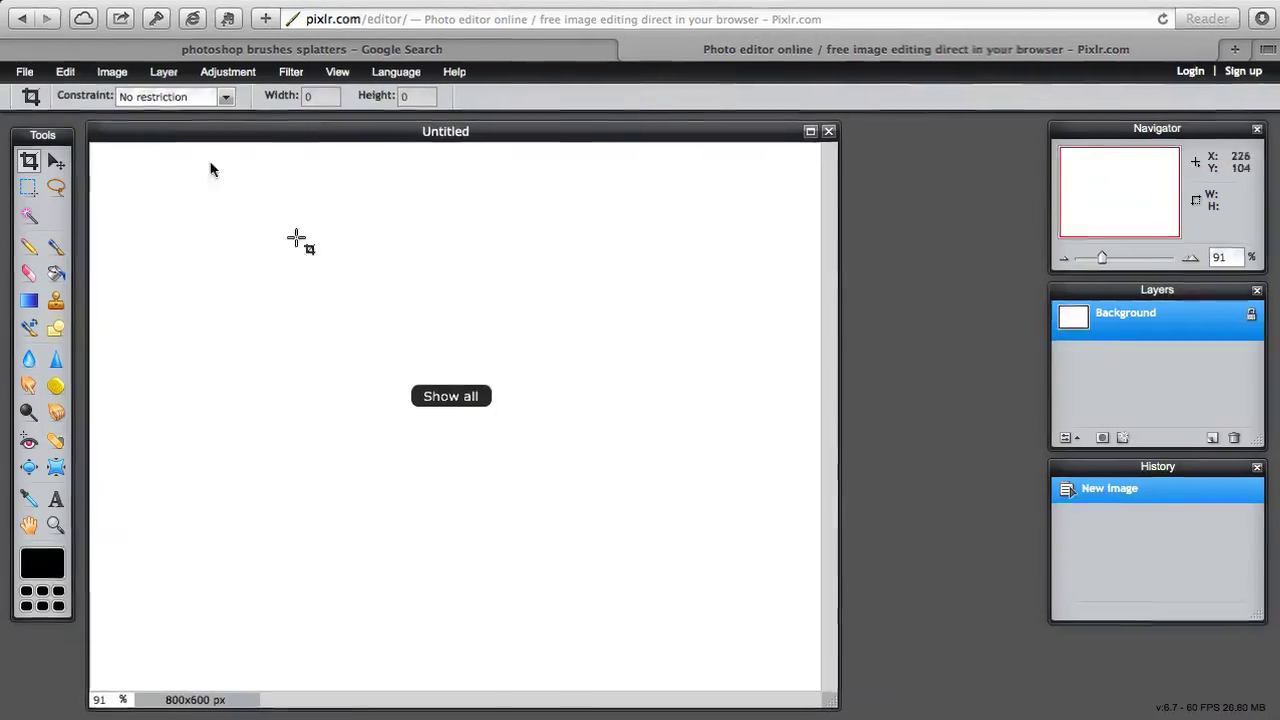
Paint a hard-edged diagonal stroke, then a soft-edged stroke beside it.
click(61, 256)
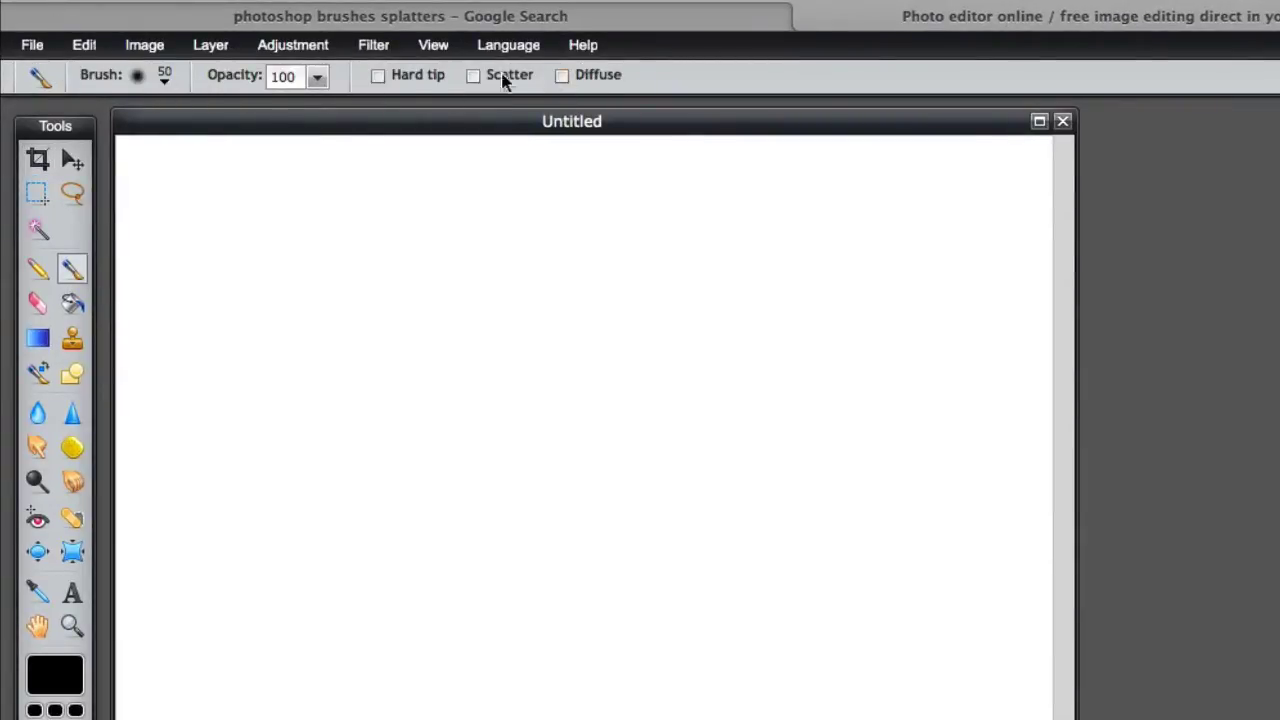
click(378, 76)
drag(388, 204, 476, 315)
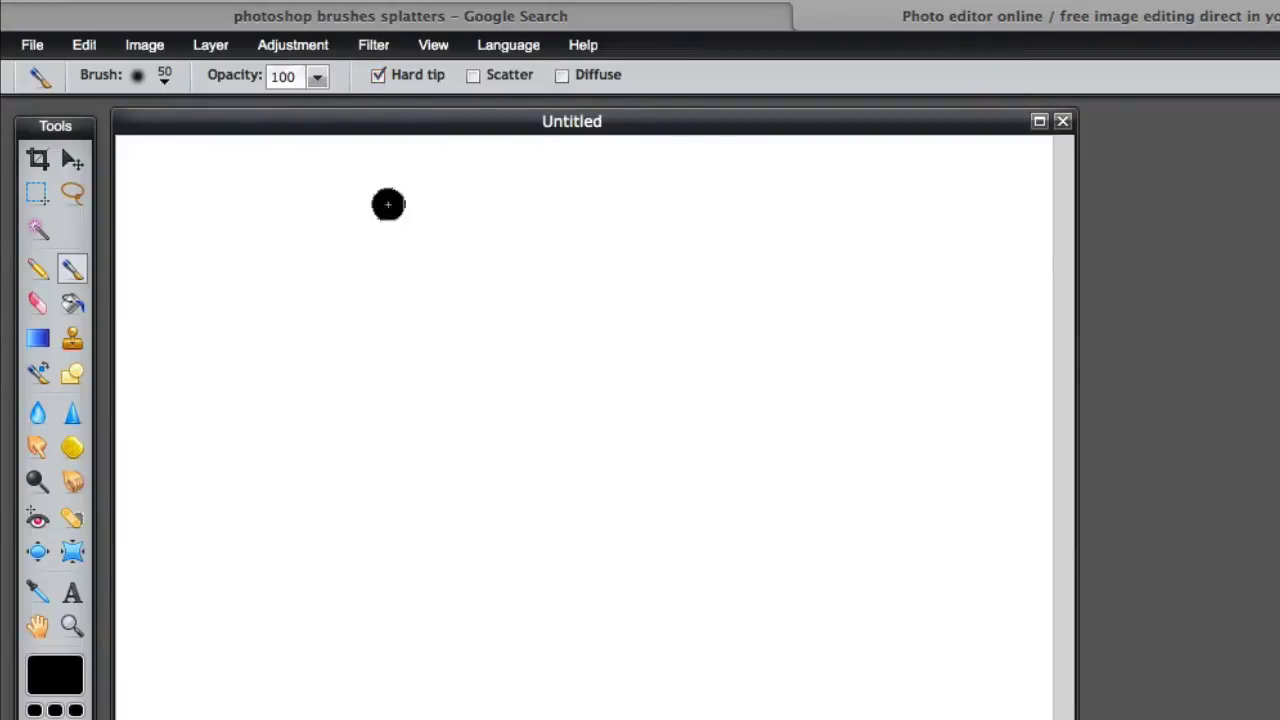
click(378, 76)
drag(329, 206, 395, 340)
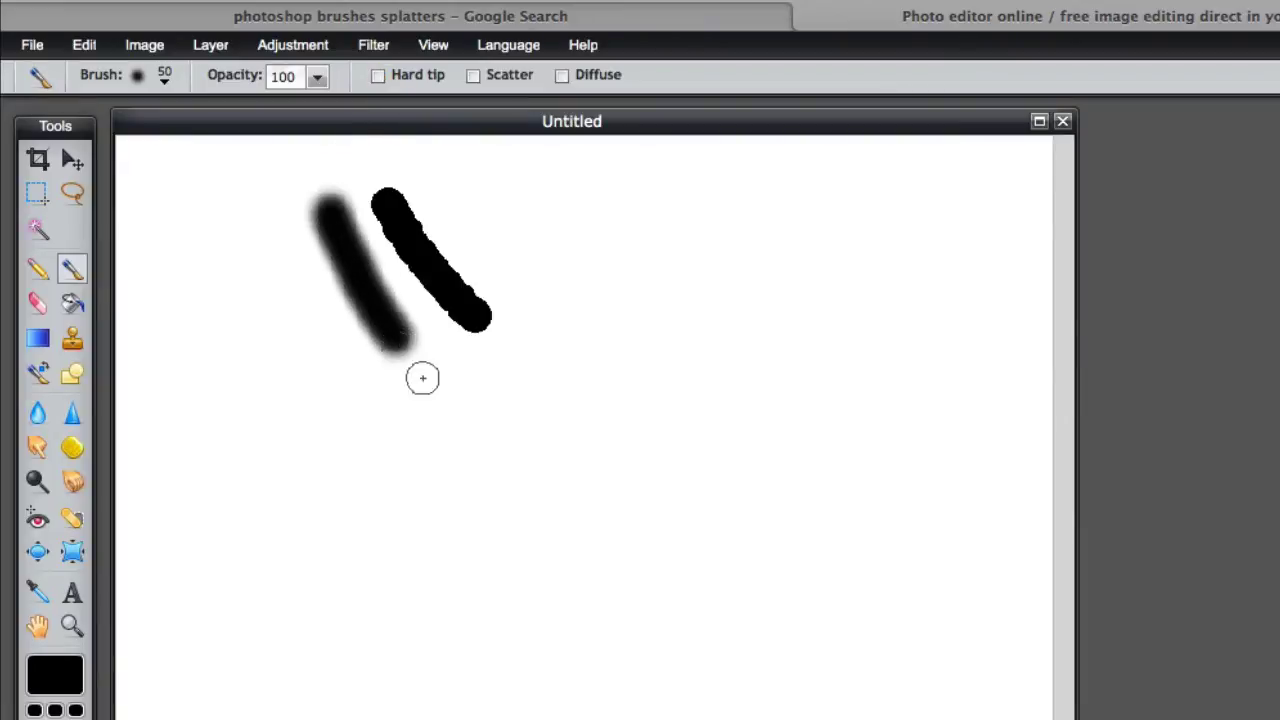
Paint a speckled diffuse stroke and a scattered zig-zag stroke at the upper right.
drag(582, 186, 838, 258)
click(474, 80)
drag(566, 272, 780, 437)
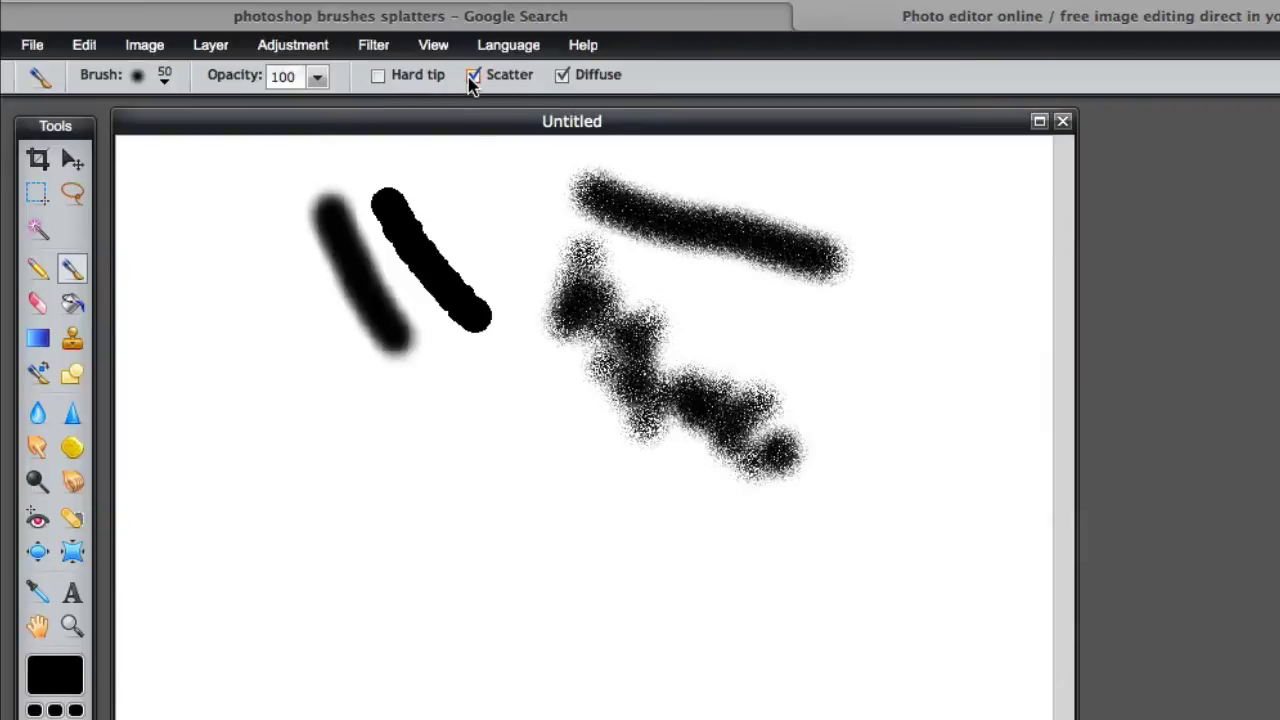
Lower brush opacity to 45% and paint grey scattered patches below the black strokes.
click(317, 77)
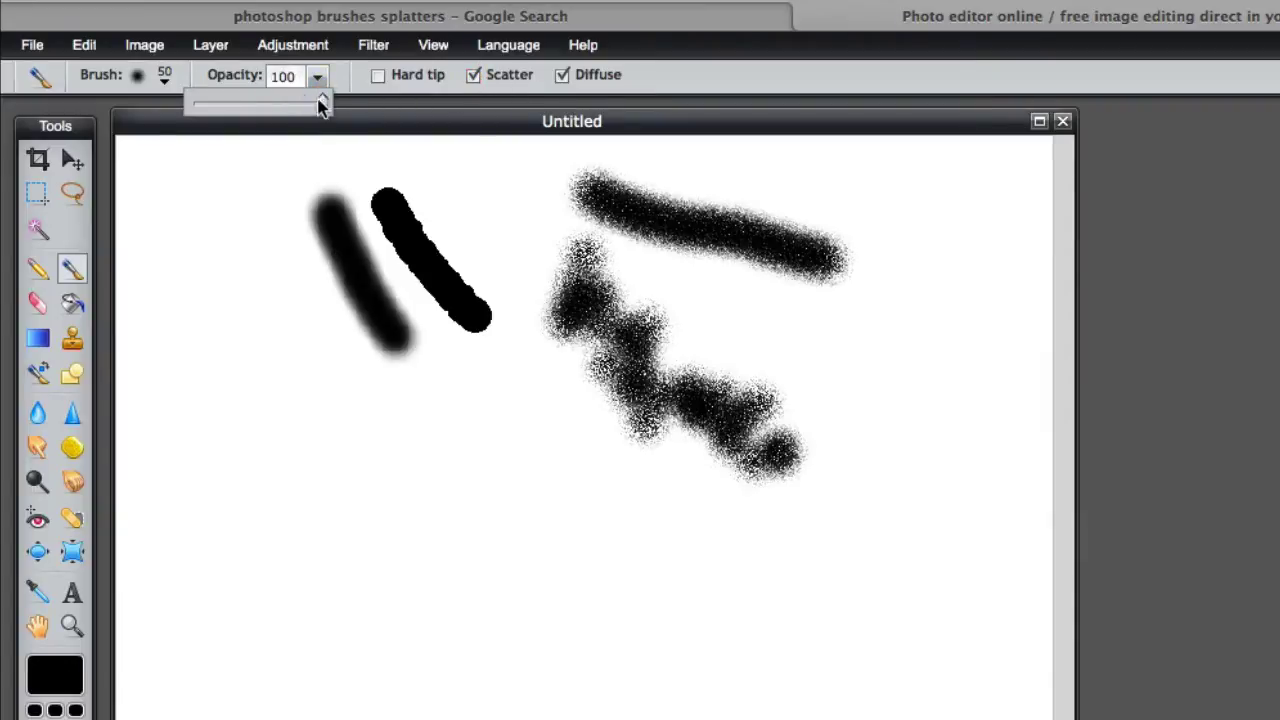
drag(314, 397, 545, 500)
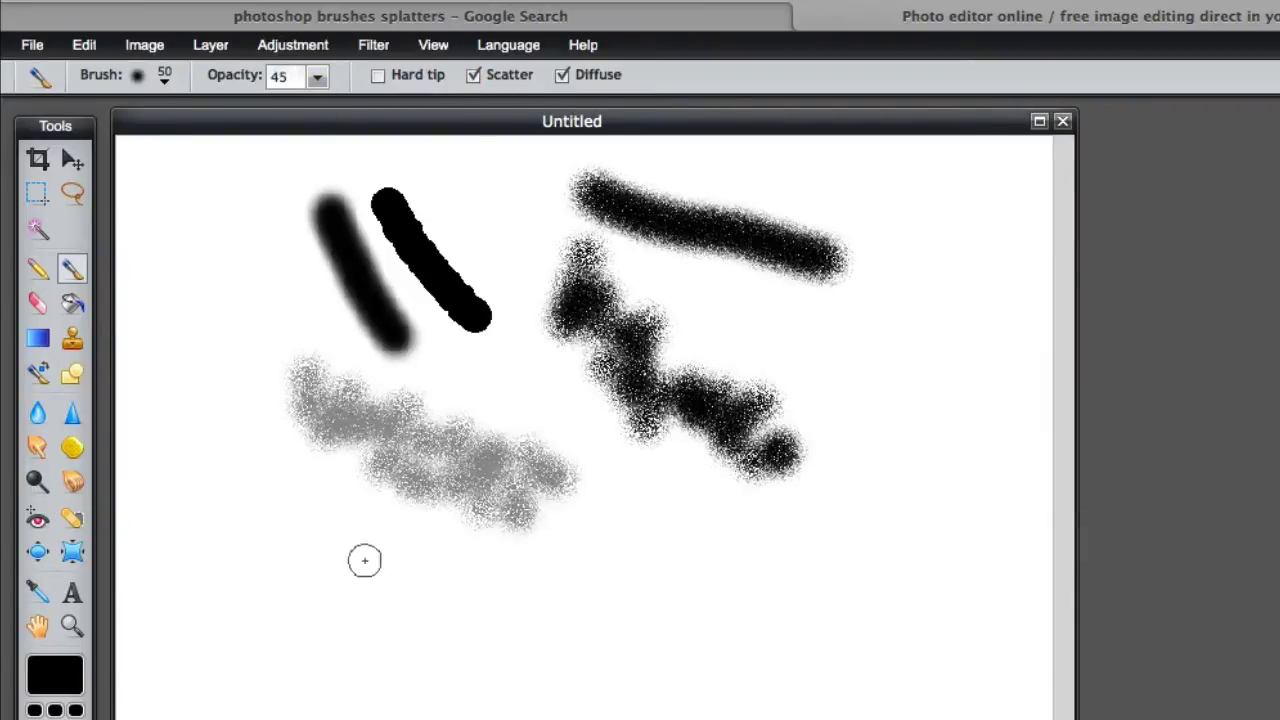
drag(306, 466, 348, 483)
drag(237, 549, 534, 629)
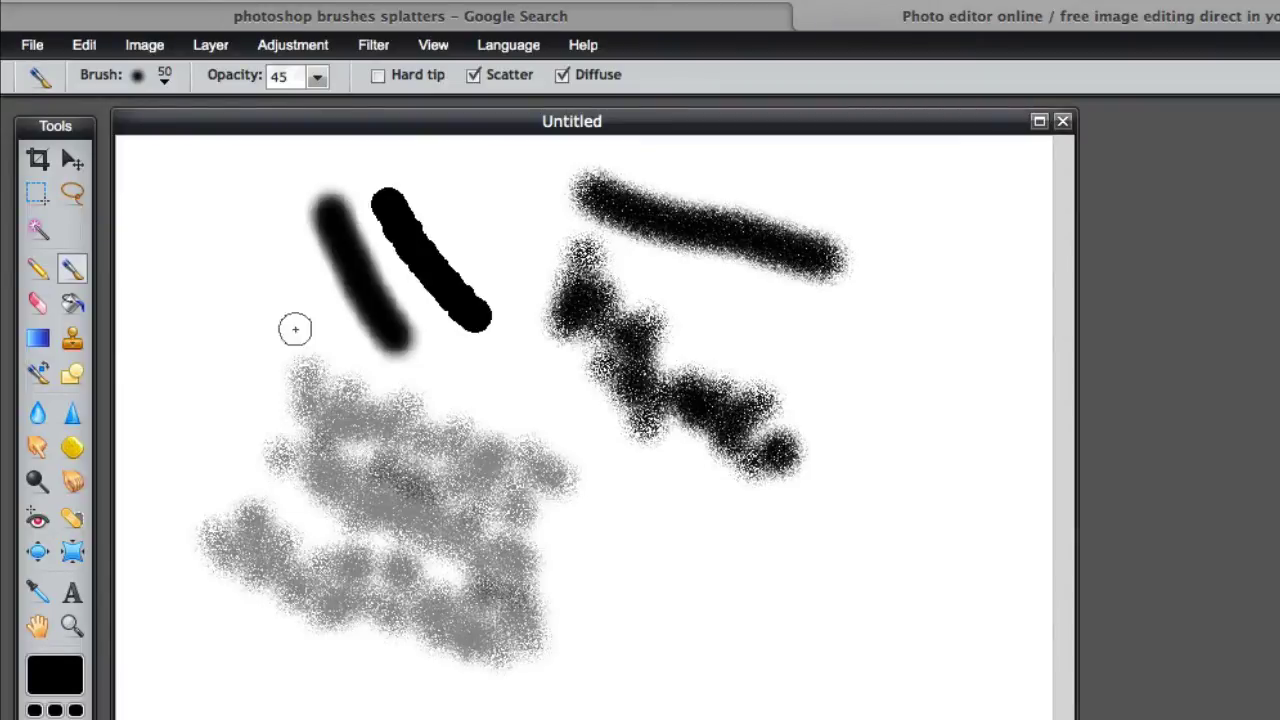
click(162, 84)
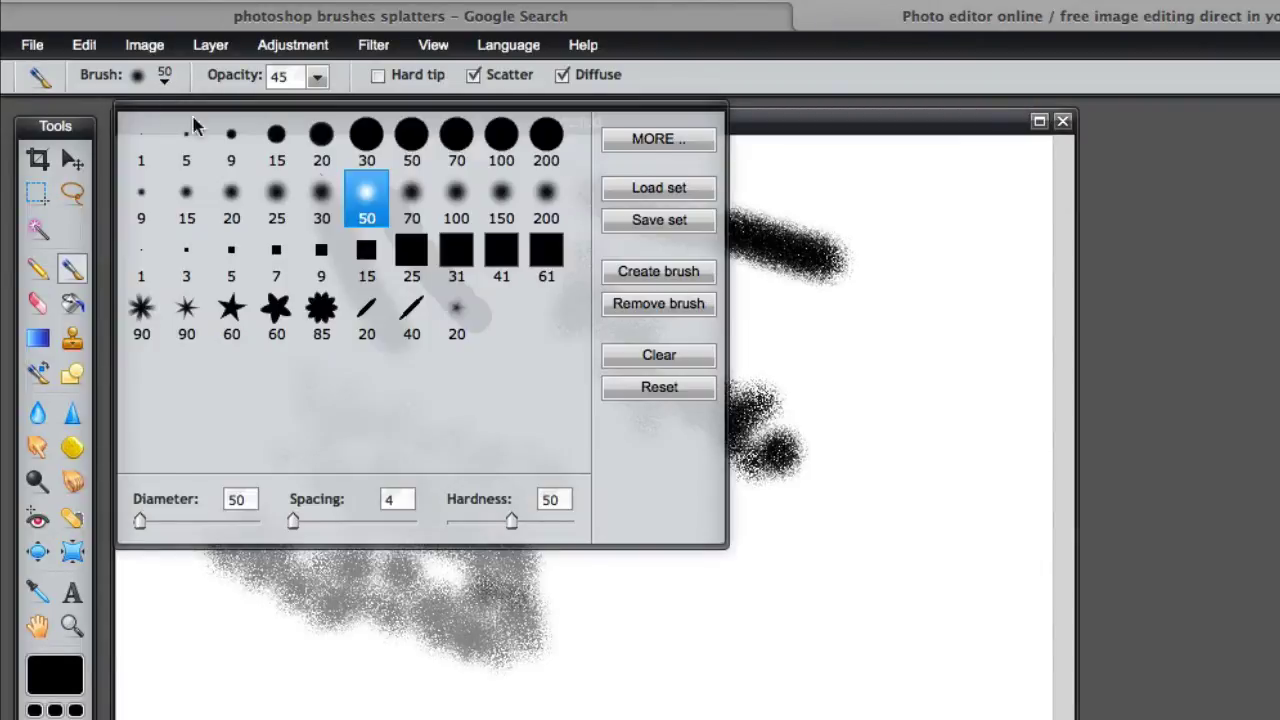
click(885, 458)
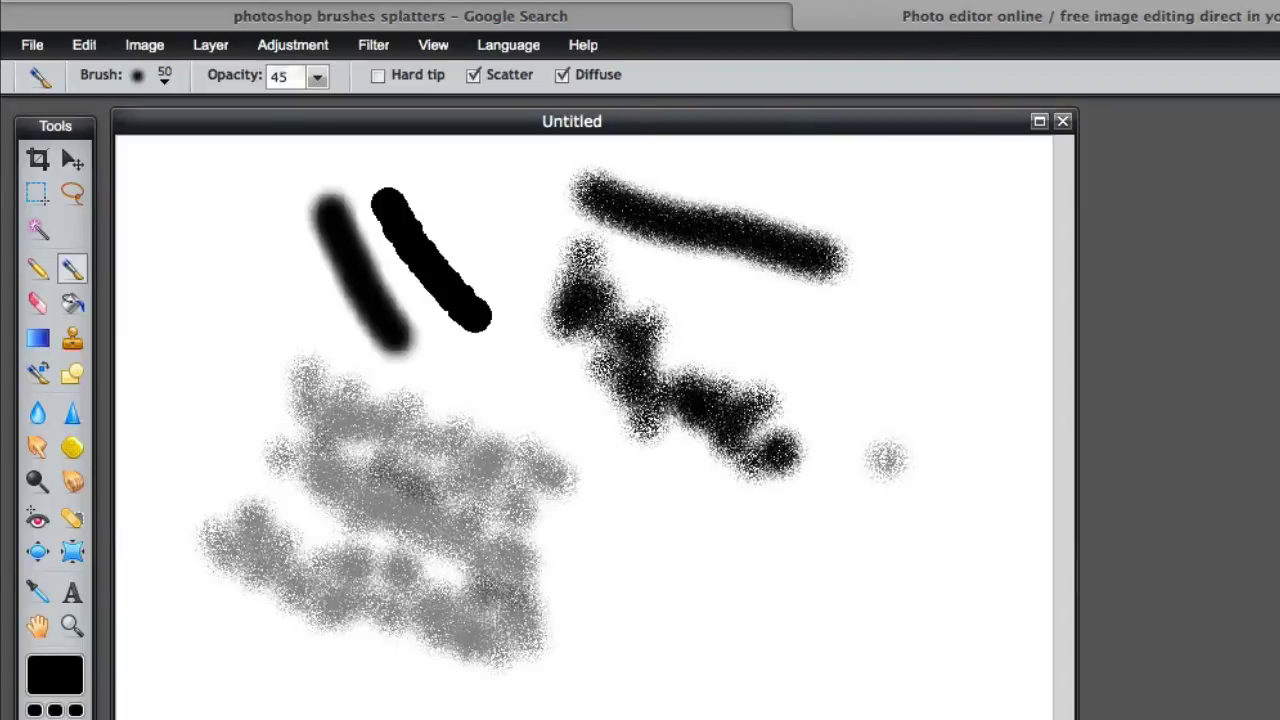
Delete the test strokes, then choose the soft 15 preset and set its diameter to 18.
key(Delete)
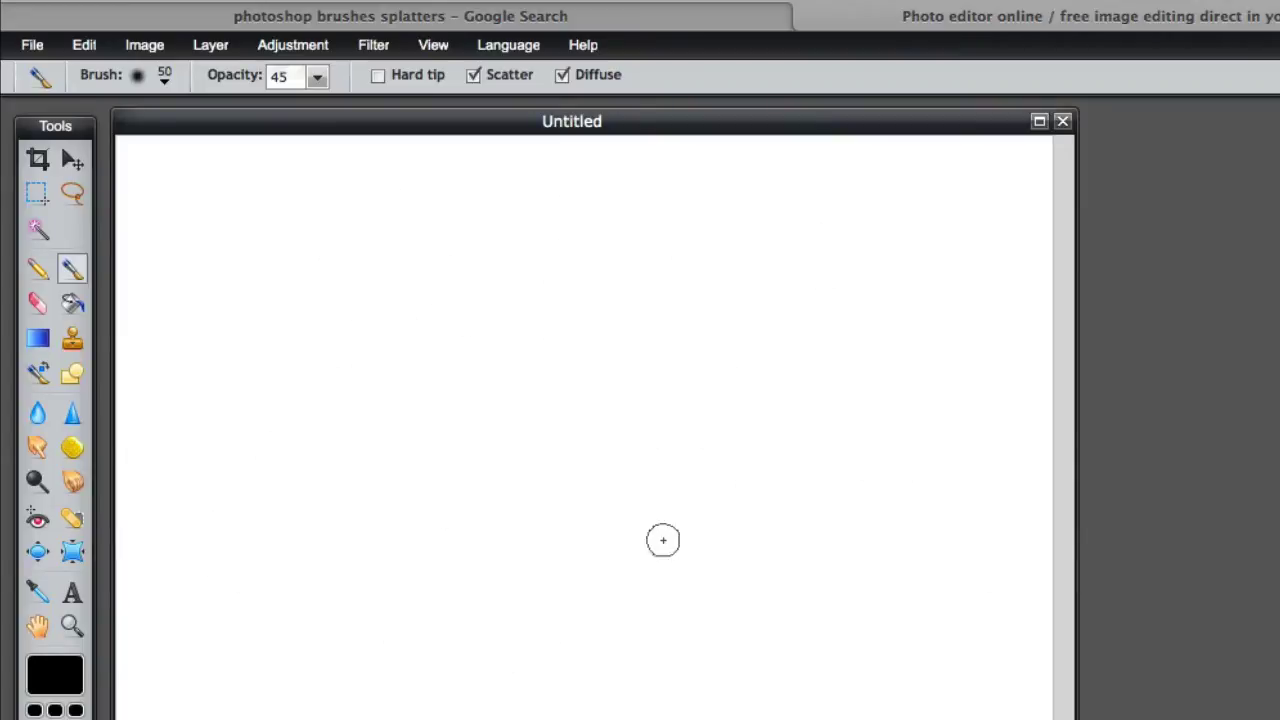
click(165, 80)
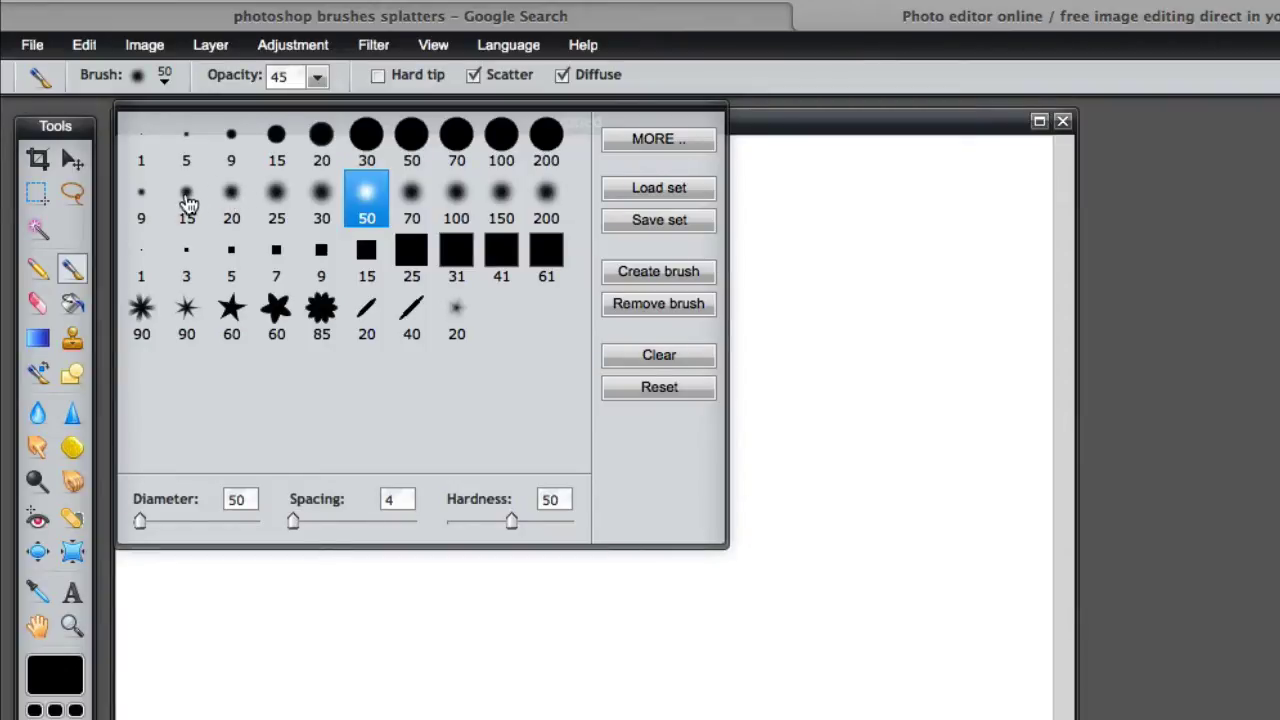
click(187, 203)
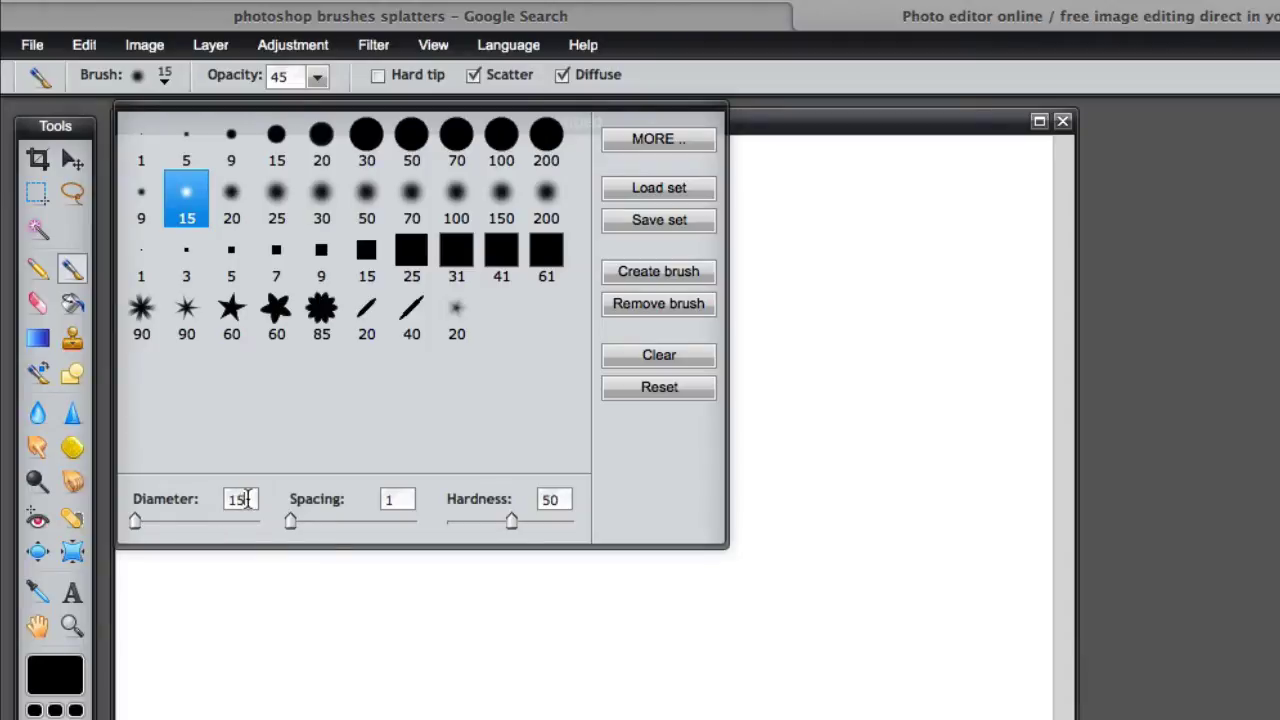
text(18)
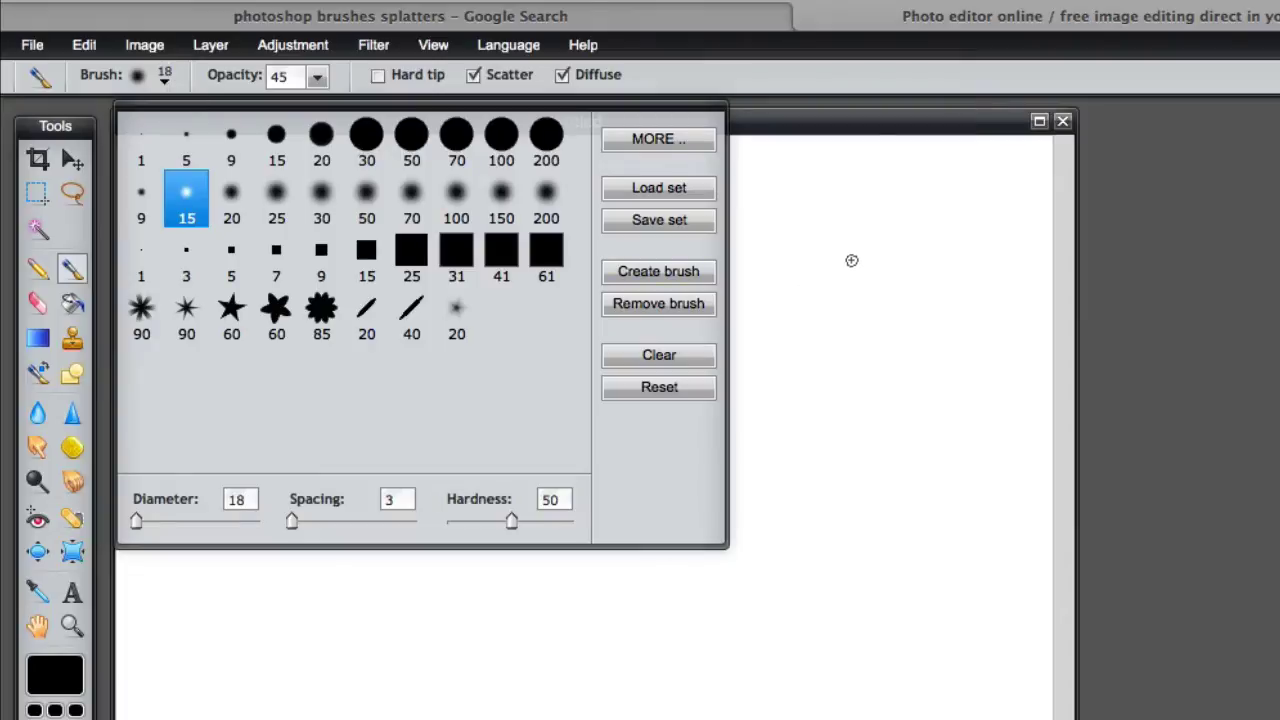
Paint two thin vertical black strokes on the canvas.
drag(850, 259, 968, 402)
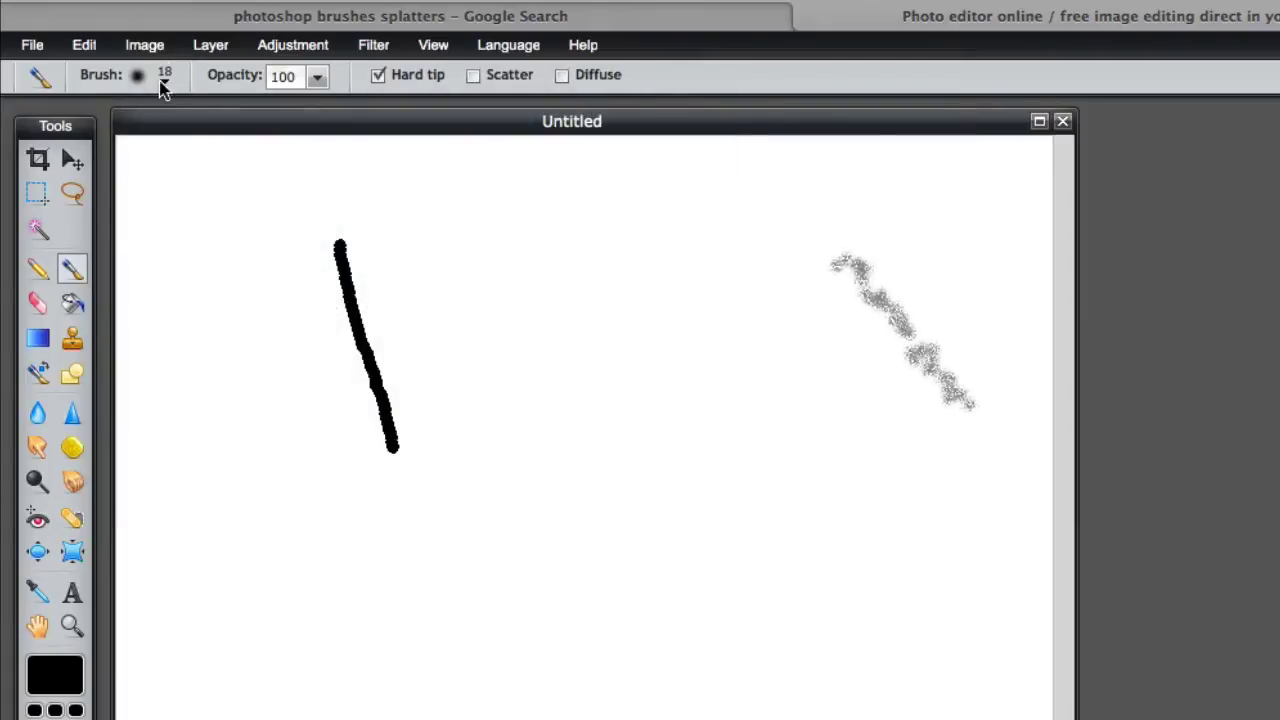
click(164, 78)
click(186, 200)
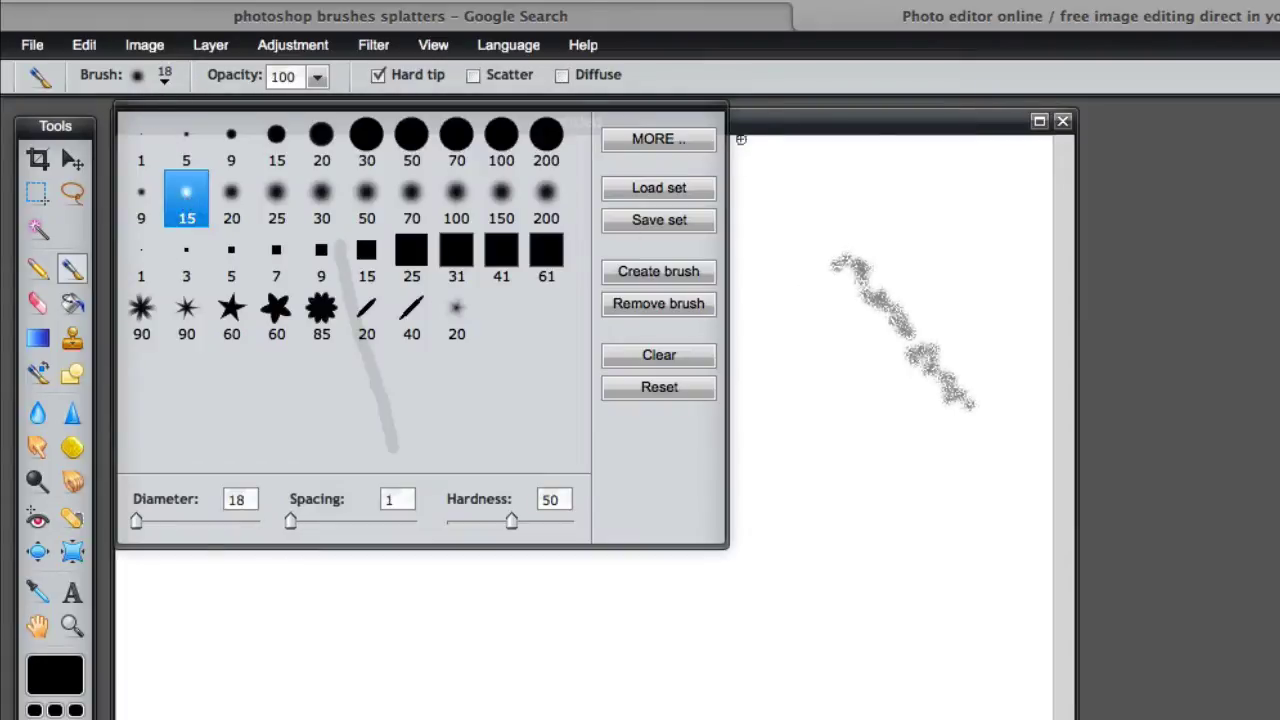
click(752, 130)
drag(311, 260, 336, 392)
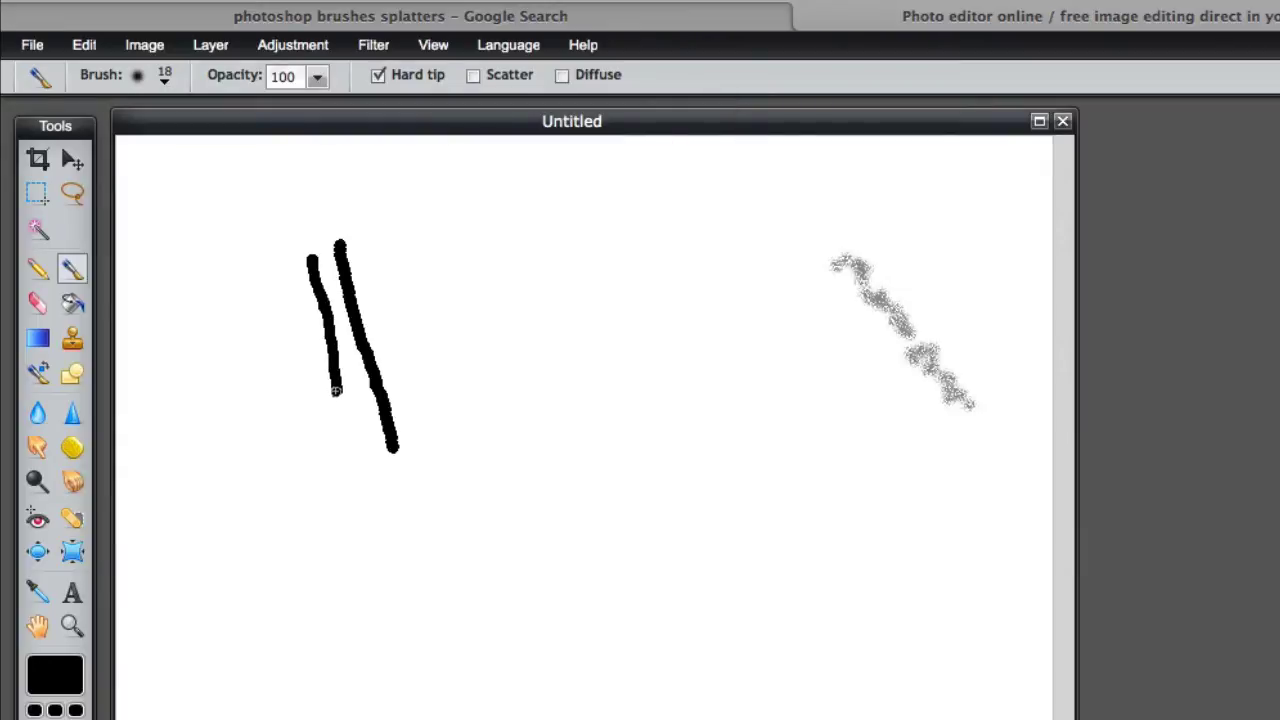
Switch to the soft 25 preset and paint a thicker black stroke further left.
click(165, 80)
click(276, 192)
click(762, 134)
drag(270, 265, 311, 420)
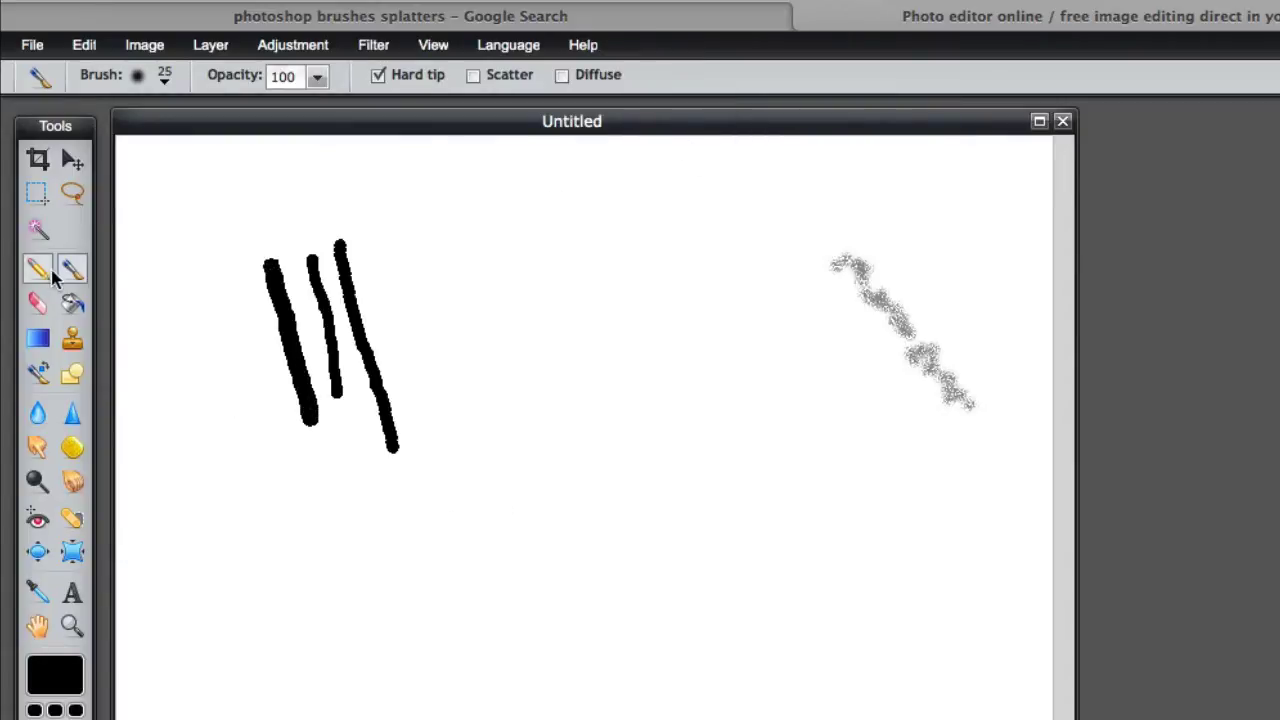
click(165, 80)
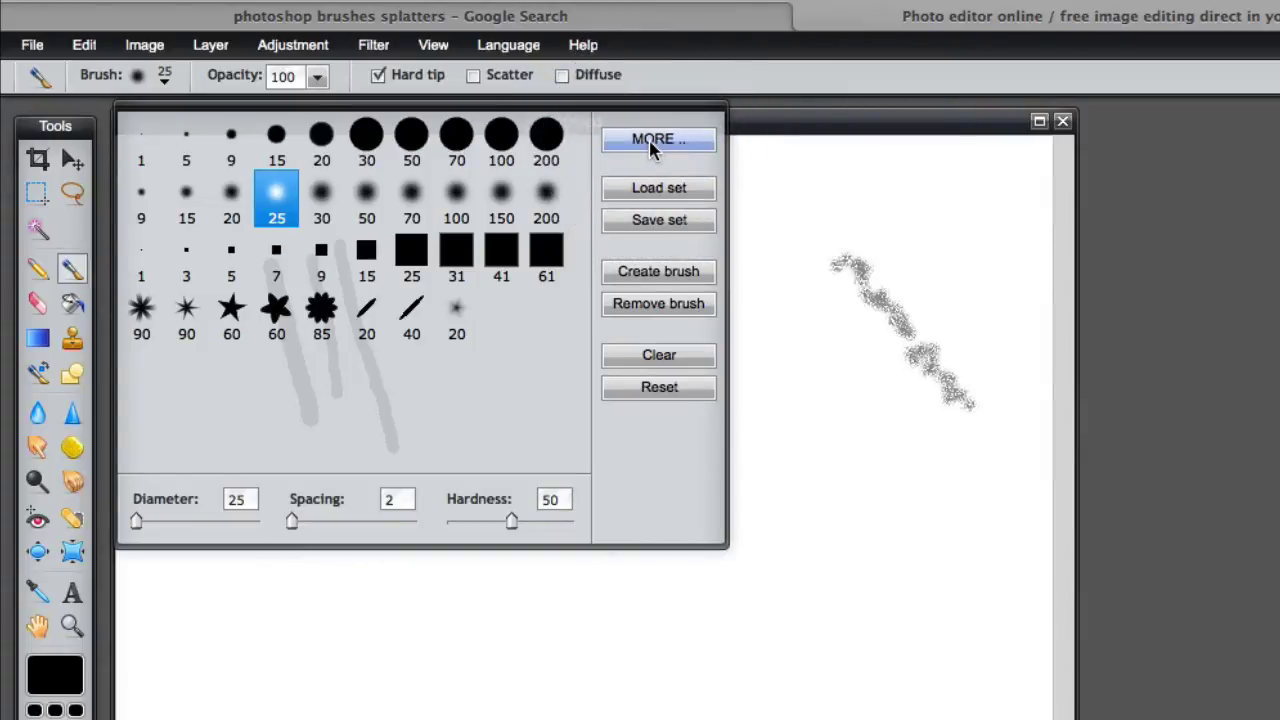
Browse the brush library's Nature category and add the Grasslands set.
click(649, 140)
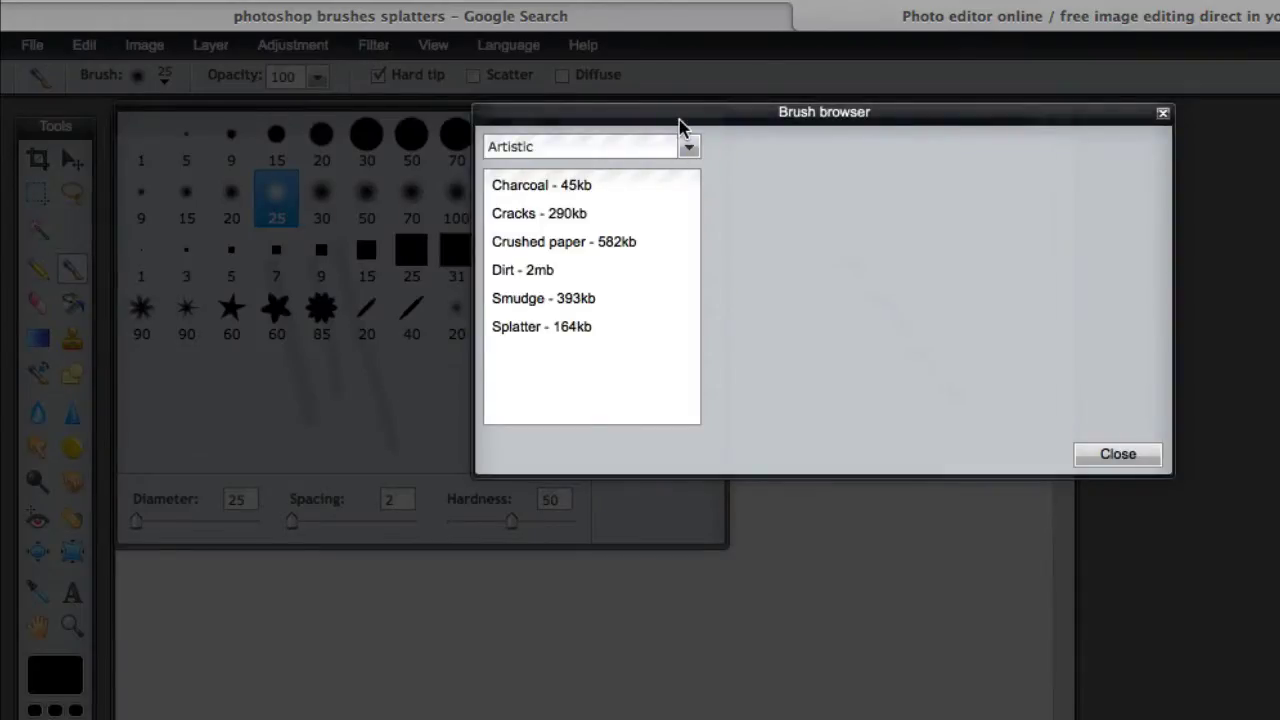
drag(680, 120, 510, 124)
click(519, 151)
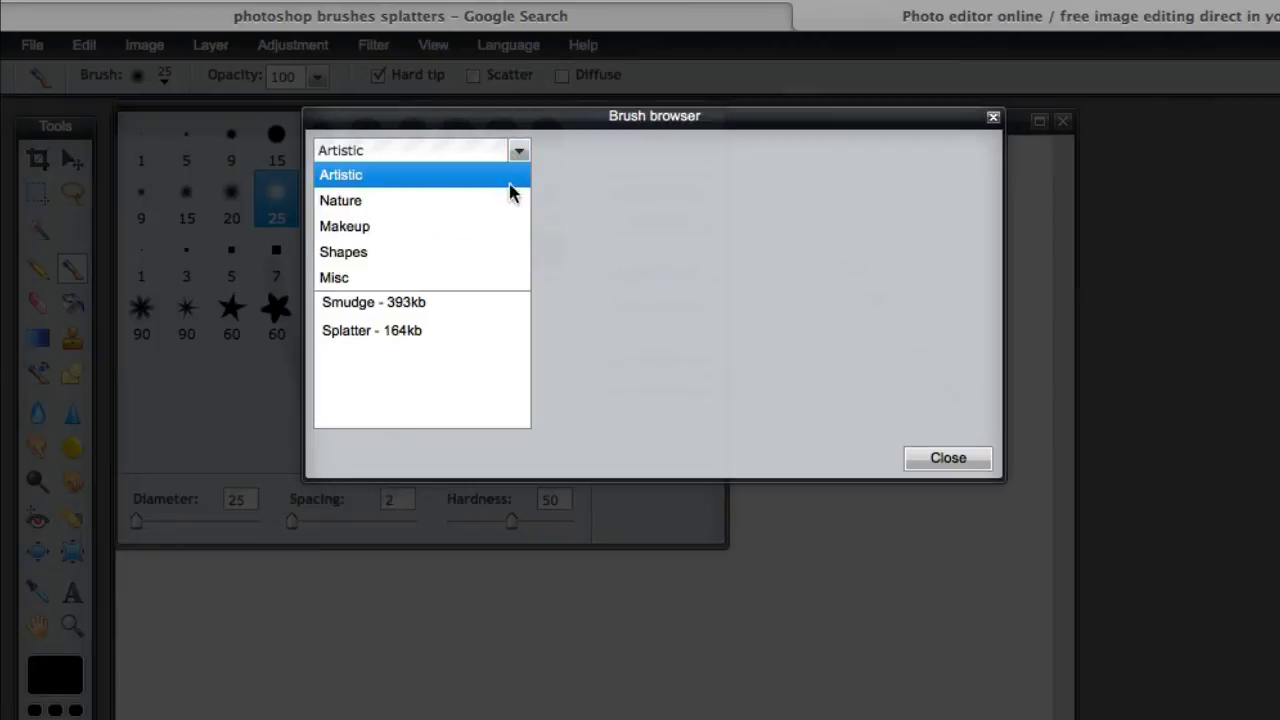
click(340, 201)
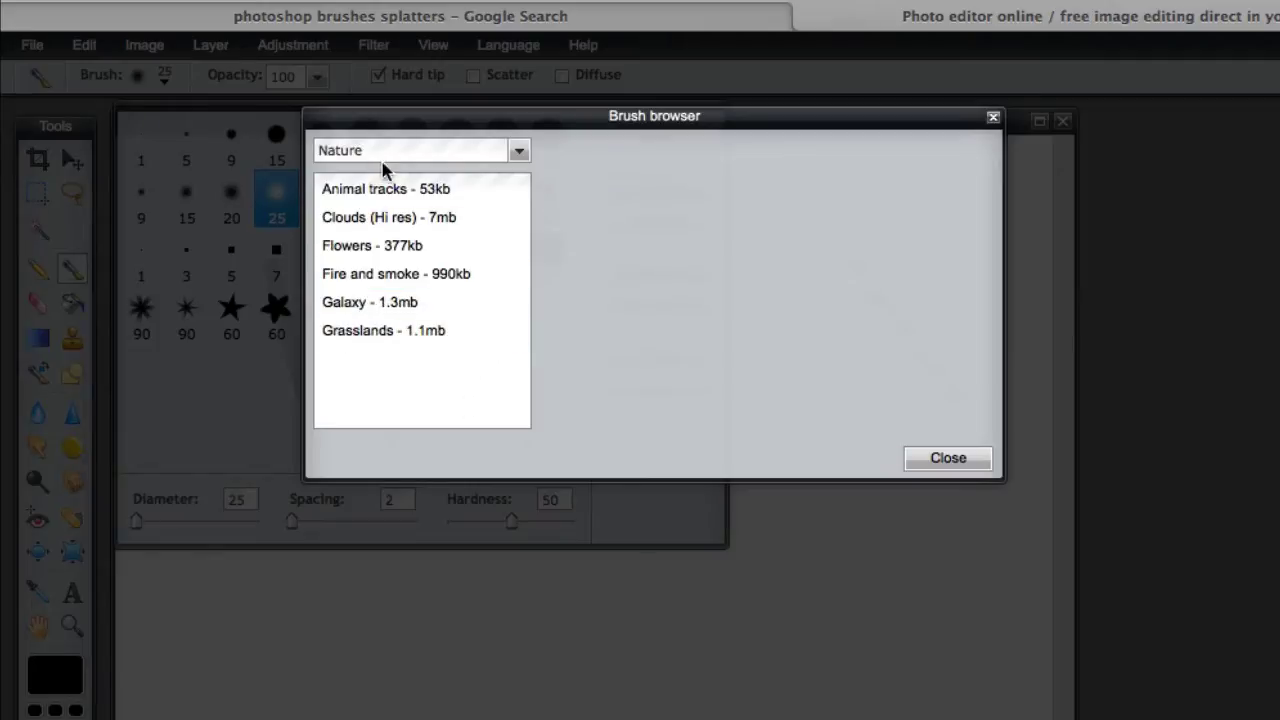
click(337, 332)
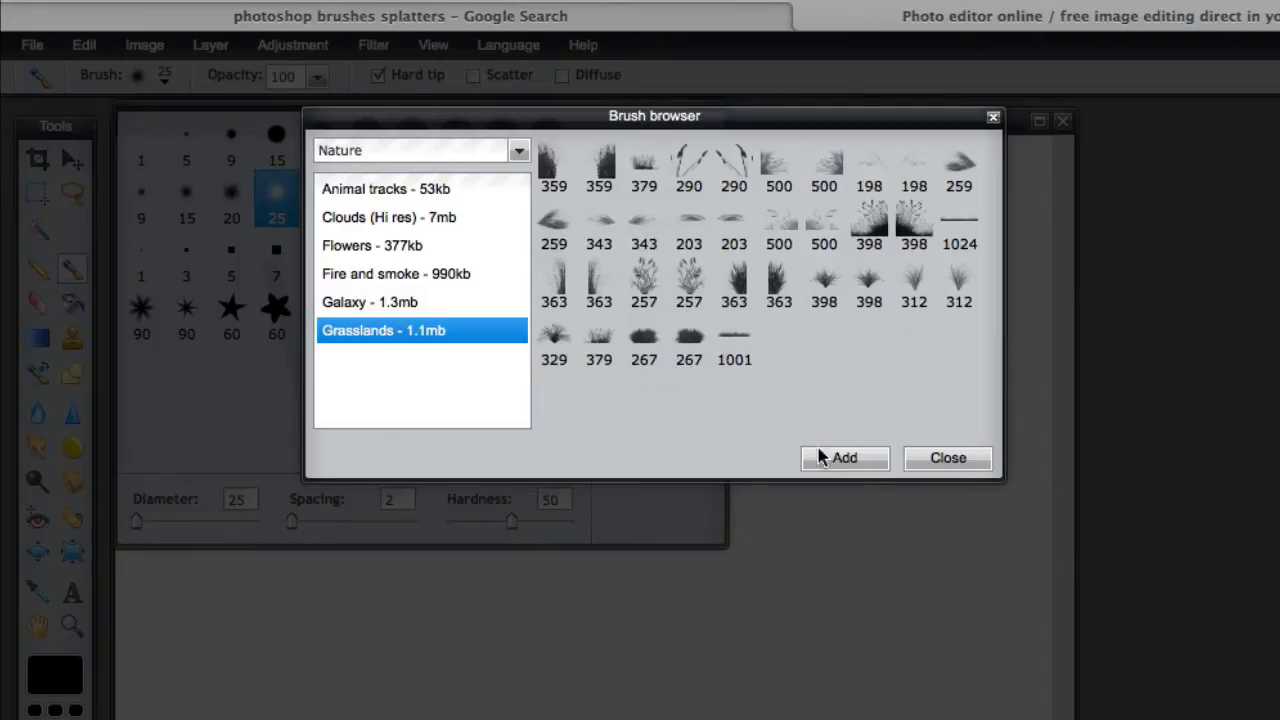
click(843, 462)
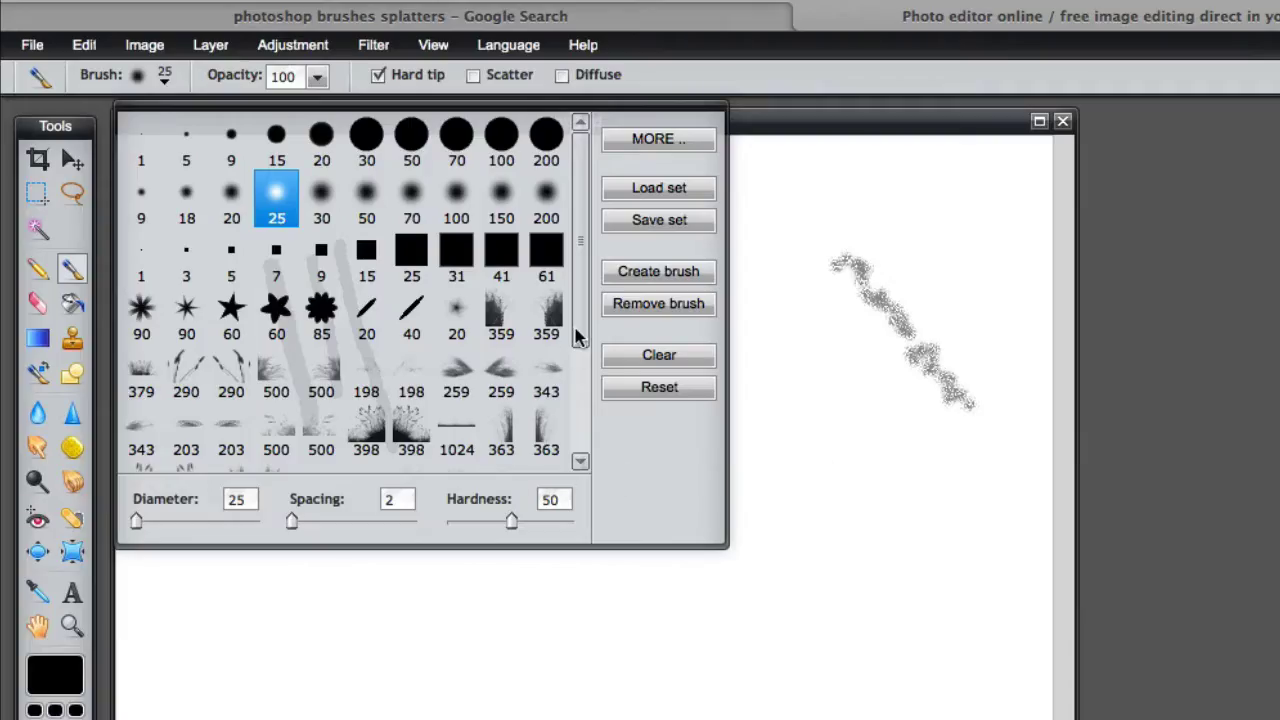
Select the 312 grass brush, shrink it to 121 px, and stamp a black tuft.
drag(580, 336, 575, 468)
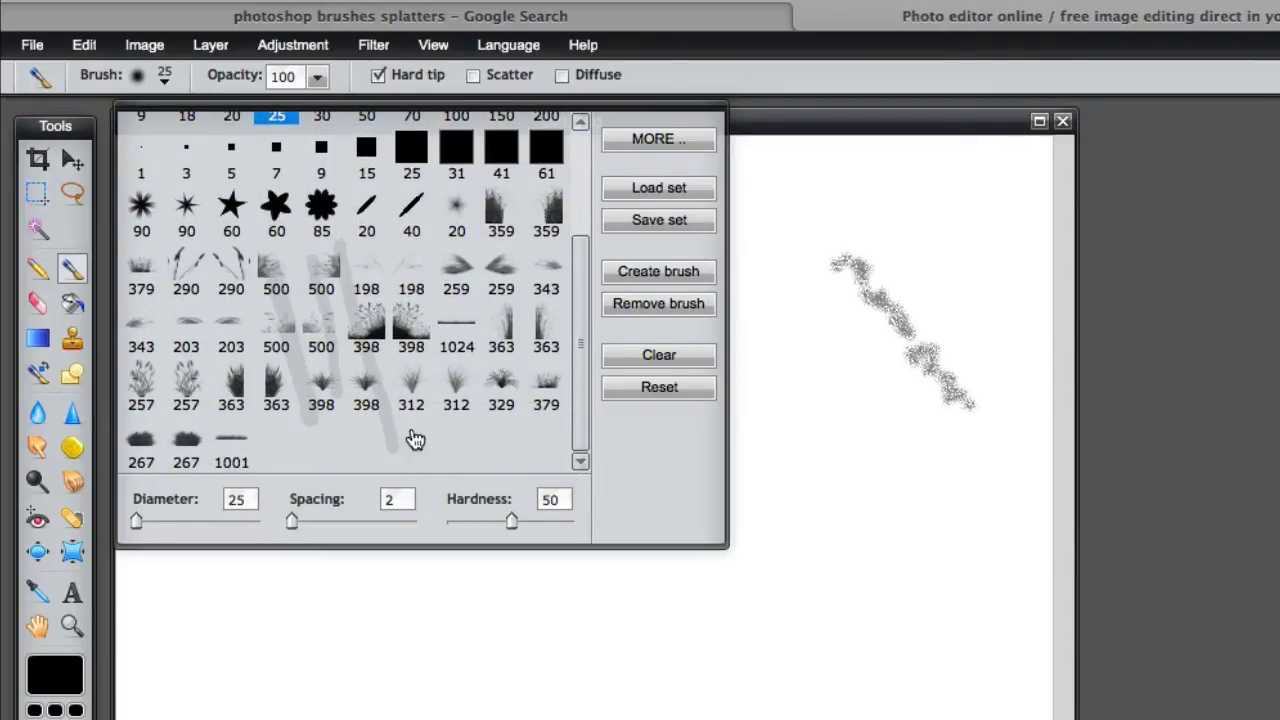
click(412, 384)
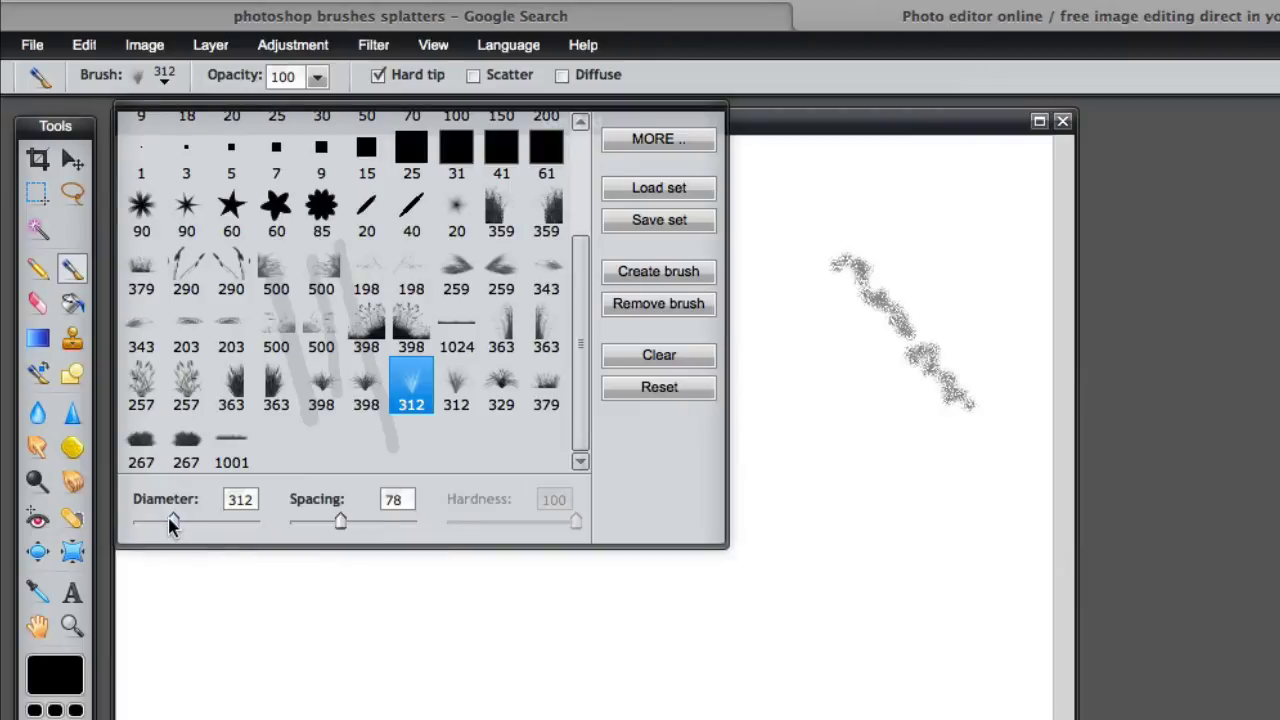
drag(172, 522, 148, 522)
click(295, 625)
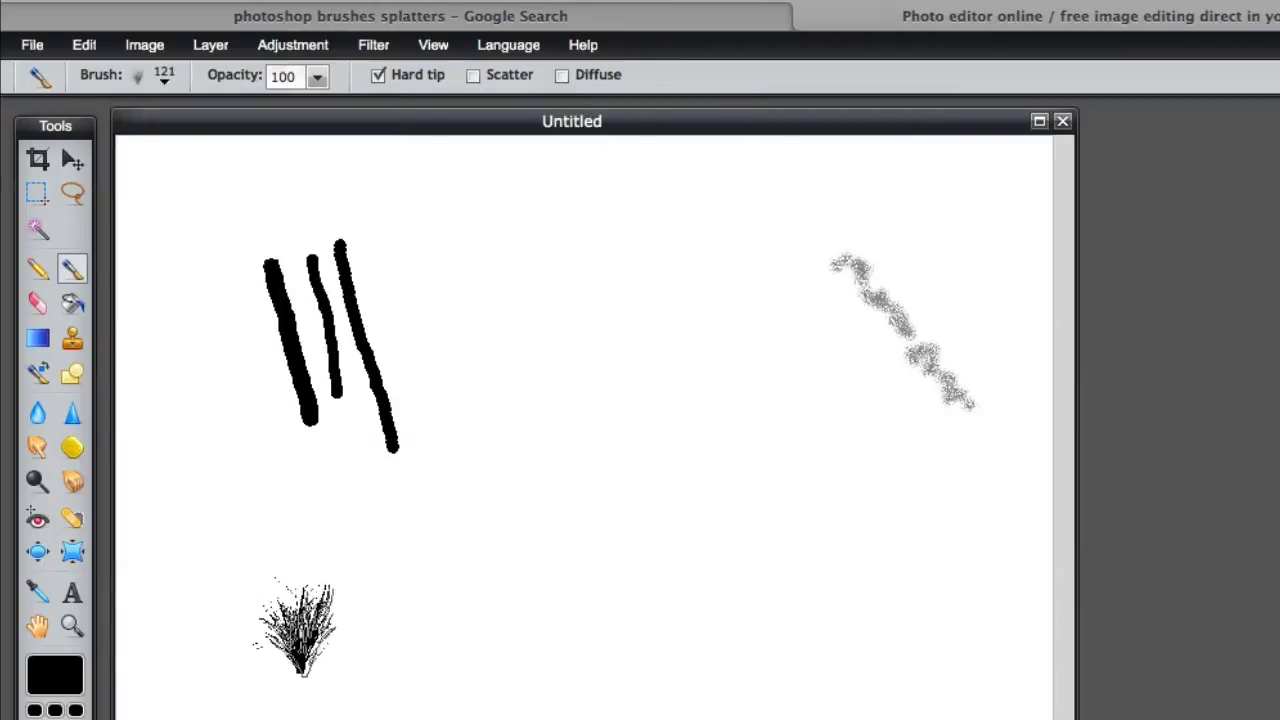
Set the paint colour to dark green and stamp two green grass tufts.
click(58, 672)
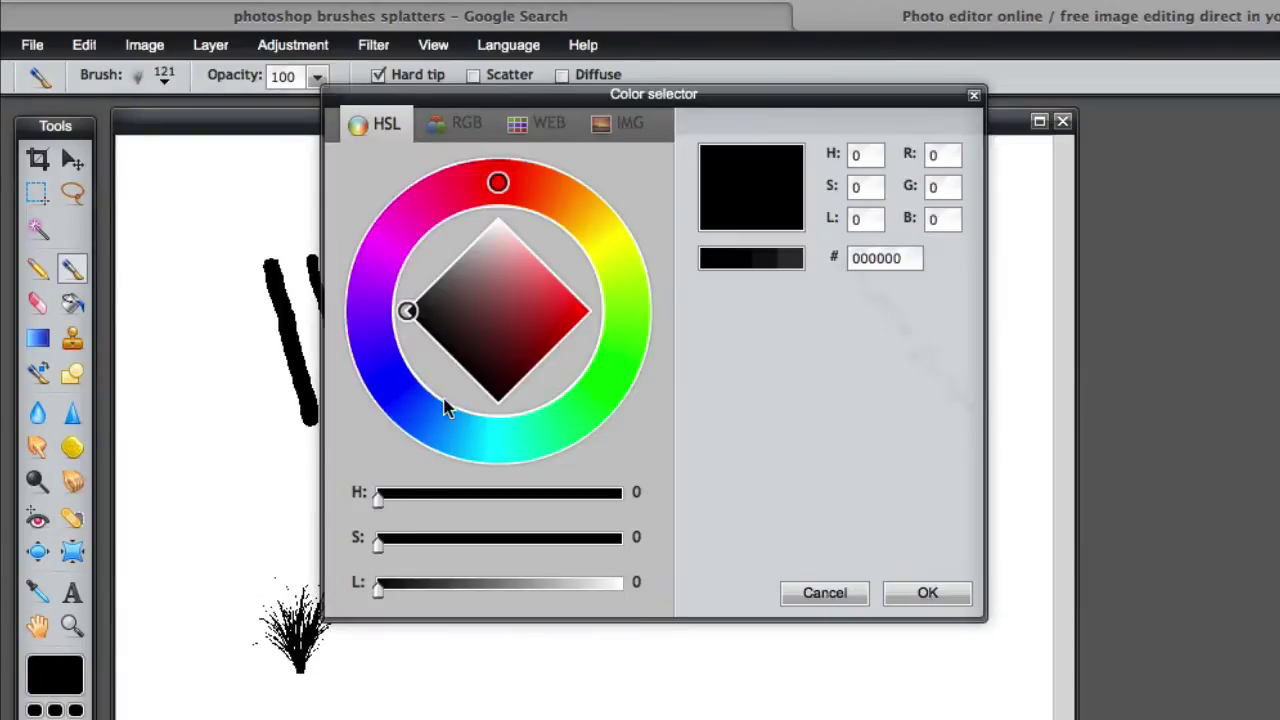
click(621, 346)
click(508, 364)
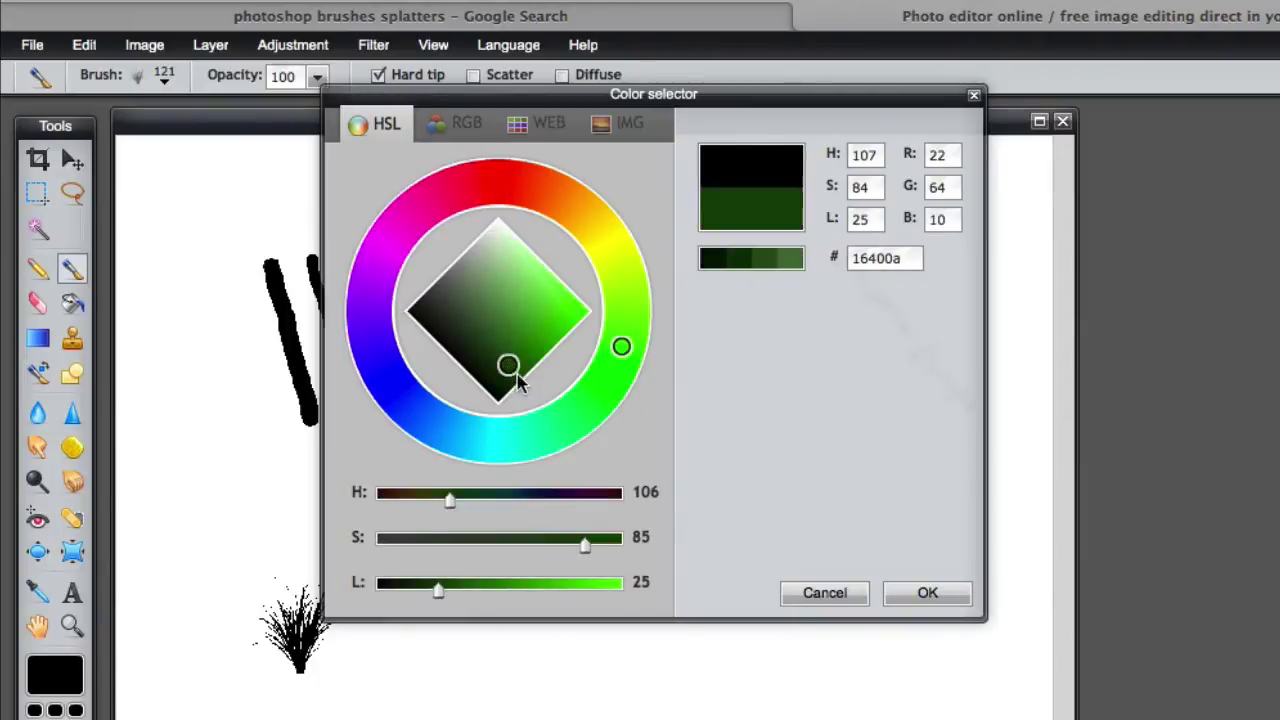
click(911, 594)
click(340, 590)
click(292, 568)
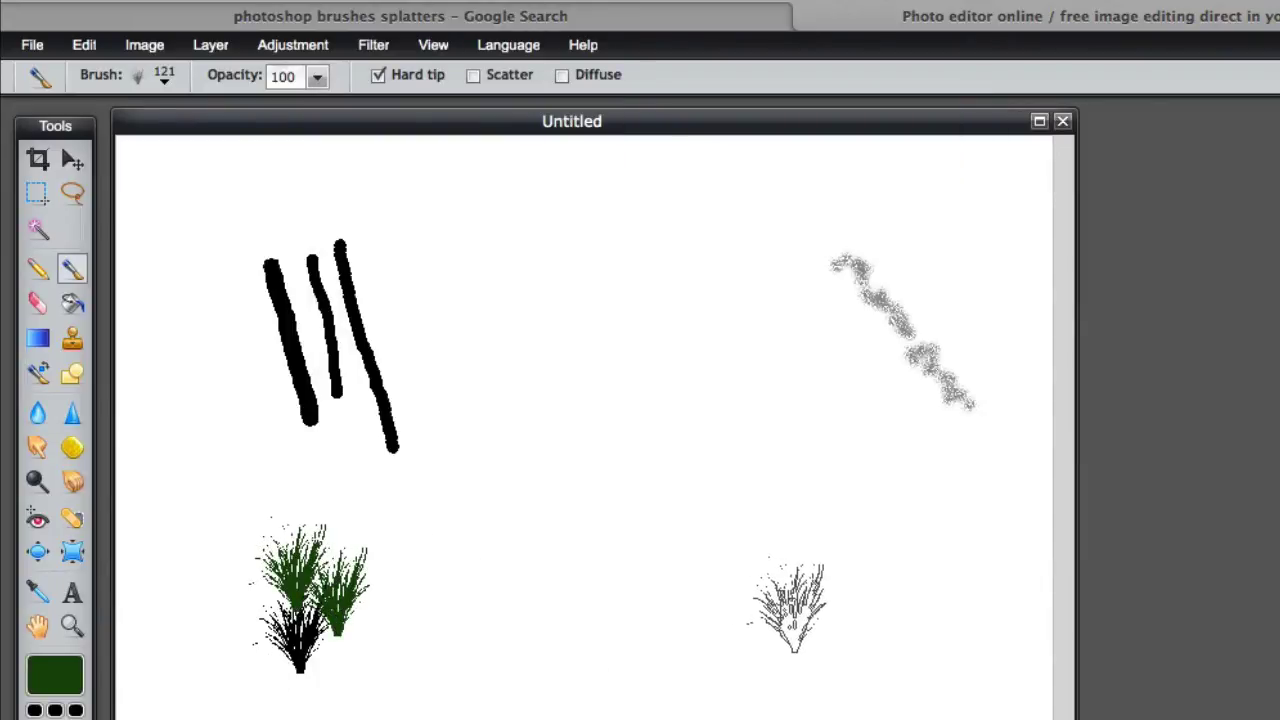
Add the Shapes category's Vector stalks brush set from the library.
click(165, 80)
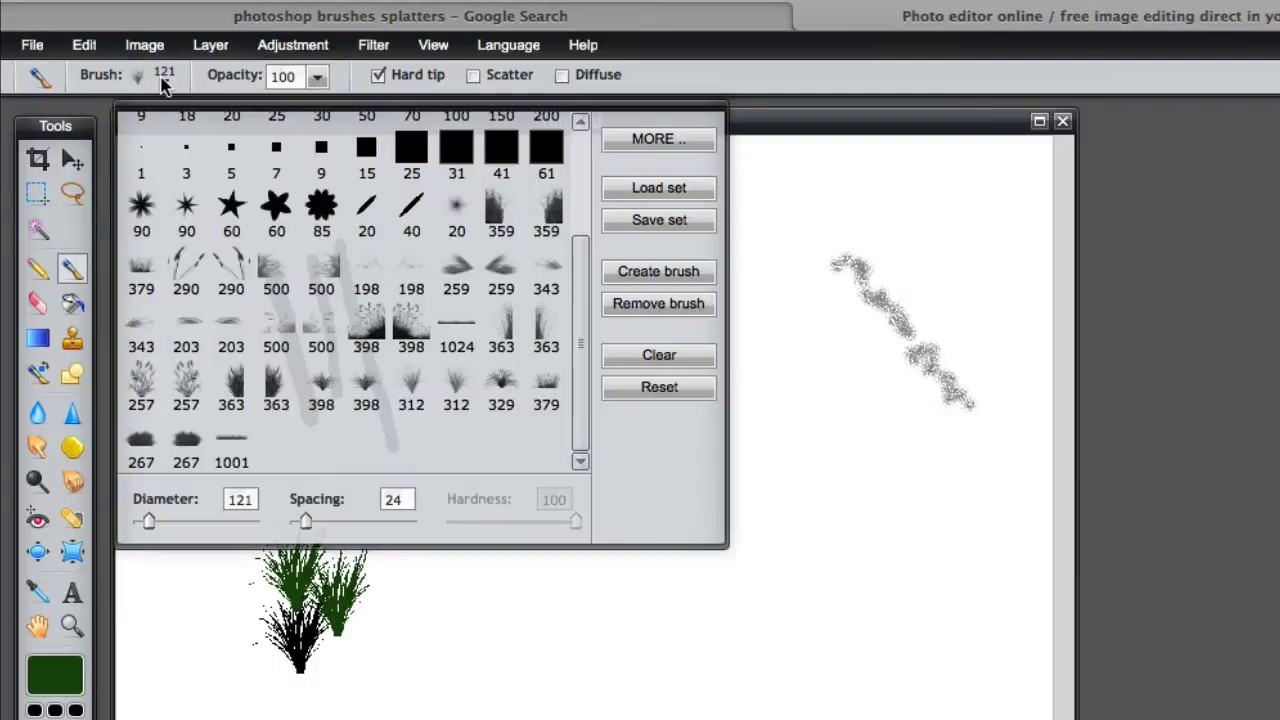
click(655, 140)
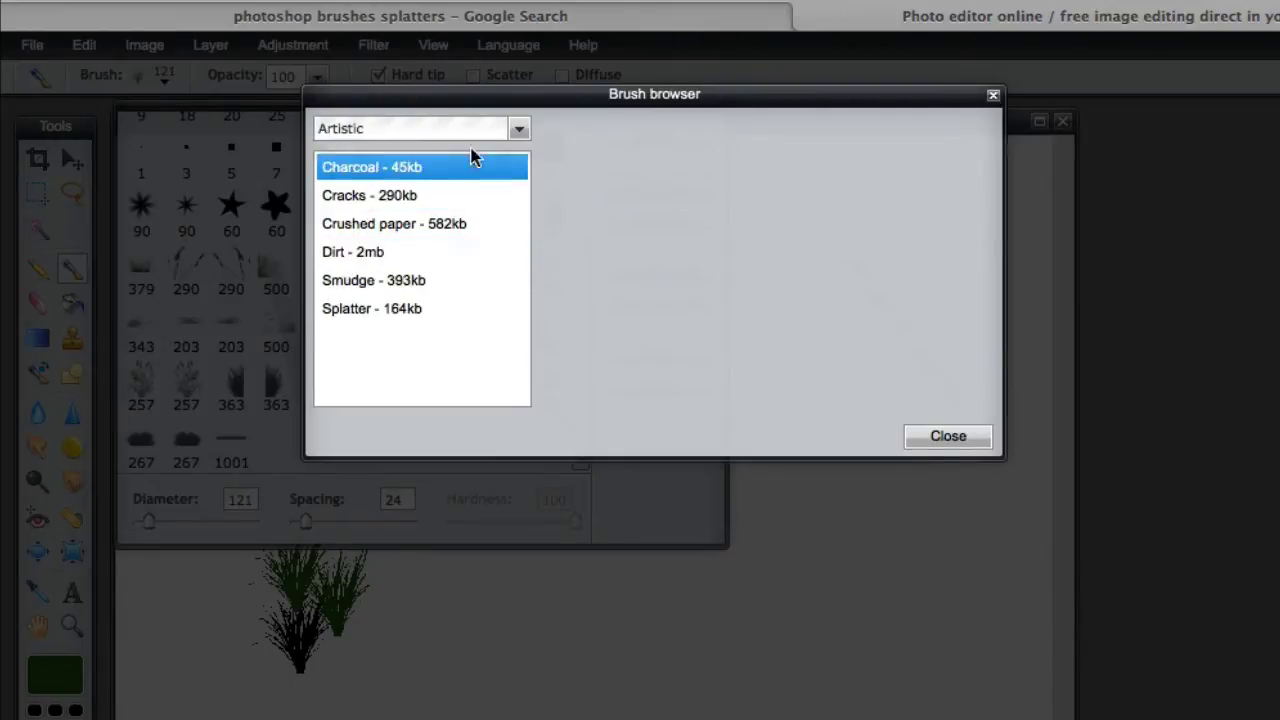
click(518, 128)
click(390, 231)
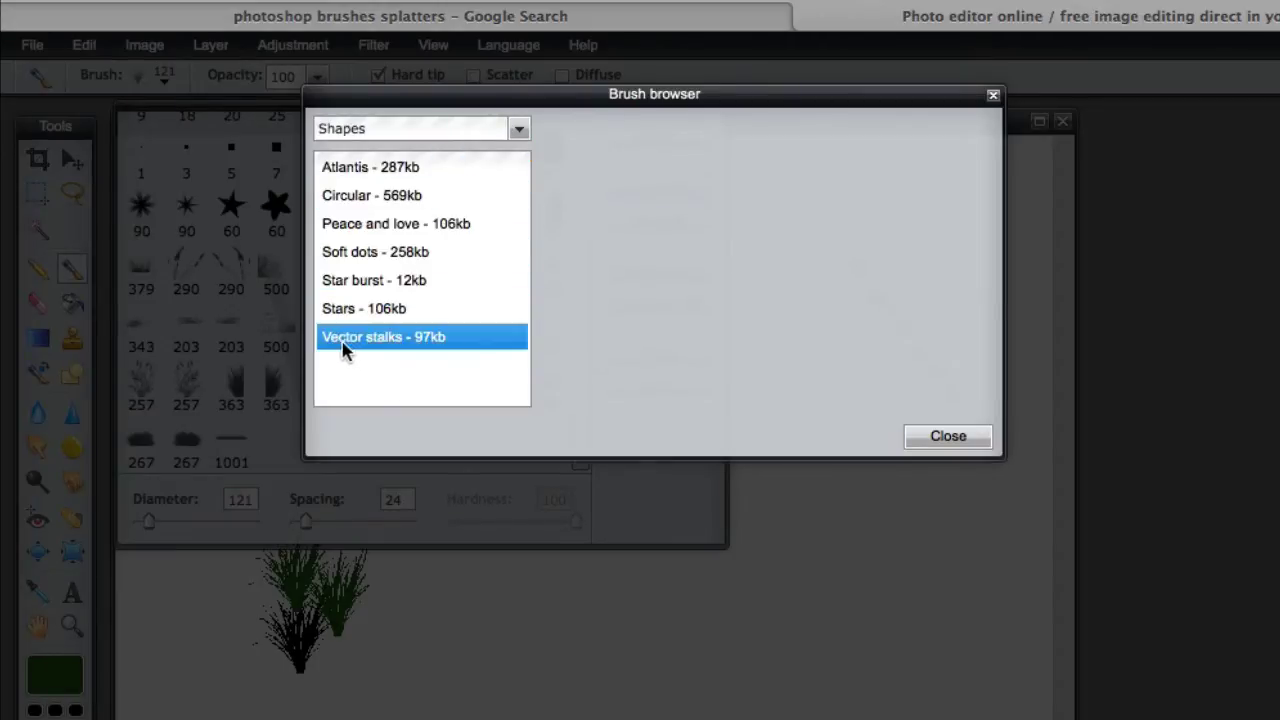
click(360, 345)
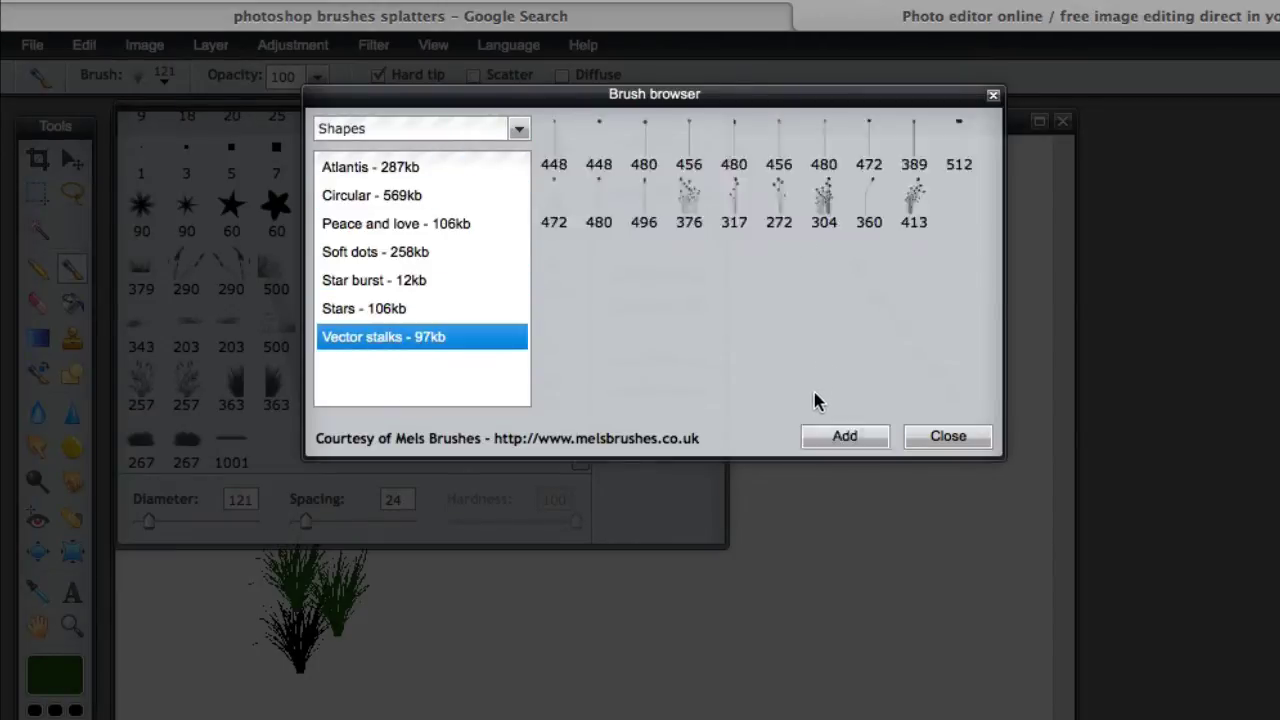
click(828, 433)
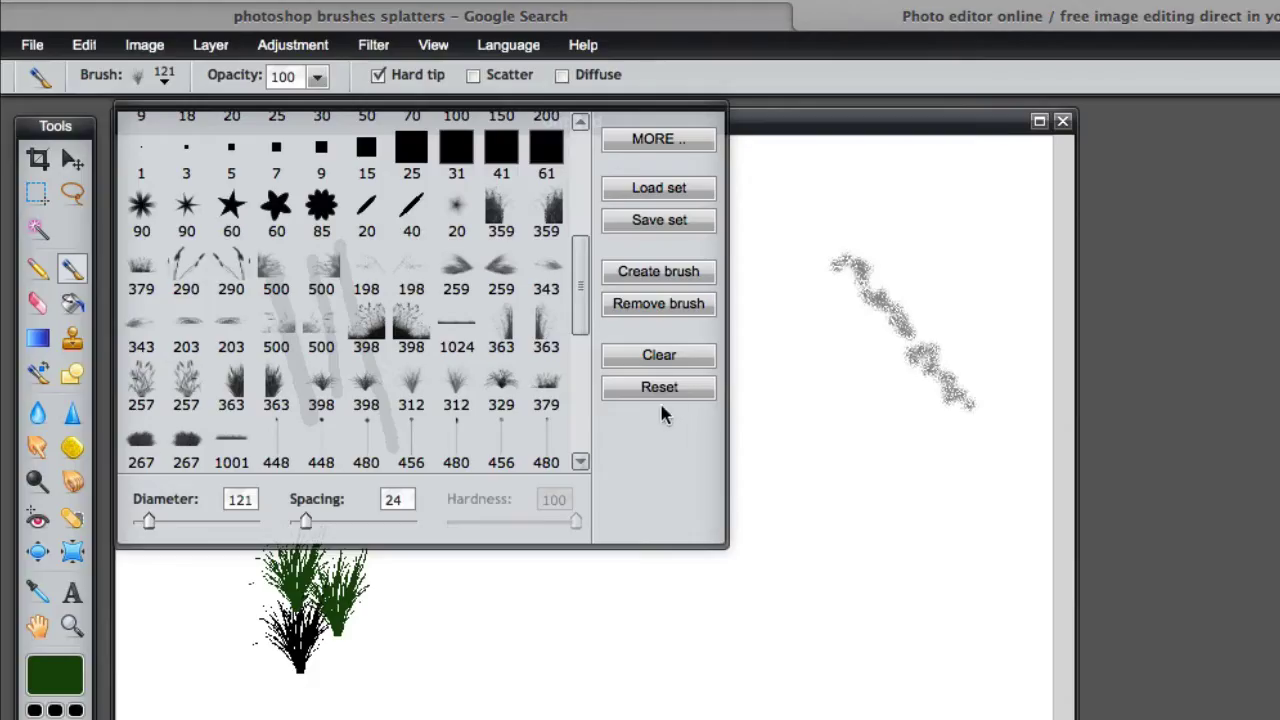
Select the 317 stalk brush and stamp a flowering stalk on the right side.
drag(580, 289, 588, 405)
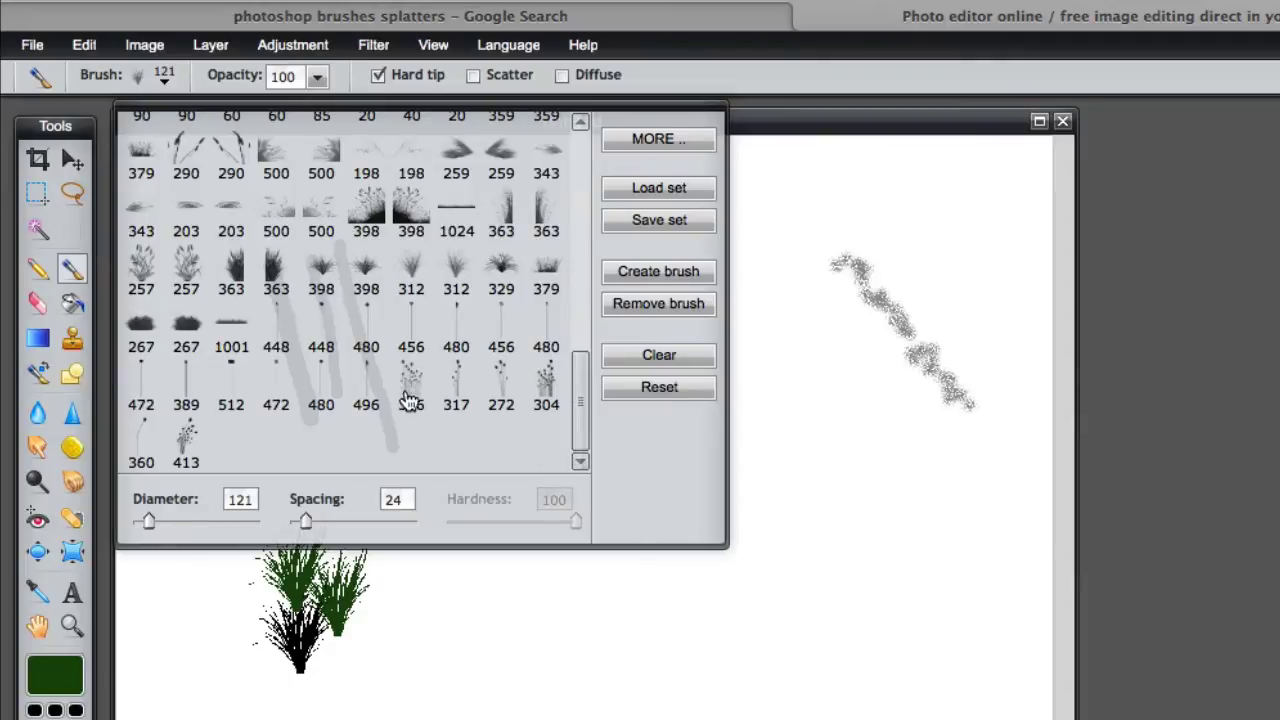
click(458, 388)
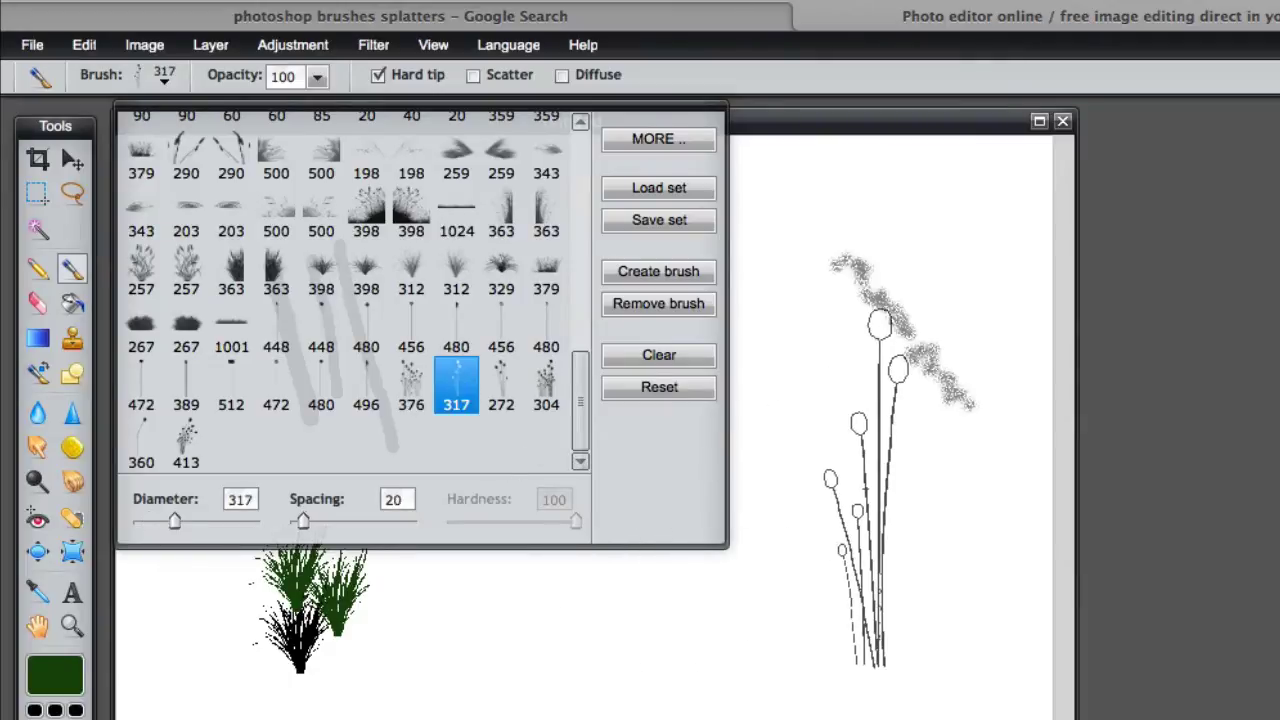
click(835, 445)
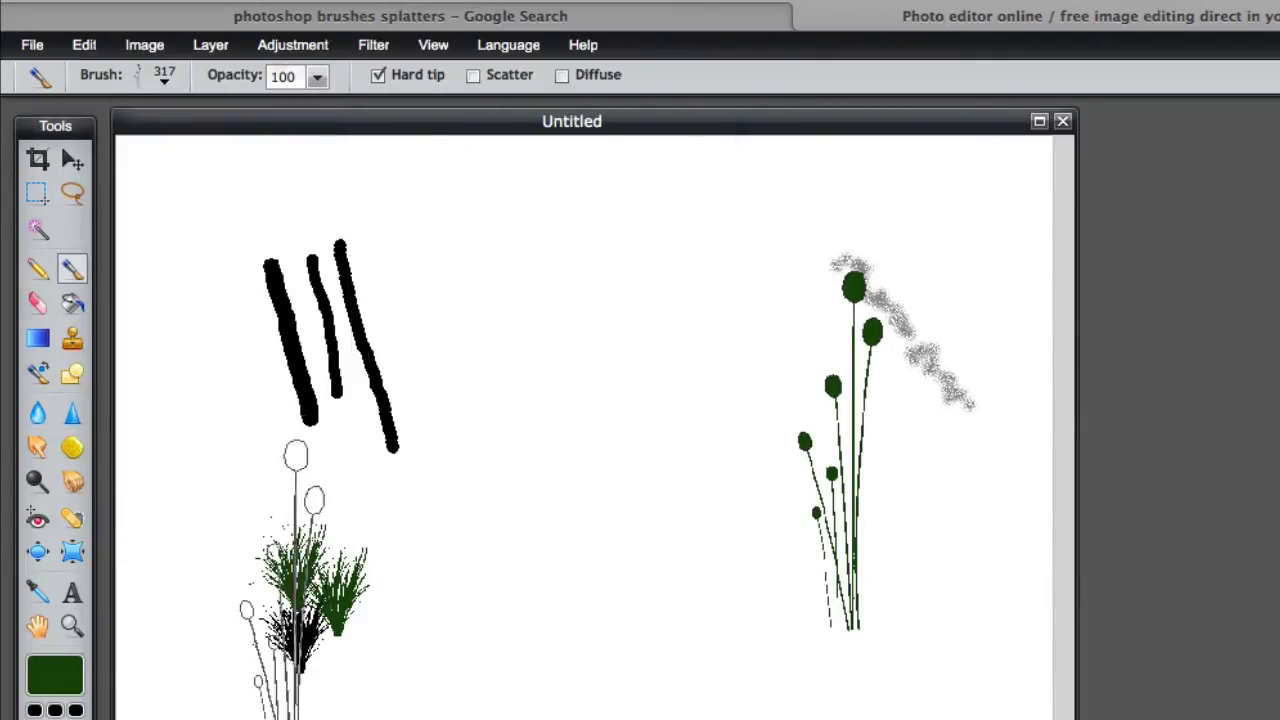
click(160, 80)
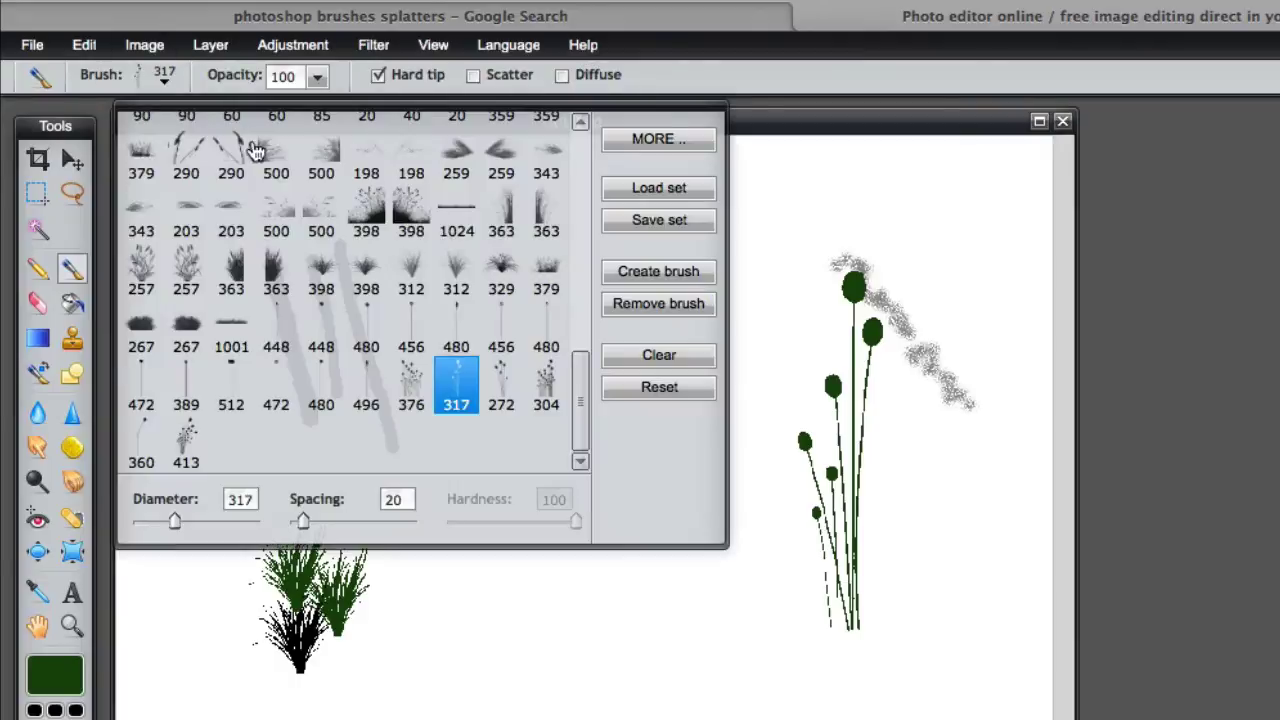
Remove the 398 grass brush from the brush collection.
mouse_move(577, 397)
mouse_down()
mouse_move(573, 377)
mouse_move(578, 412)
mouse_up()
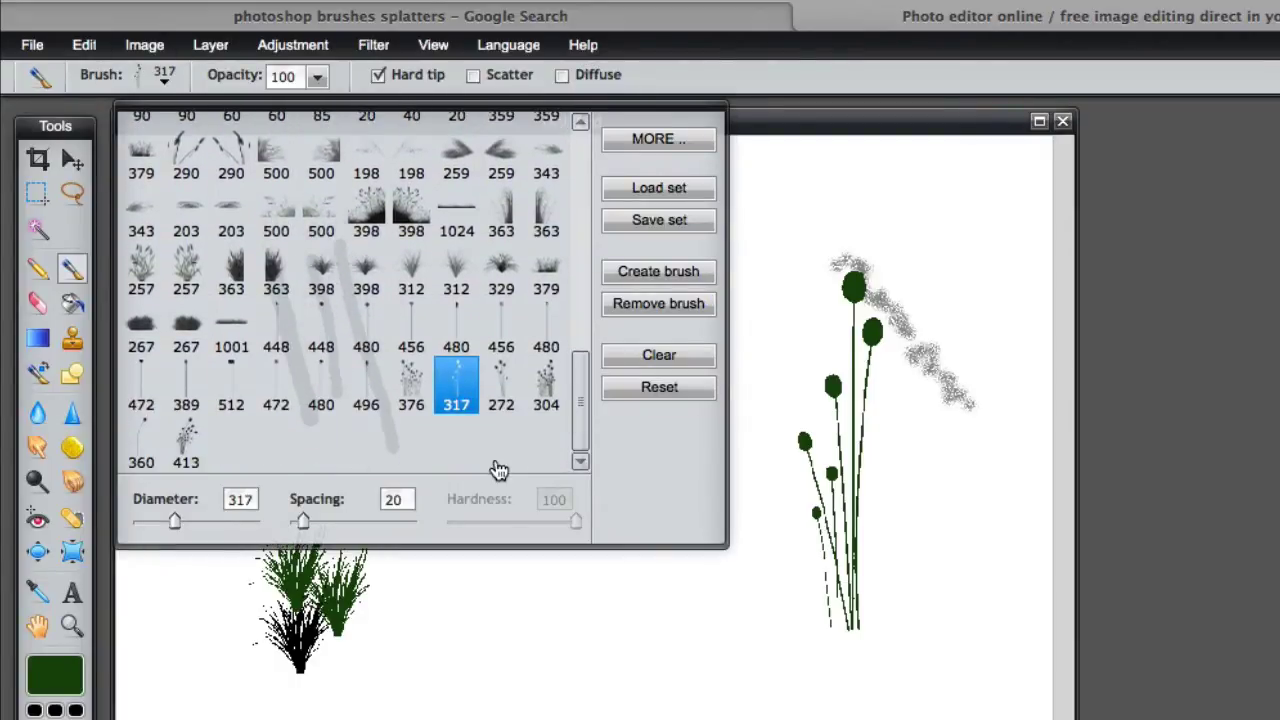
click(408, 218)
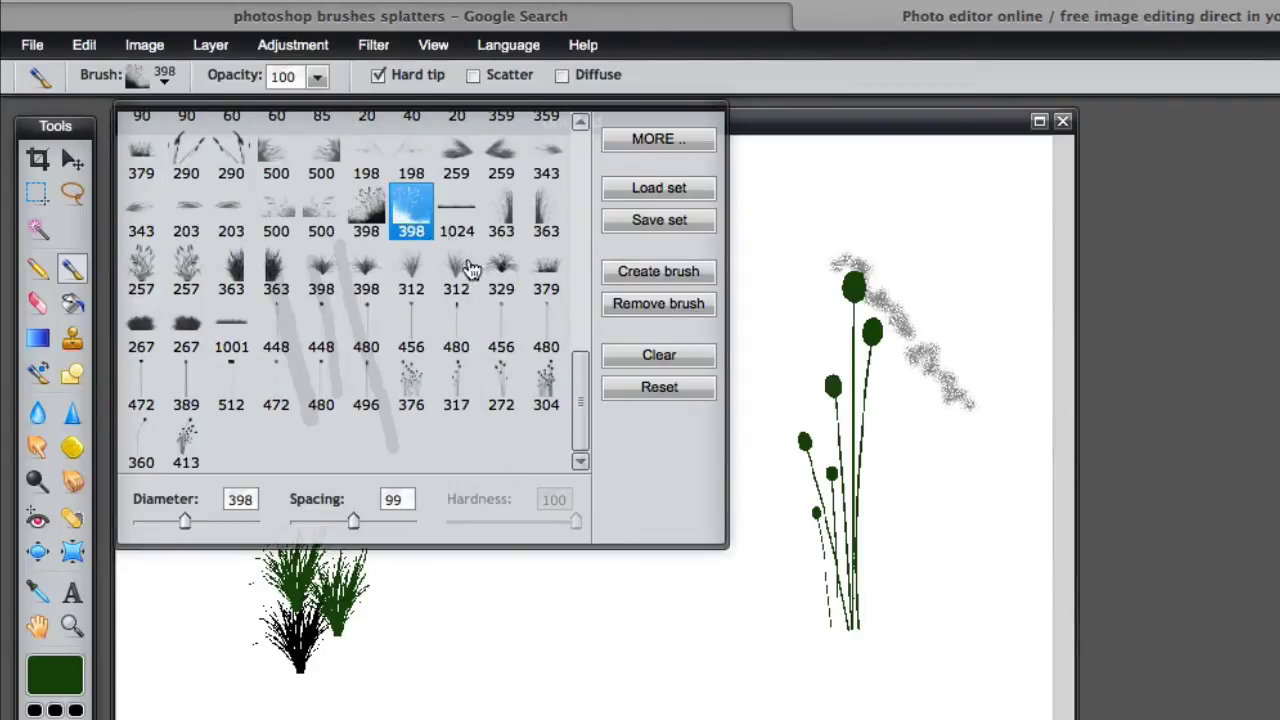
click(645, 308)
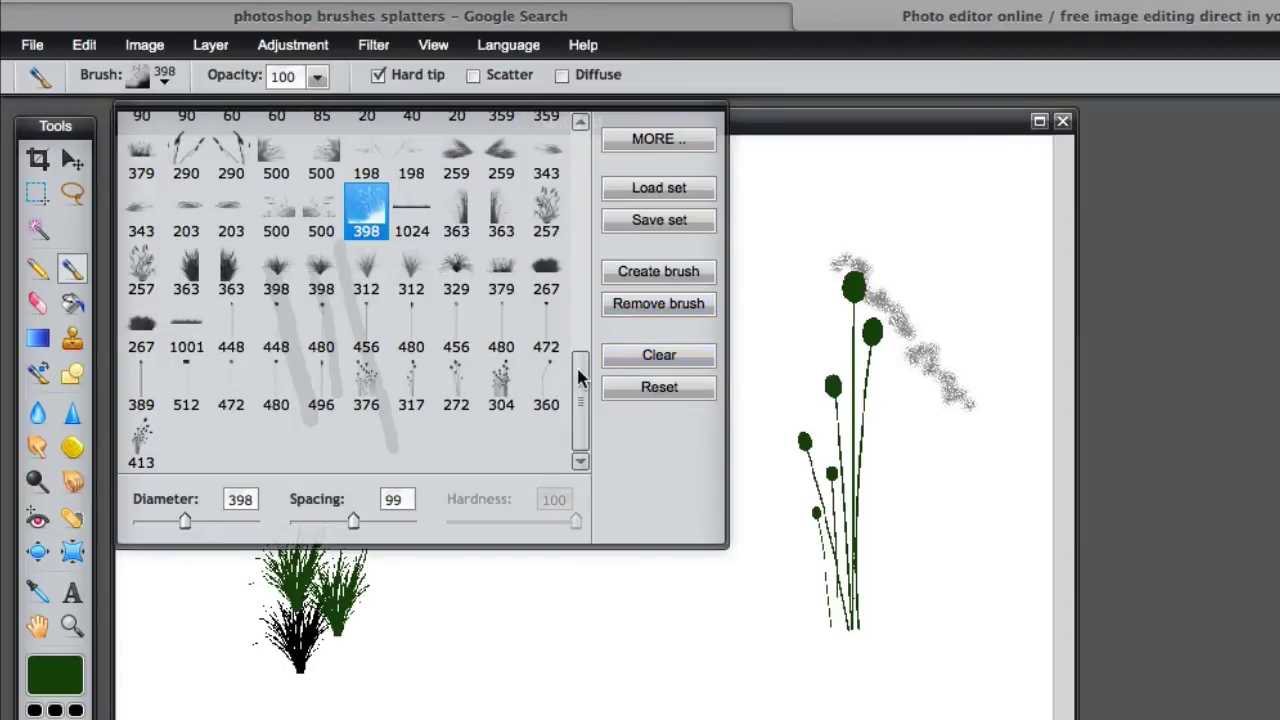
Clear the brush collection and reset it to the default presets.
mouse_move(578, 390)
mouse_down()
mouse_move(578, 175)
mouse_move(580, 419)
mouse_up()
click(636, 362)
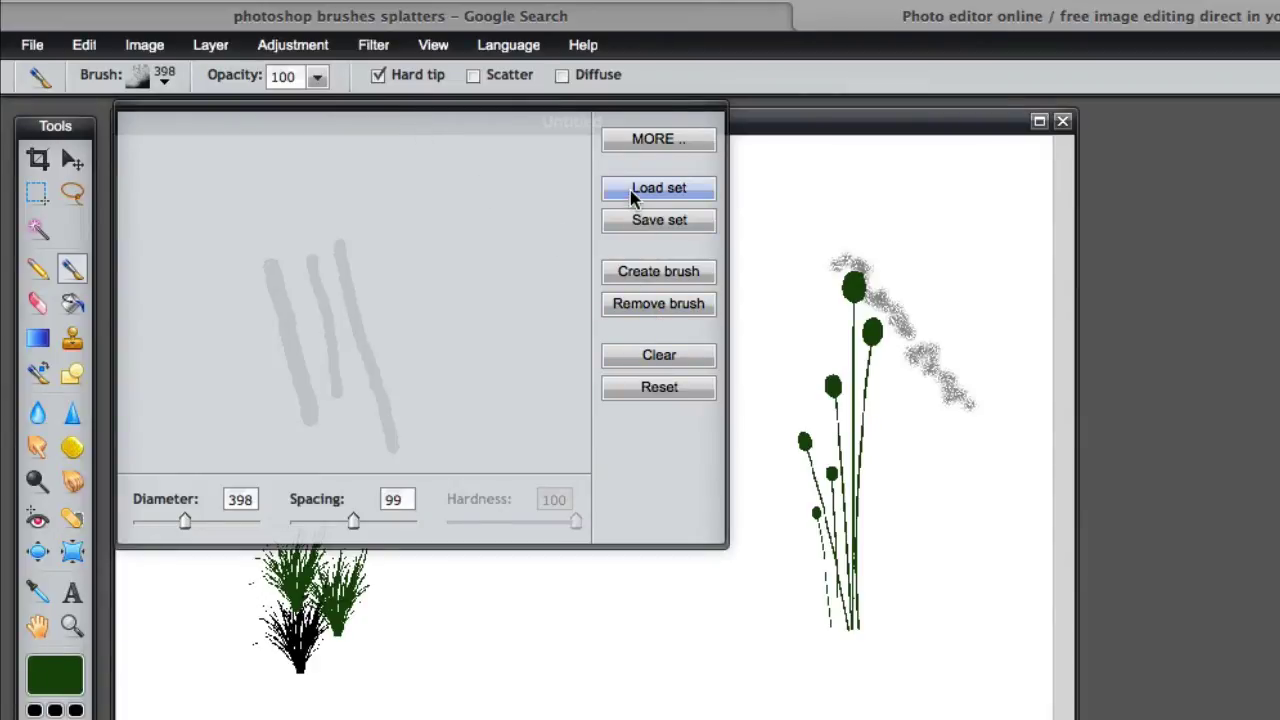
click(646, 388)
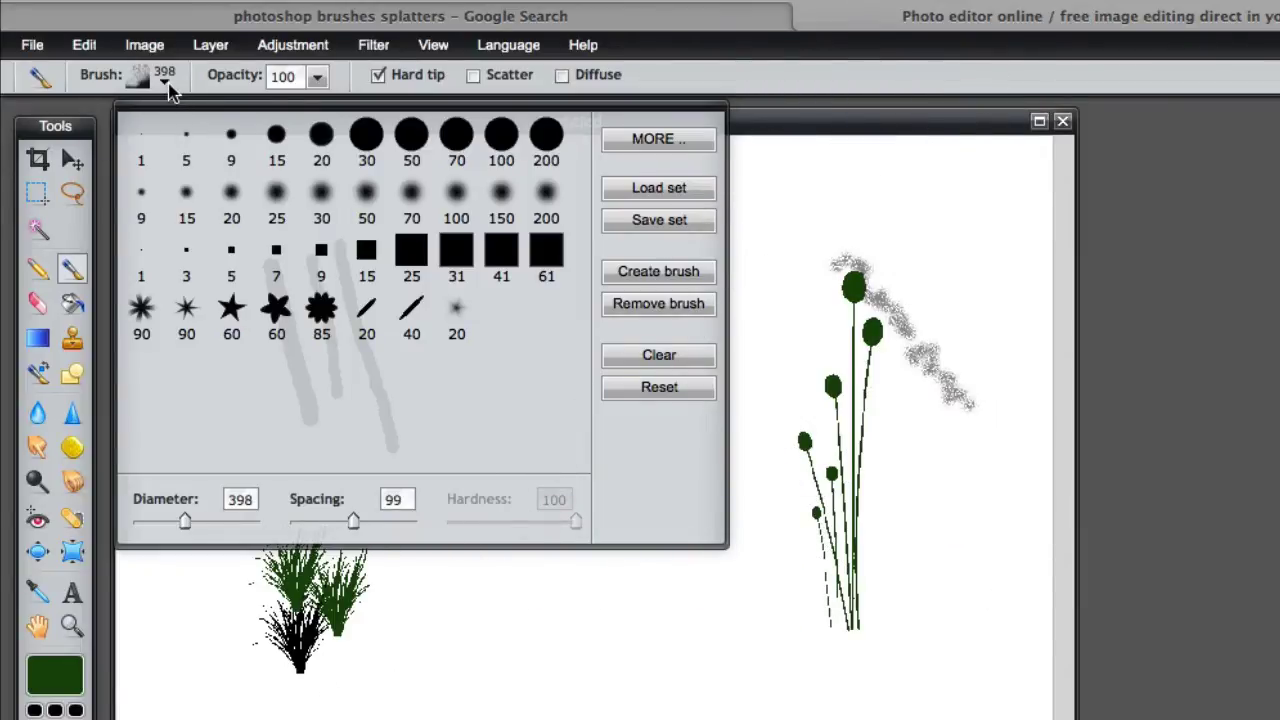
Wipe the canvas clean and select the 20 soft round brush.
click(276, 193)
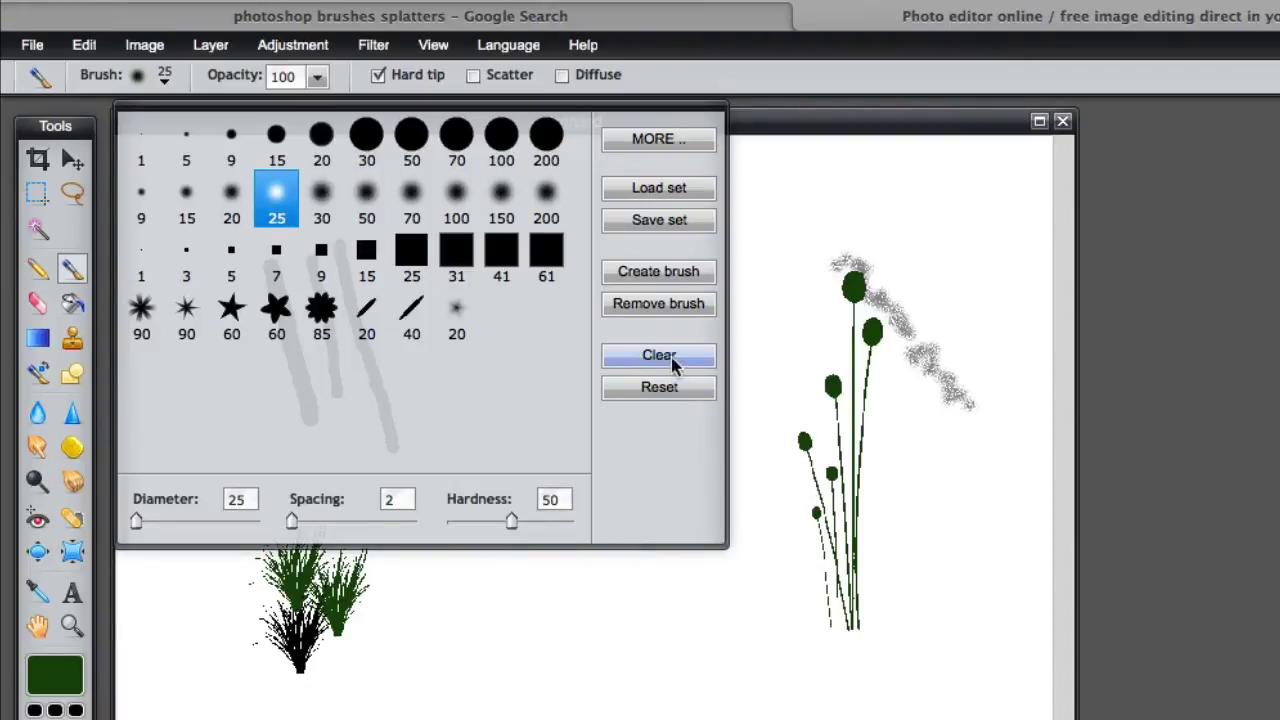
click(637, 574)
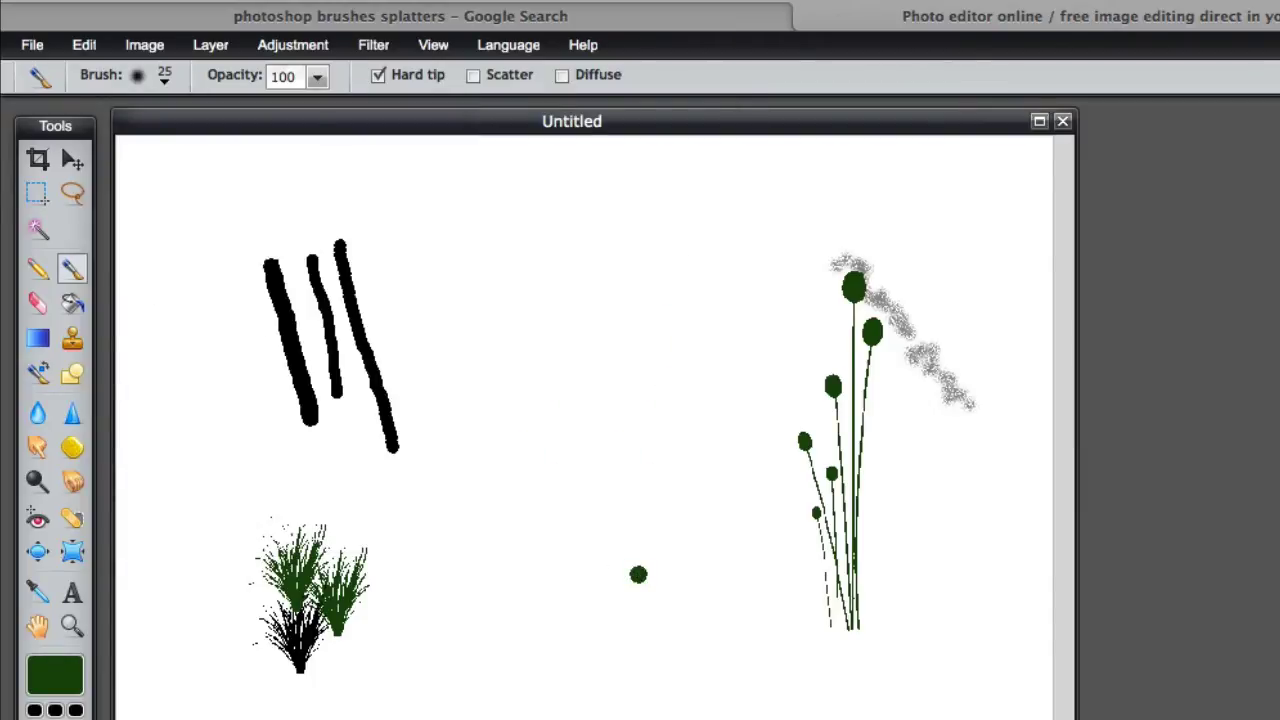
key(Delete)
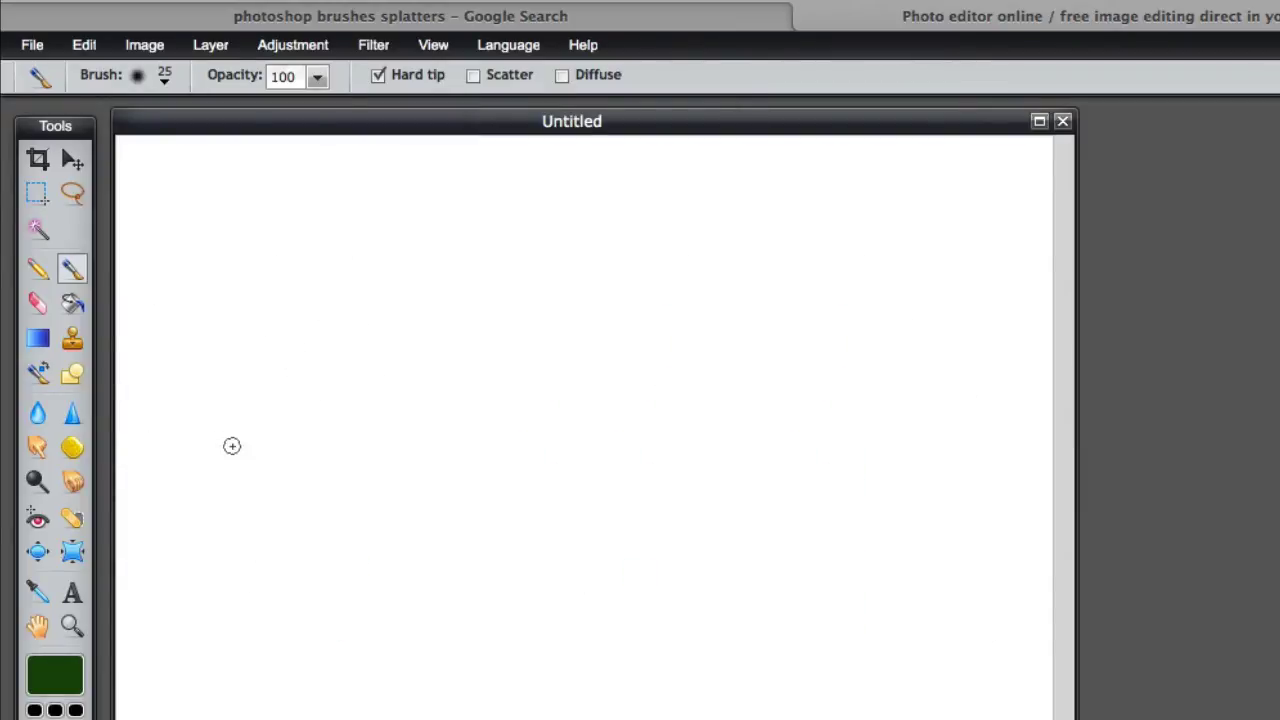
click(165, 82)
click(238, 200)
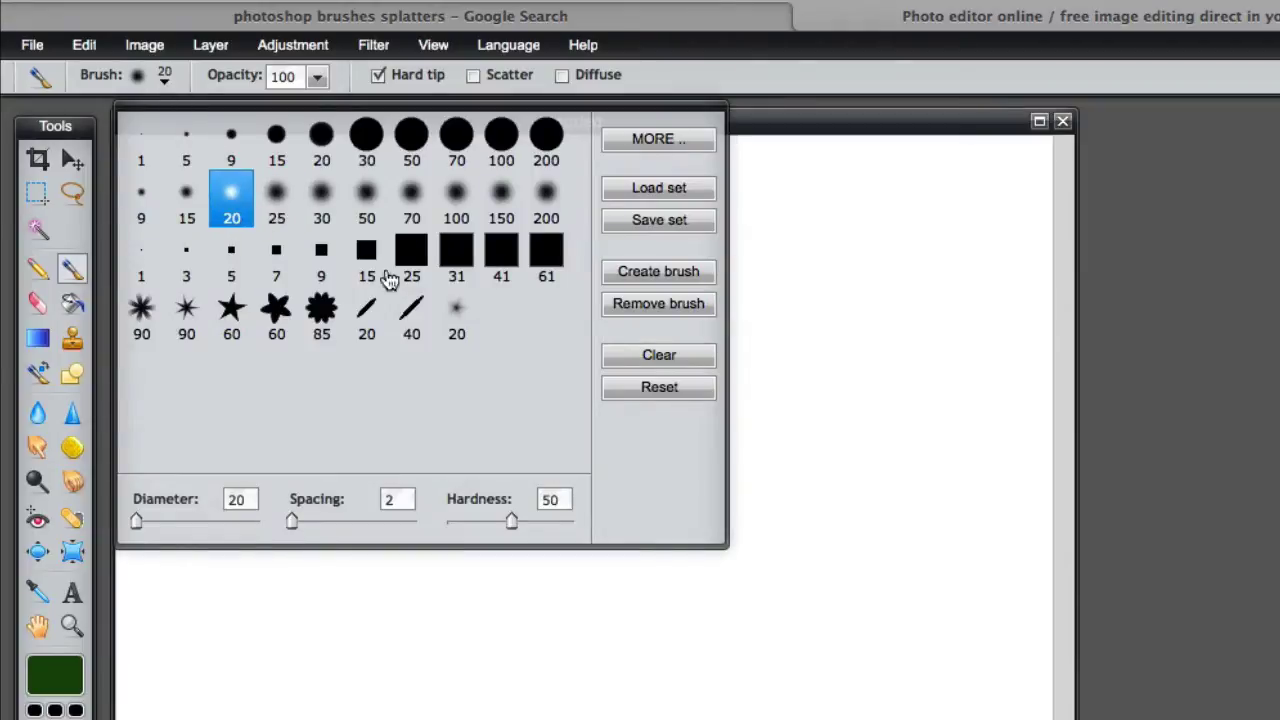
click(770, 128)
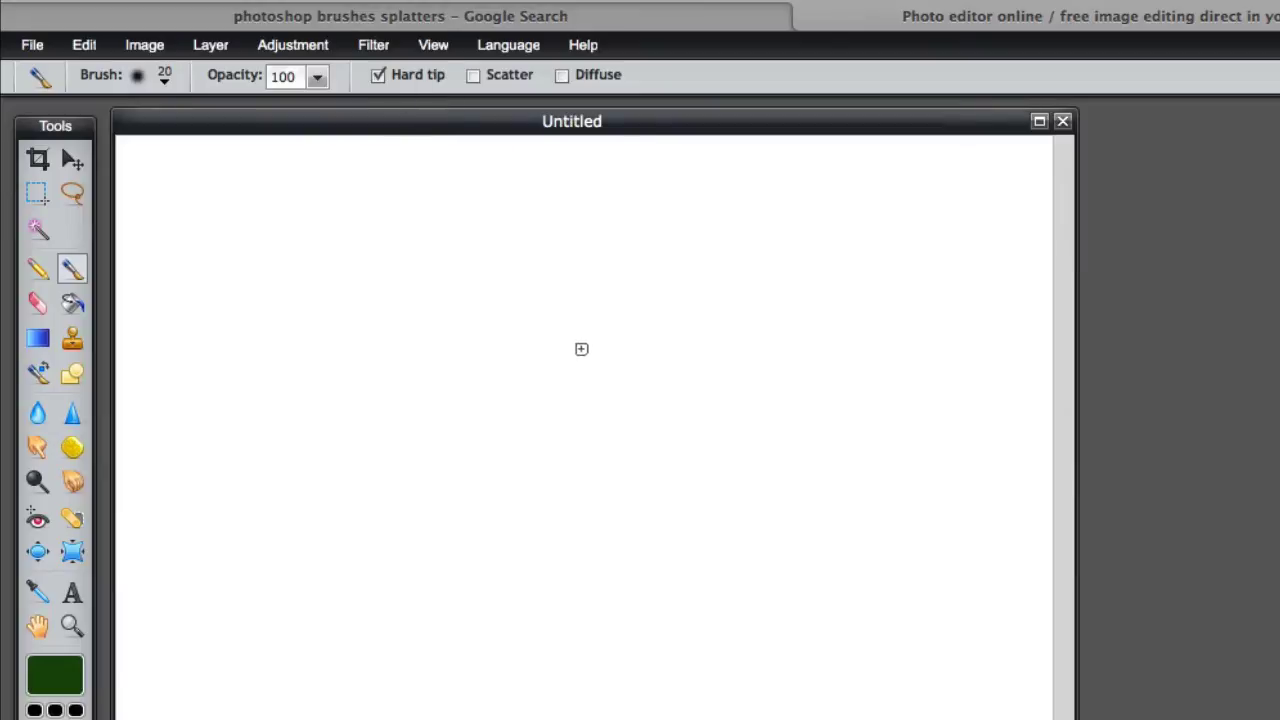
Draw a down-right arrow, a hooked left arrow, and an upward arrow.
mouse_move(308, 303)
mouse_down()
mouse_move(374, 372)
mouse_move(334, 370)
mouse_move(378, 323)
mouse_up()
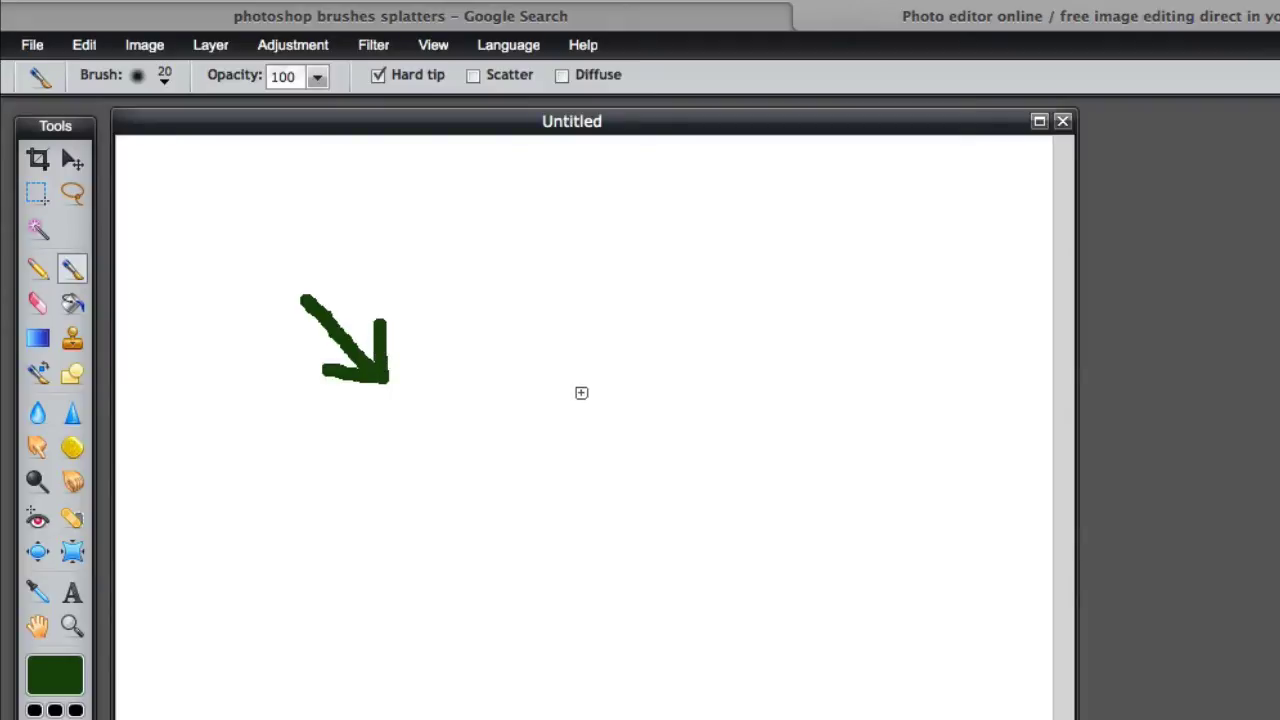
mouse_move(562, 376)
mouse_down()
mouse_move(575, 381)
mouse_move(585, 434)
mouse_move(500, 426)
mouse_move(540, 461)
mouse_up()
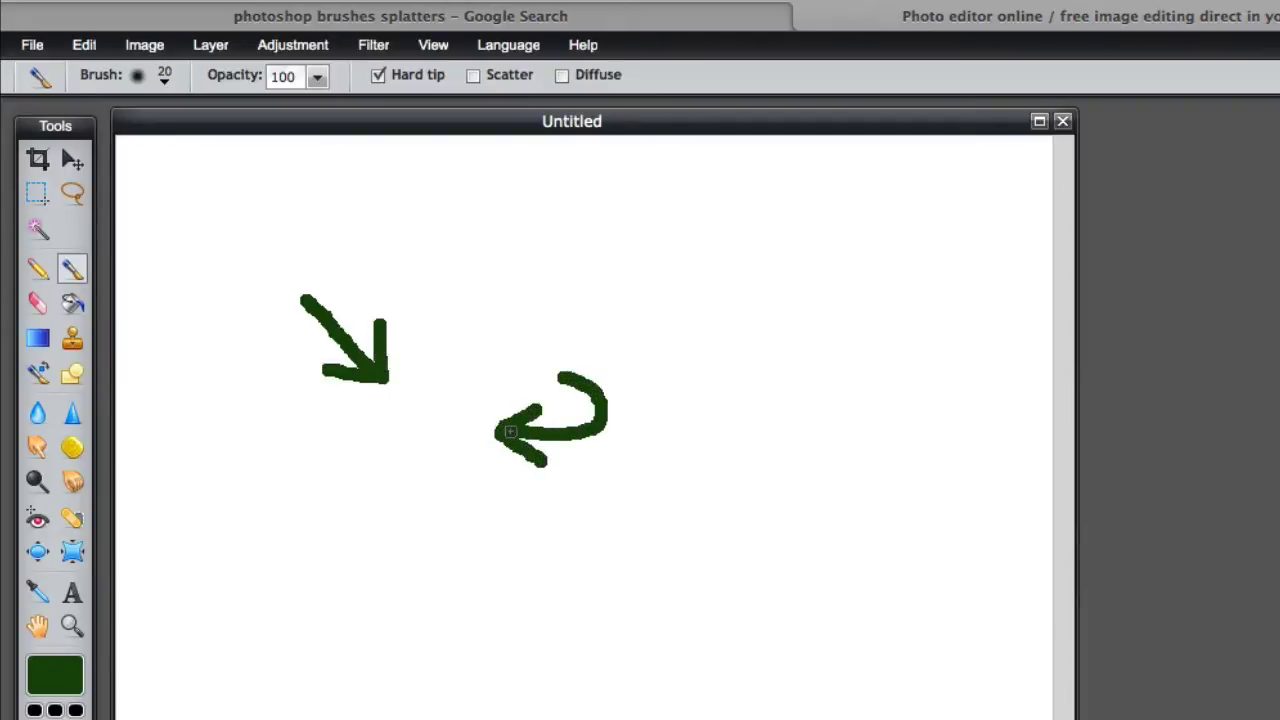
mouse_move(387, 549)
mouse_down()
mouse_move(376, 438)
mouse_move(350, 499)
mouse_up()
drag(382, 449, 414, 487)
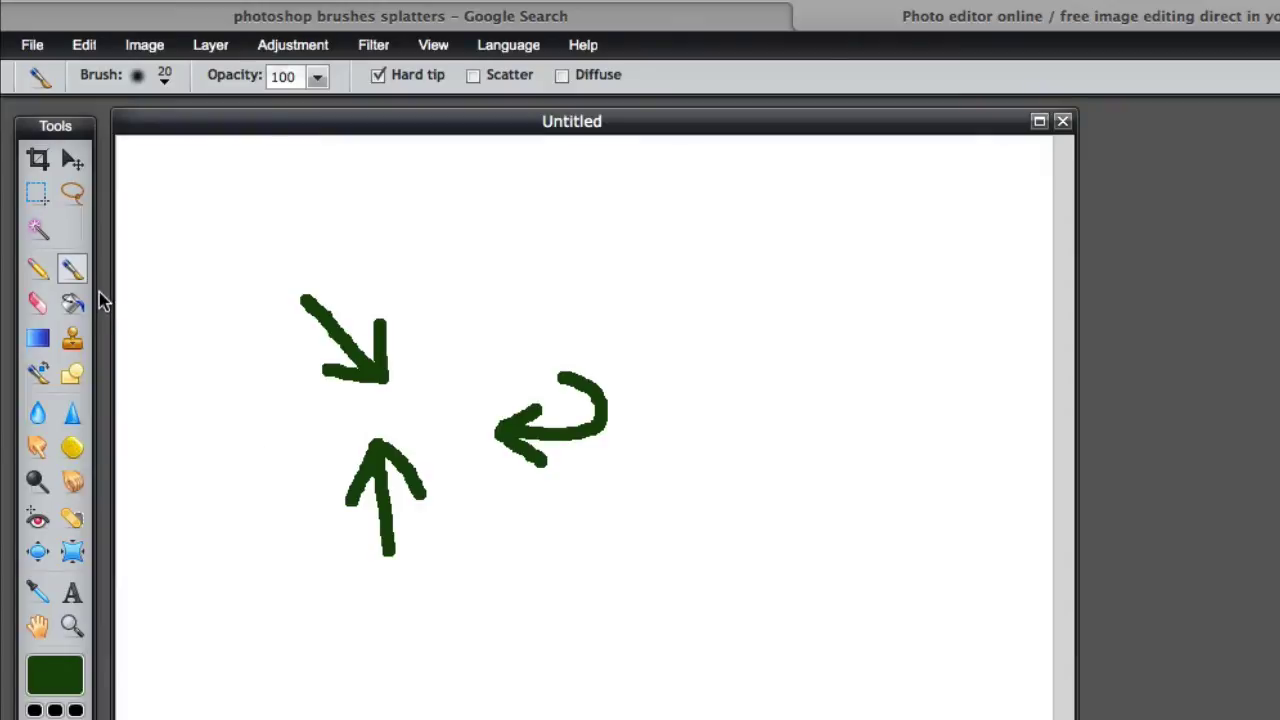
Erase most of the upward arrow with the Eraser and redraw its shaft.
click(37, 303)
mouse_move(378, 470)
mouse_down()
mouse_move(326, 449)
mouse_move(350, 530)
mouse_move(437, 474)
mouse_up()
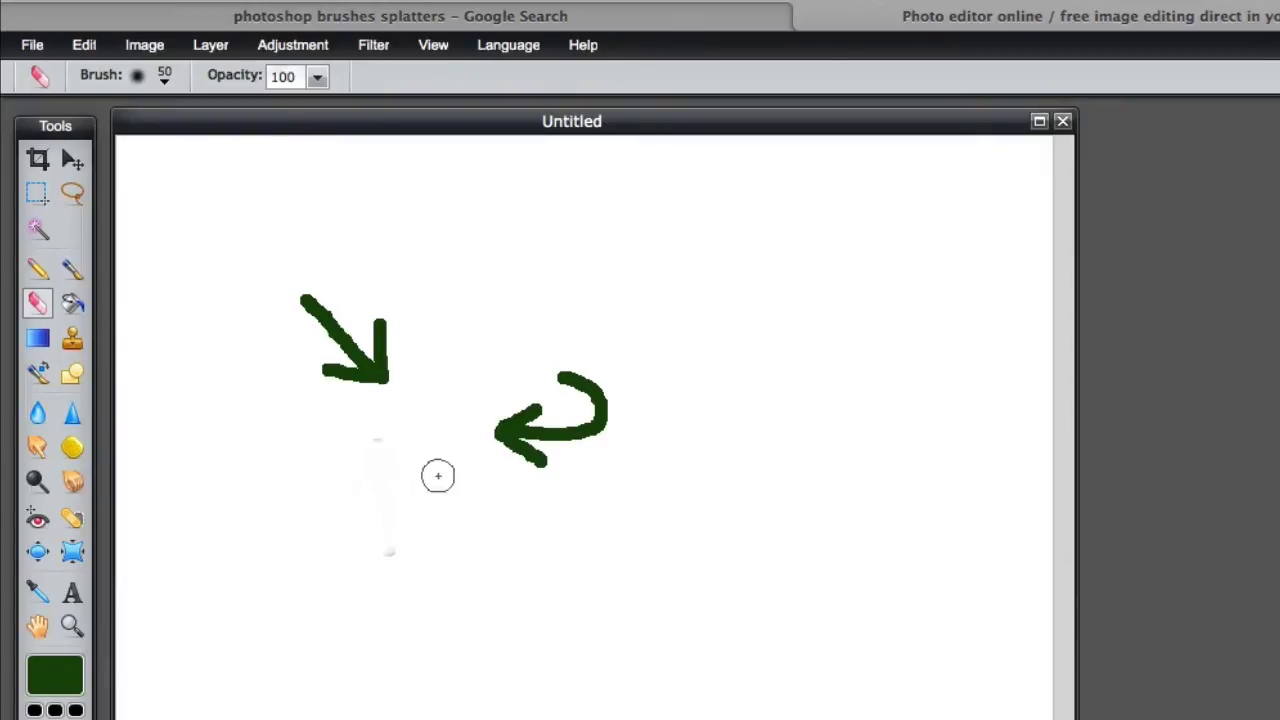
click(72, 268)
mouse_move(377, 558)
mouse_down()
mouse_move(367, 462)
mouse_move(351, 495)
mouse_move(392, 489)
mouse_up()
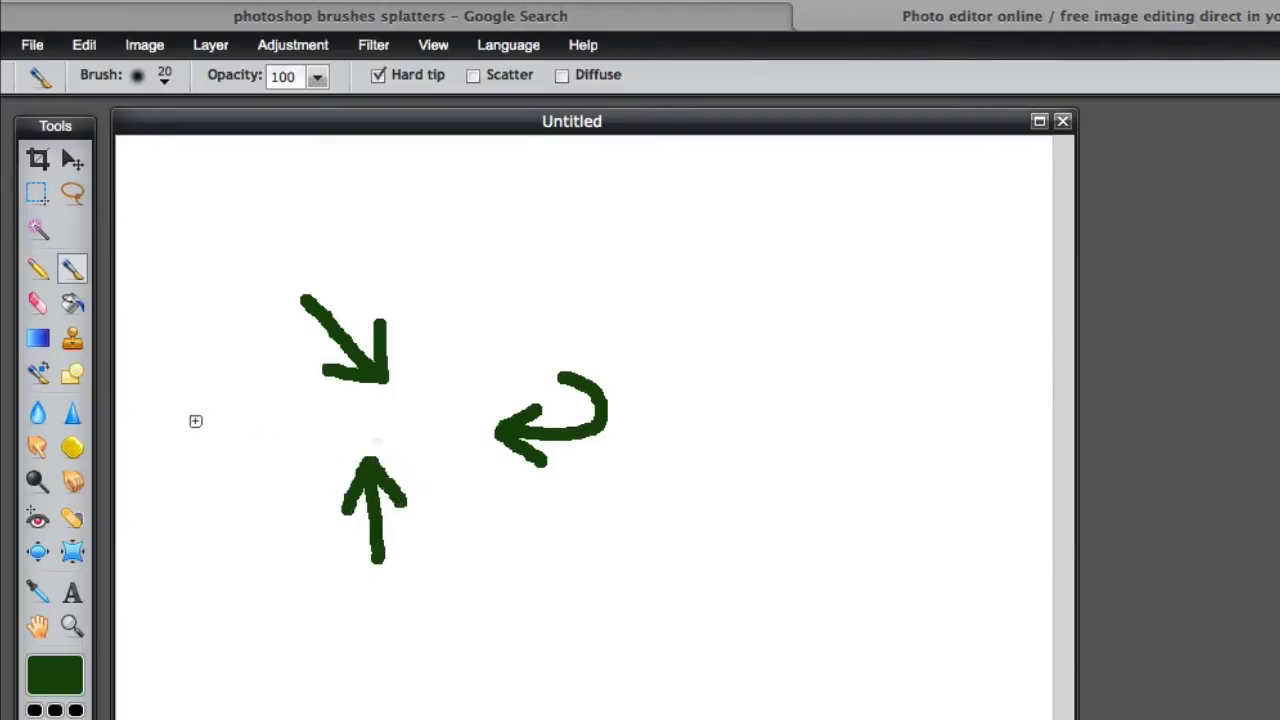
Lasso the hooked arrow and define it as a custom brush.
click(73, 194)
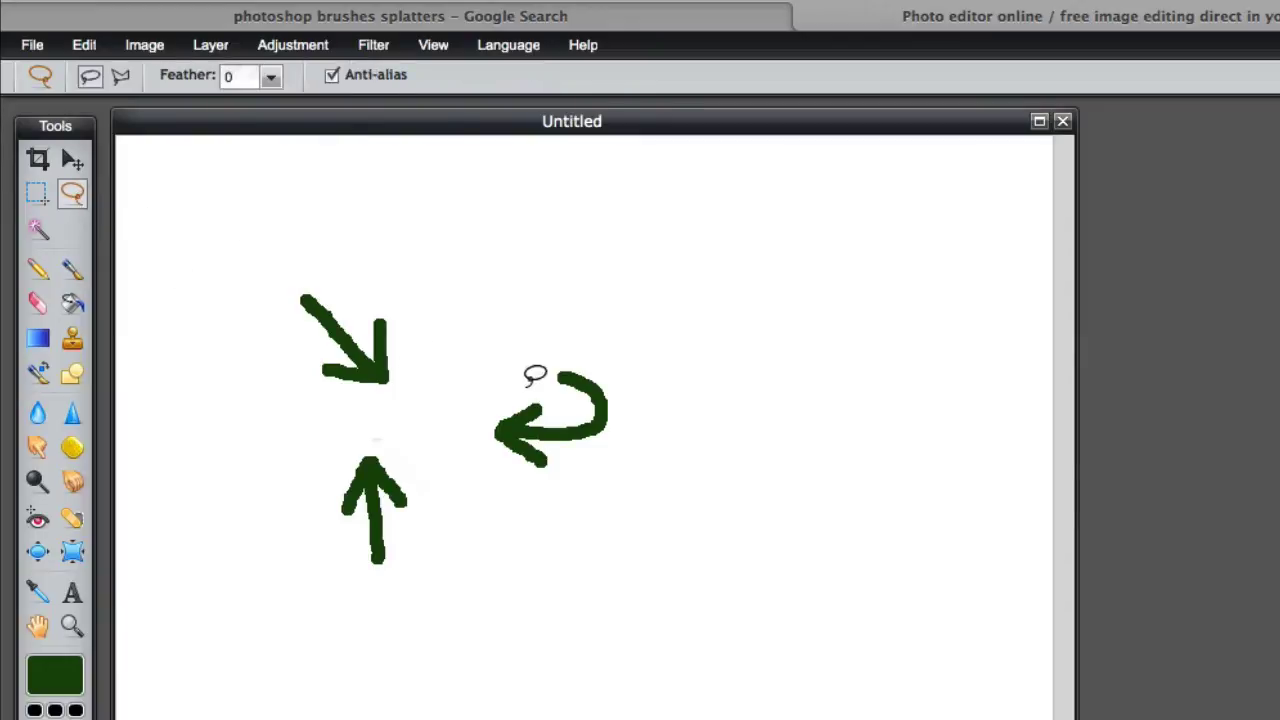
drag(527, 362, 662, 400)
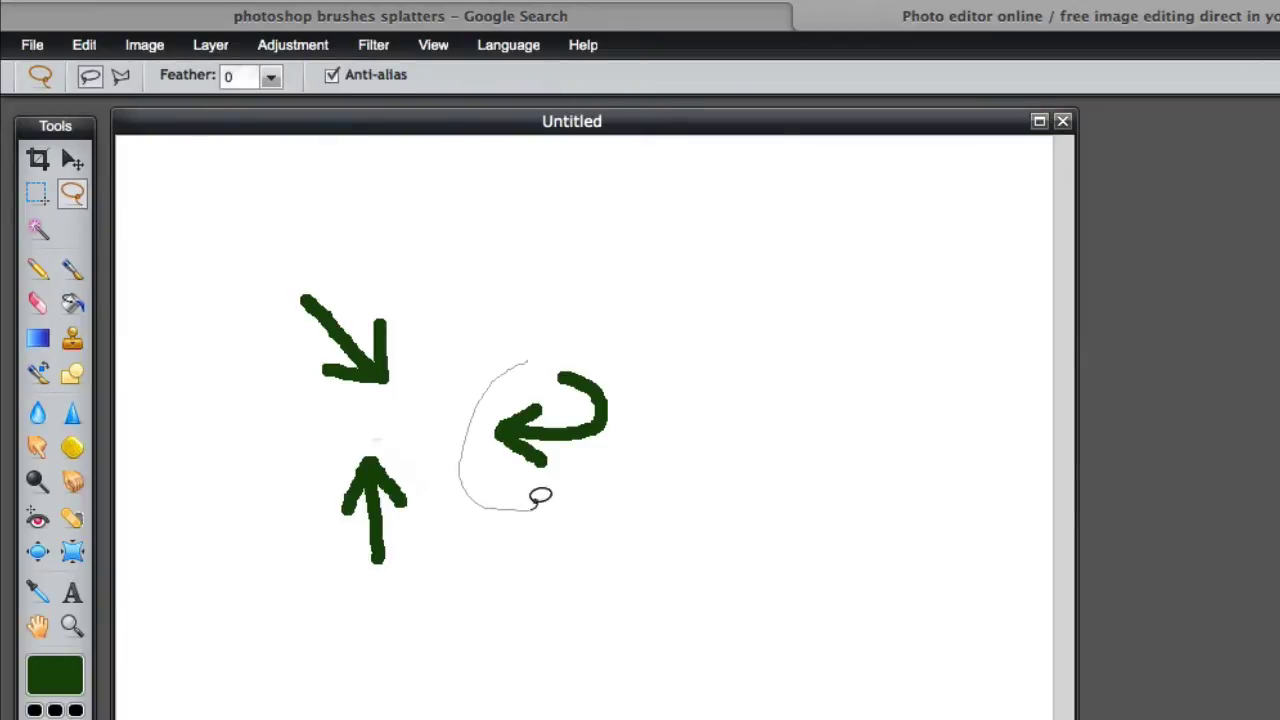
drag(662, 400, 525, 363)
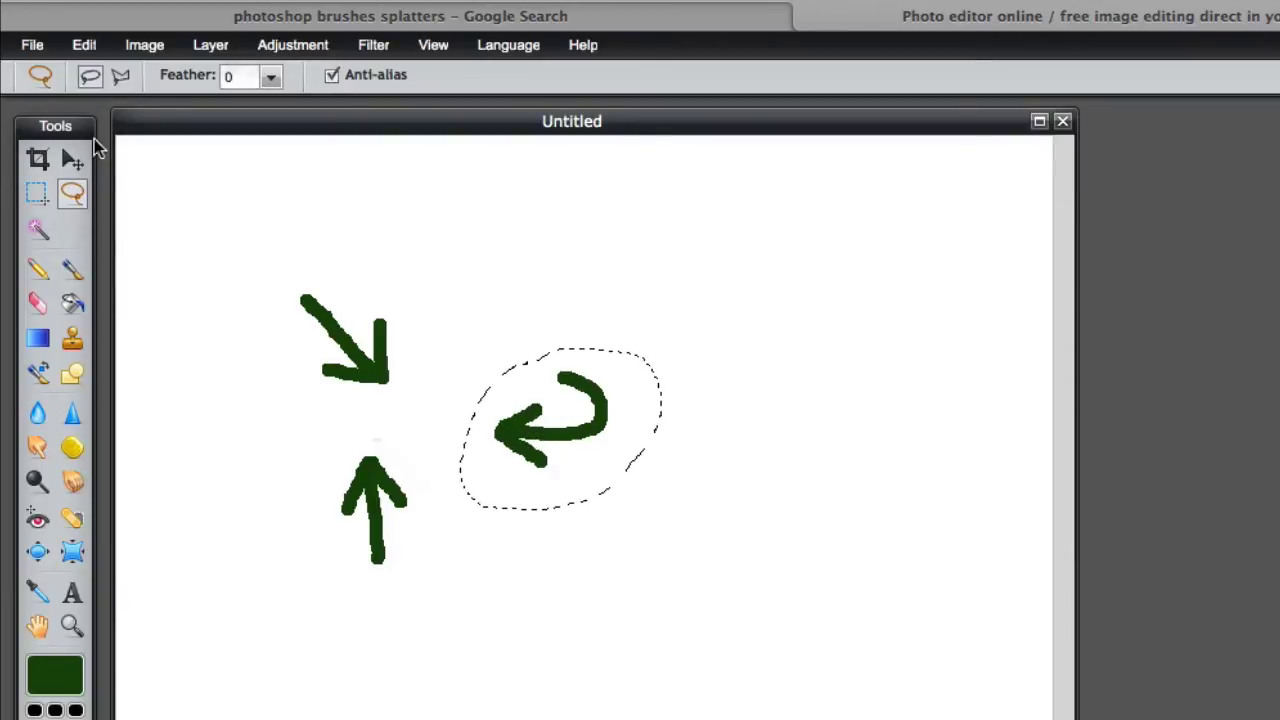
click(86, 44)
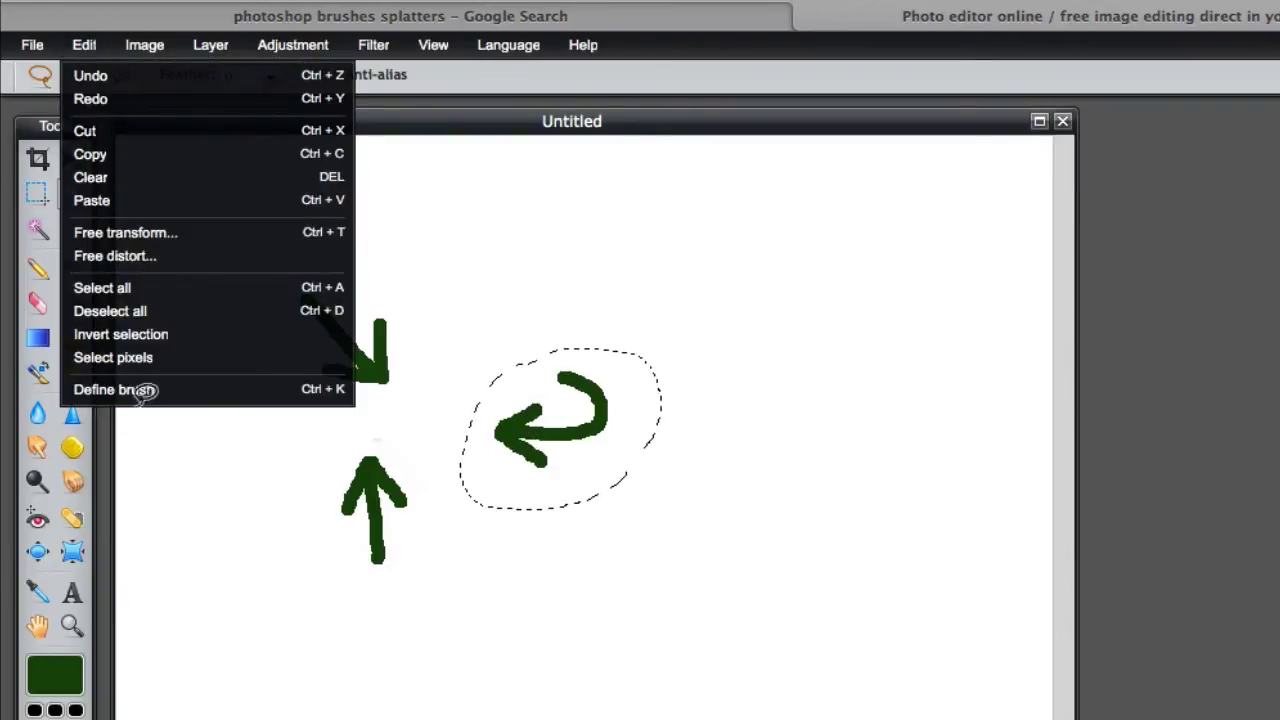
click(104, 392)
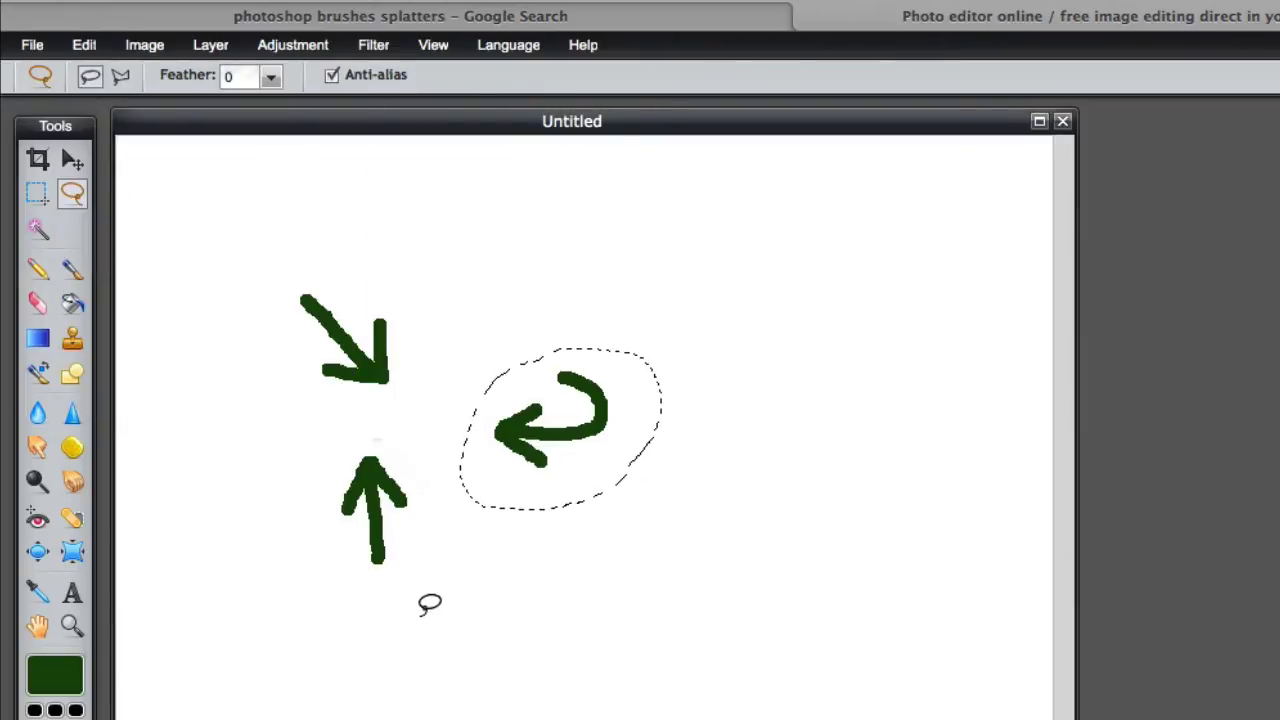
Deselect, pick the new 97 hooked-arrow brush, and stamp two green copies.
key(ctrl+d)
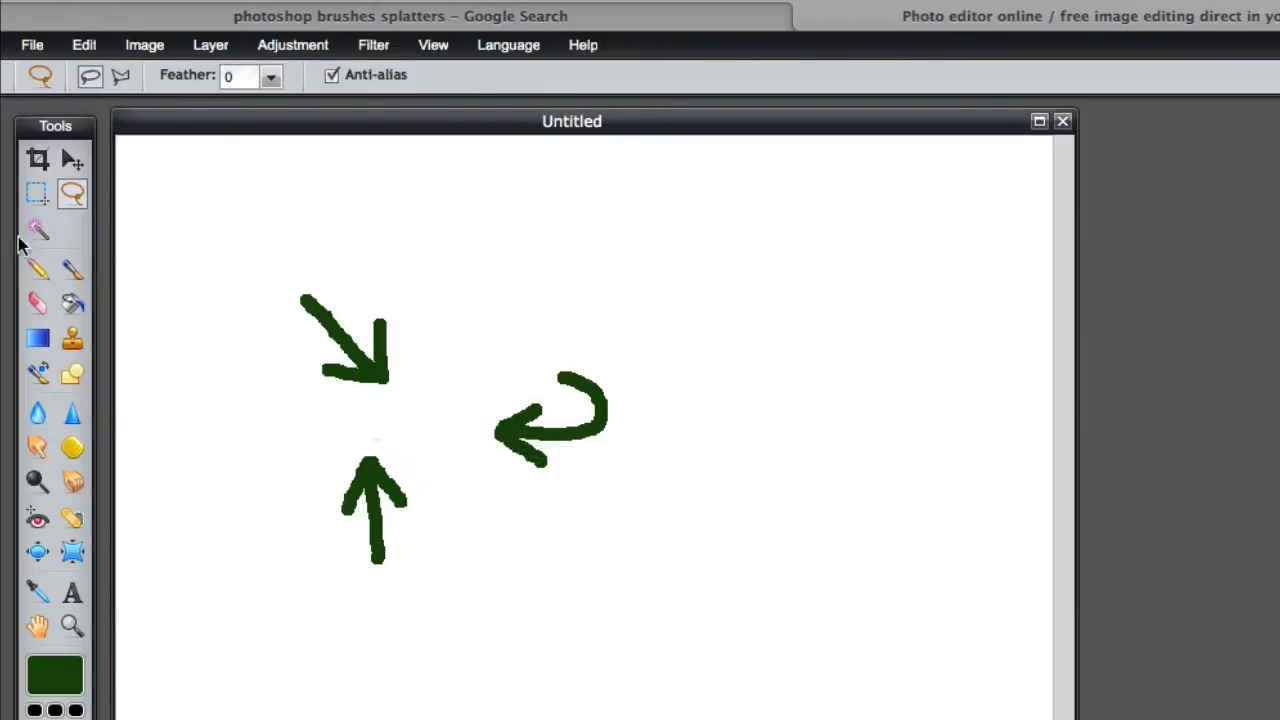
click(72, 269)
click(165, 85)
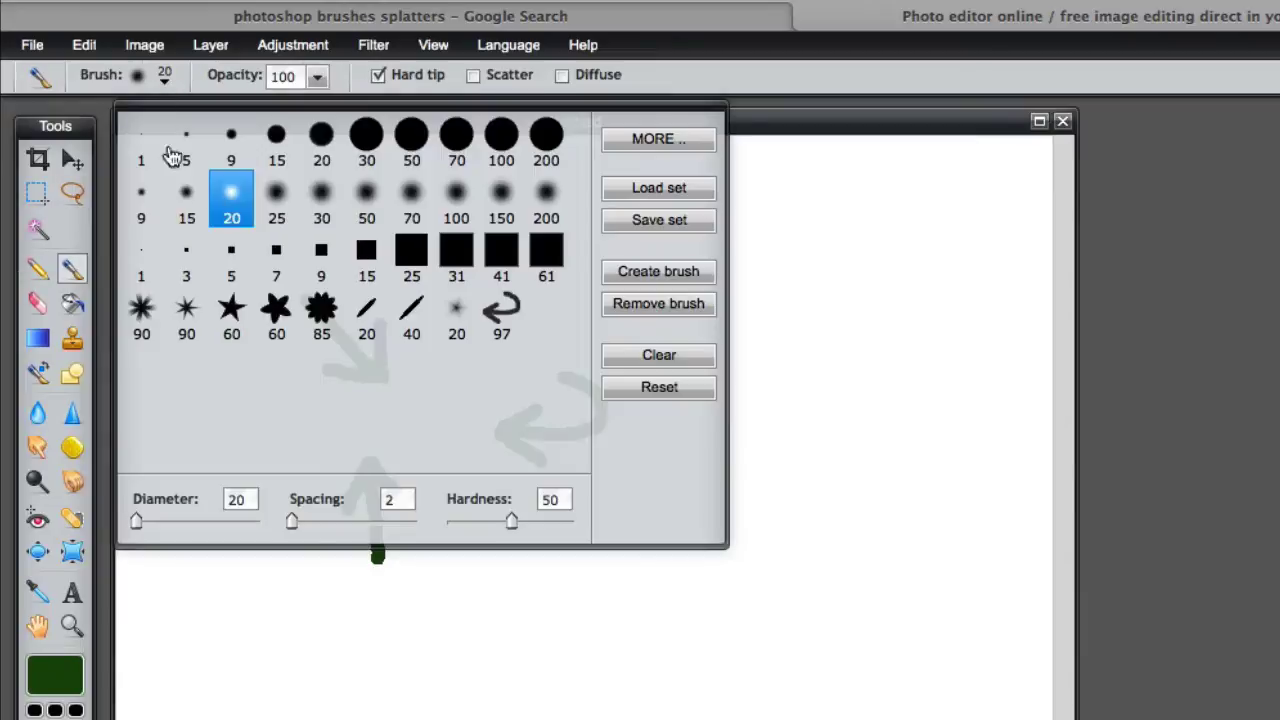
click(503, 317)
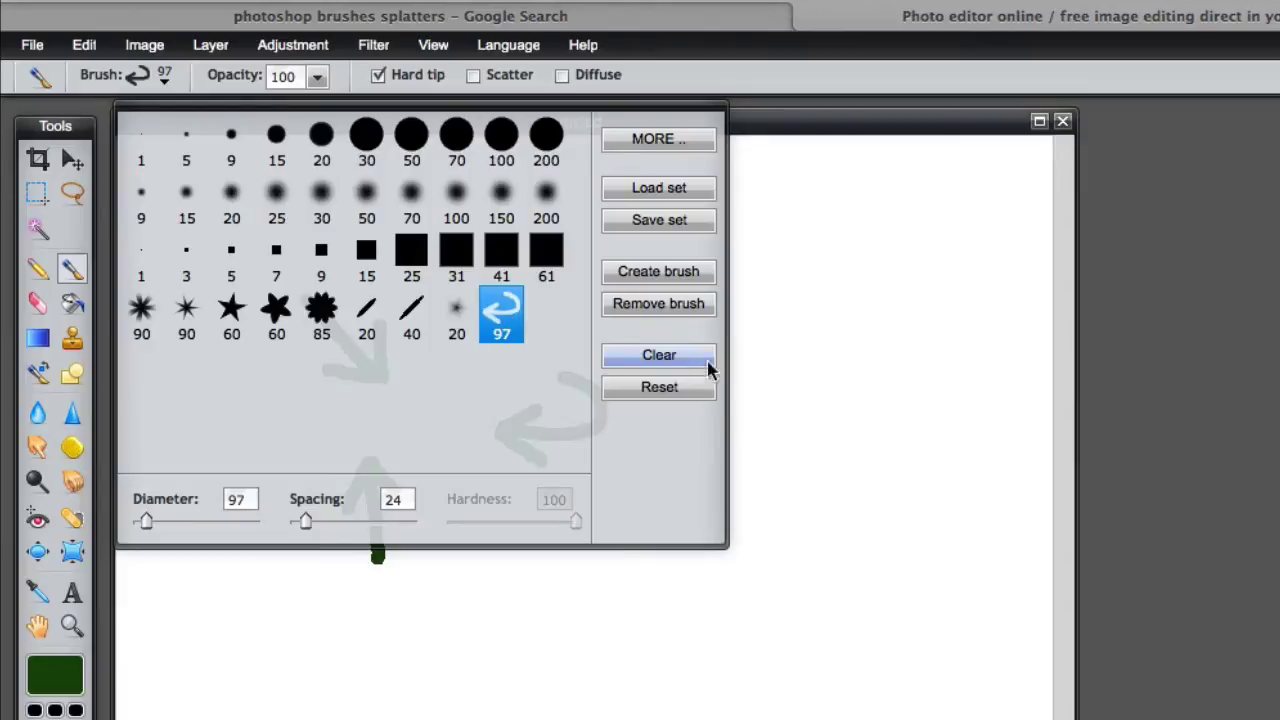
click(786, 131)
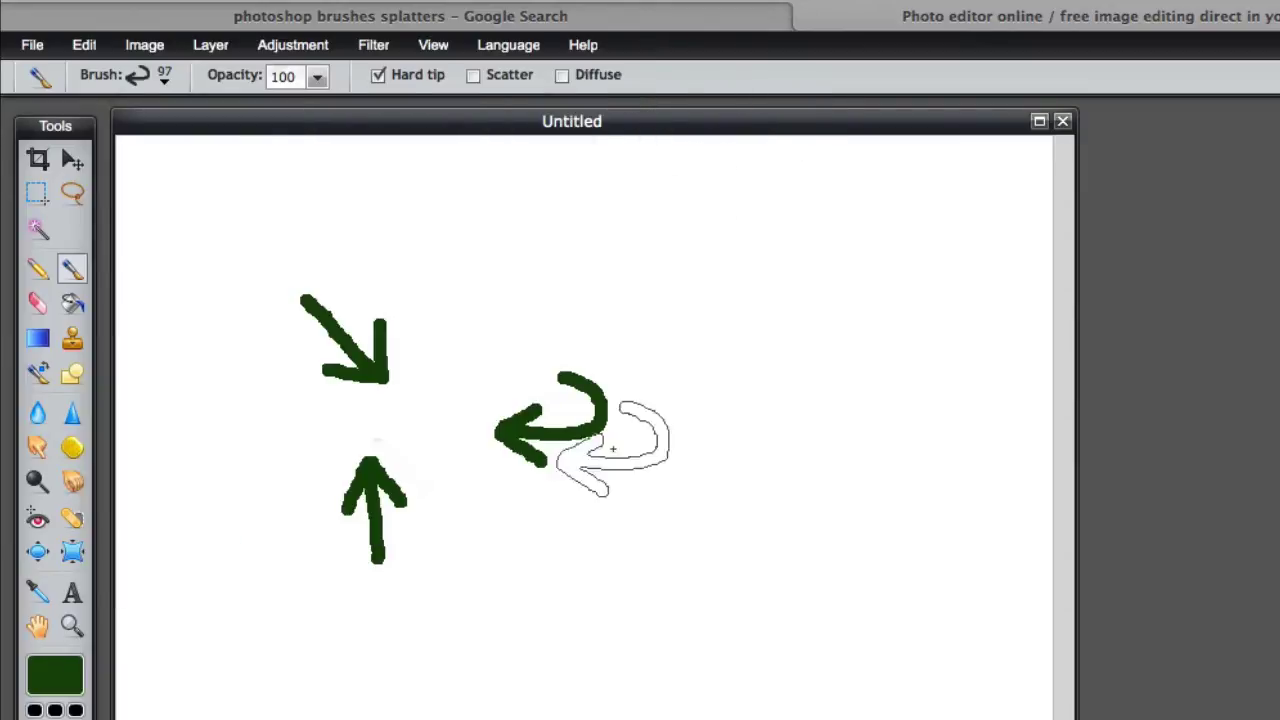
click(624, 550)
click(807, 417)
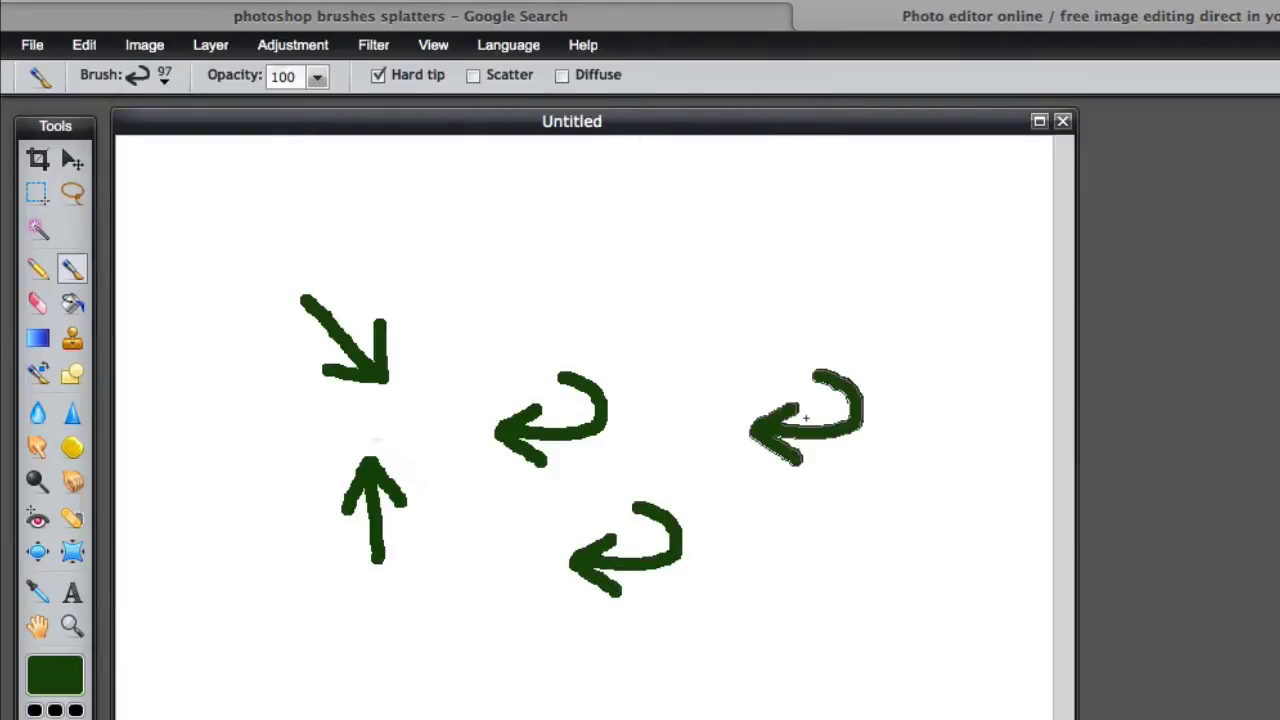
Set the paint colour to bright red ff3d4a and stamp a hooked arrow near the canvas top.
click(50, 690)
click(488, 178)
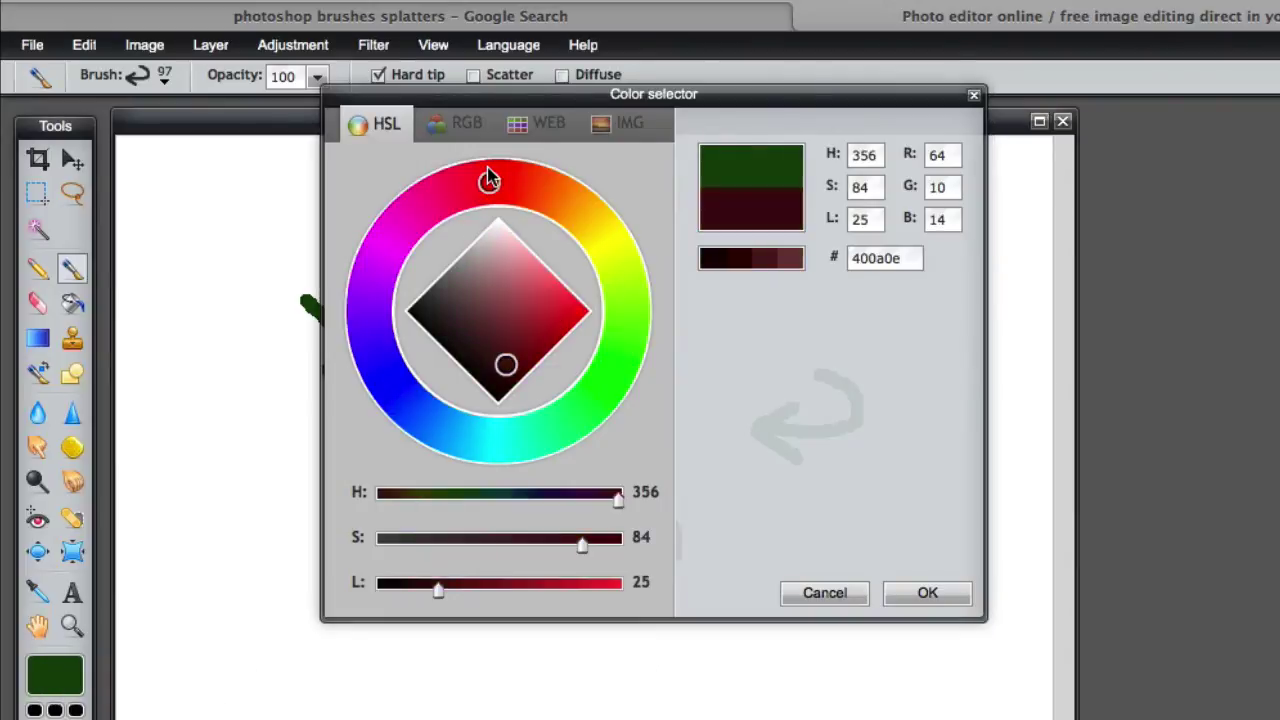
click(928, 594)
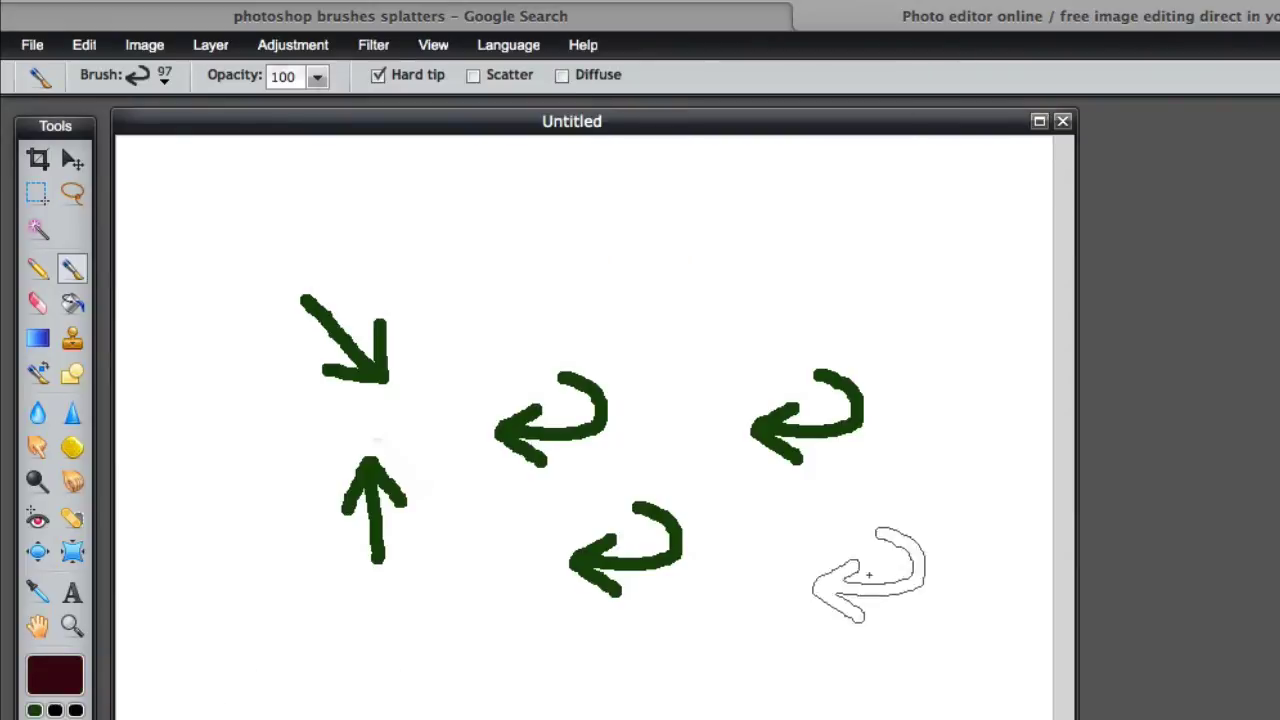
click(50, 686)
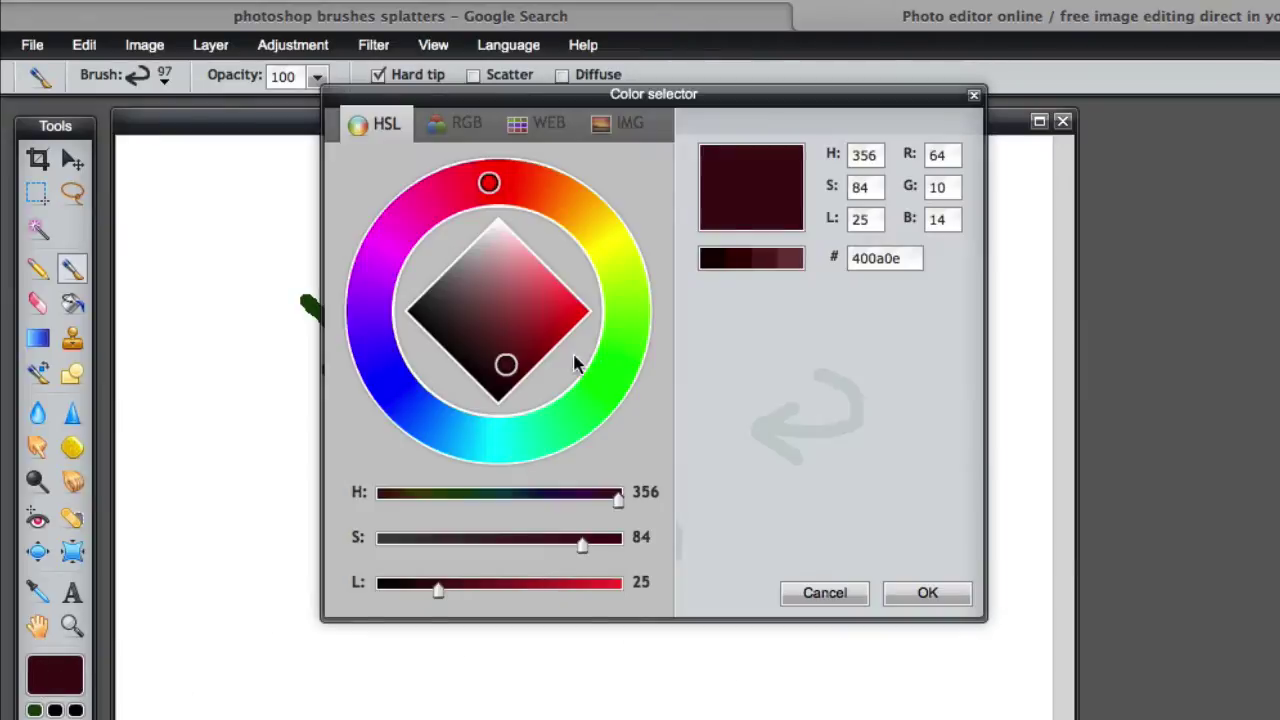
click(576, 312)
click(780, 262)
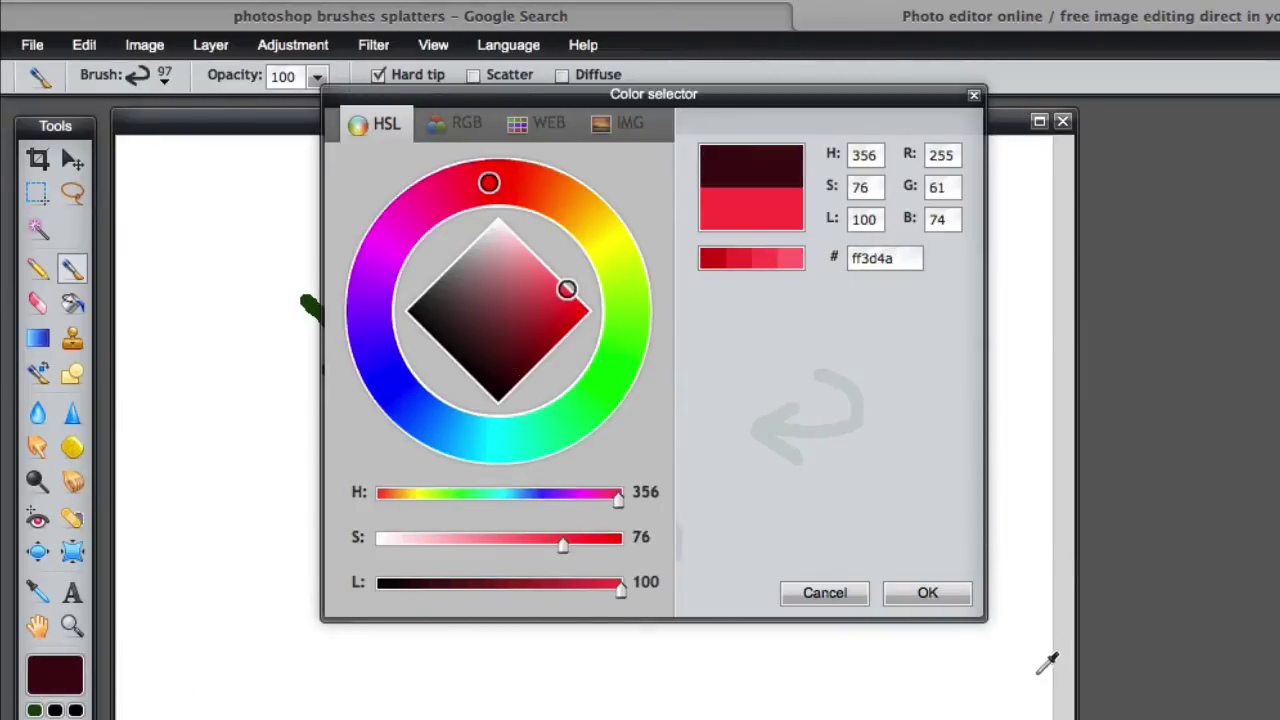
click(935, 594)
click(658, 253)
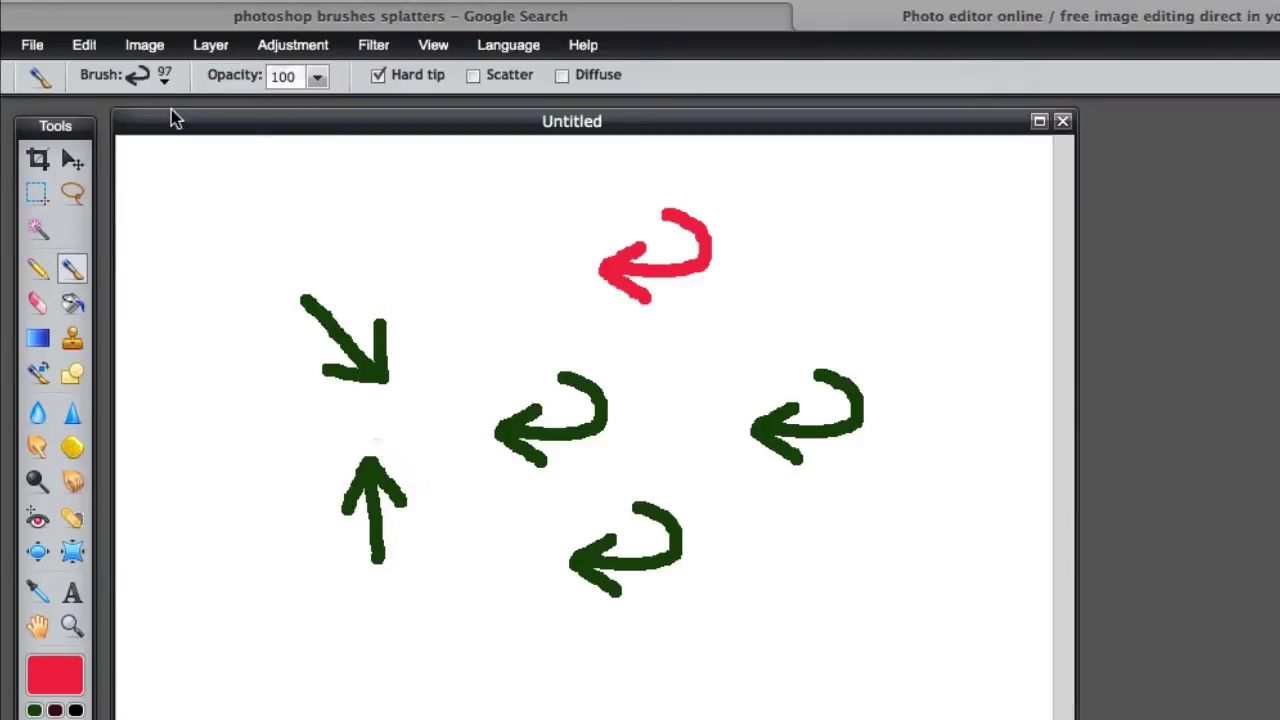
Lasso the top-left green diagonal arrow and define it as a new brush.
click(72, 193)
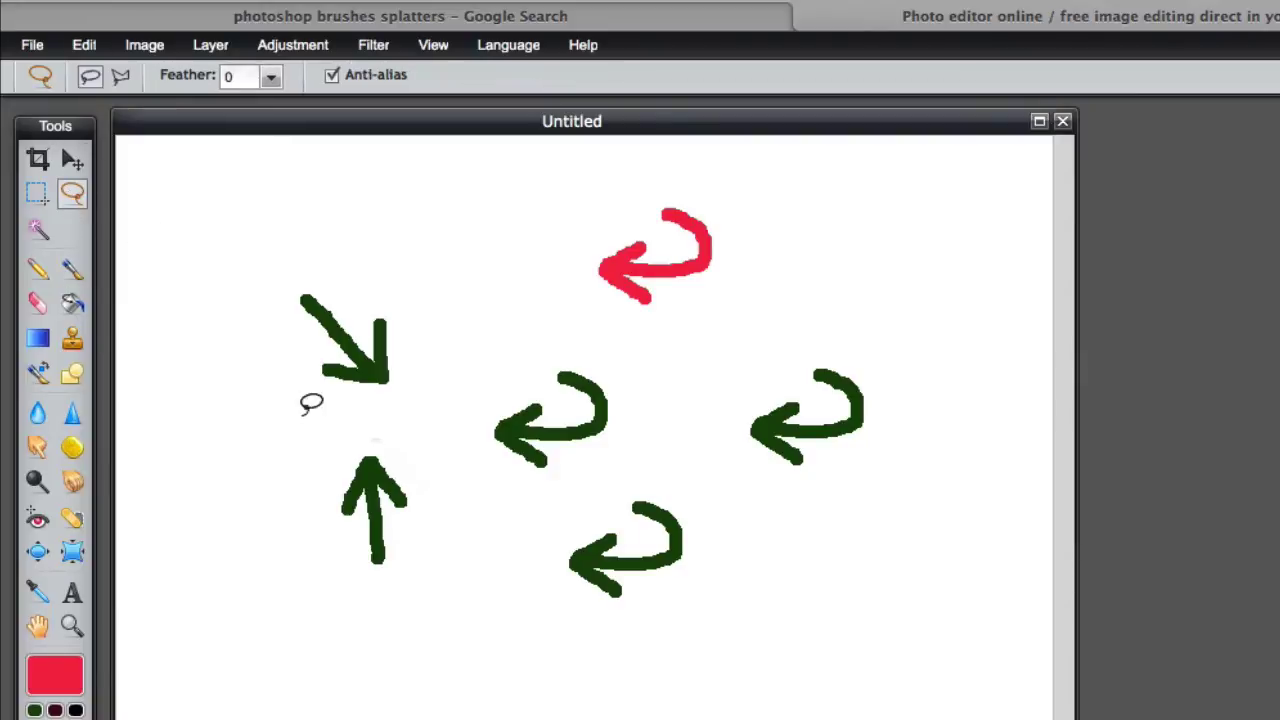
drag(276, 280, 278, 278)
click(84, 45)
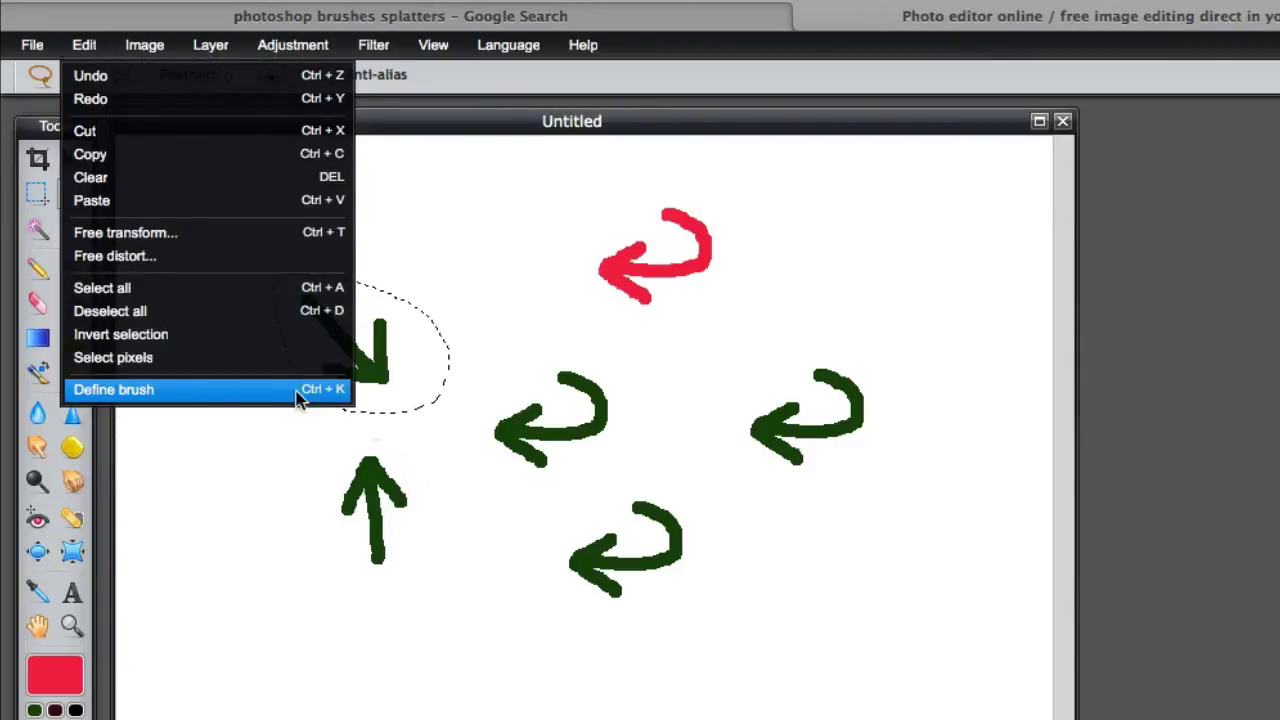
click(122, 392)
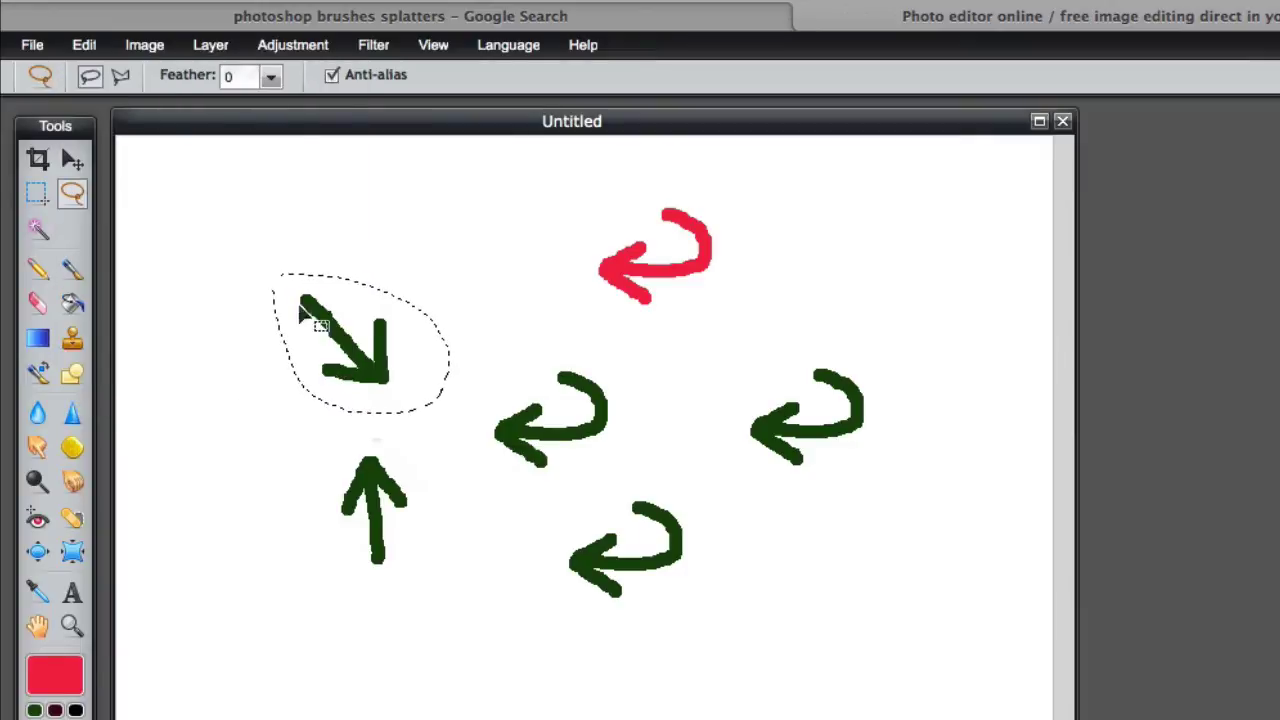
Paint with the new 77 px diagonal-arrow brush and clear the selection.
click(72, 268)
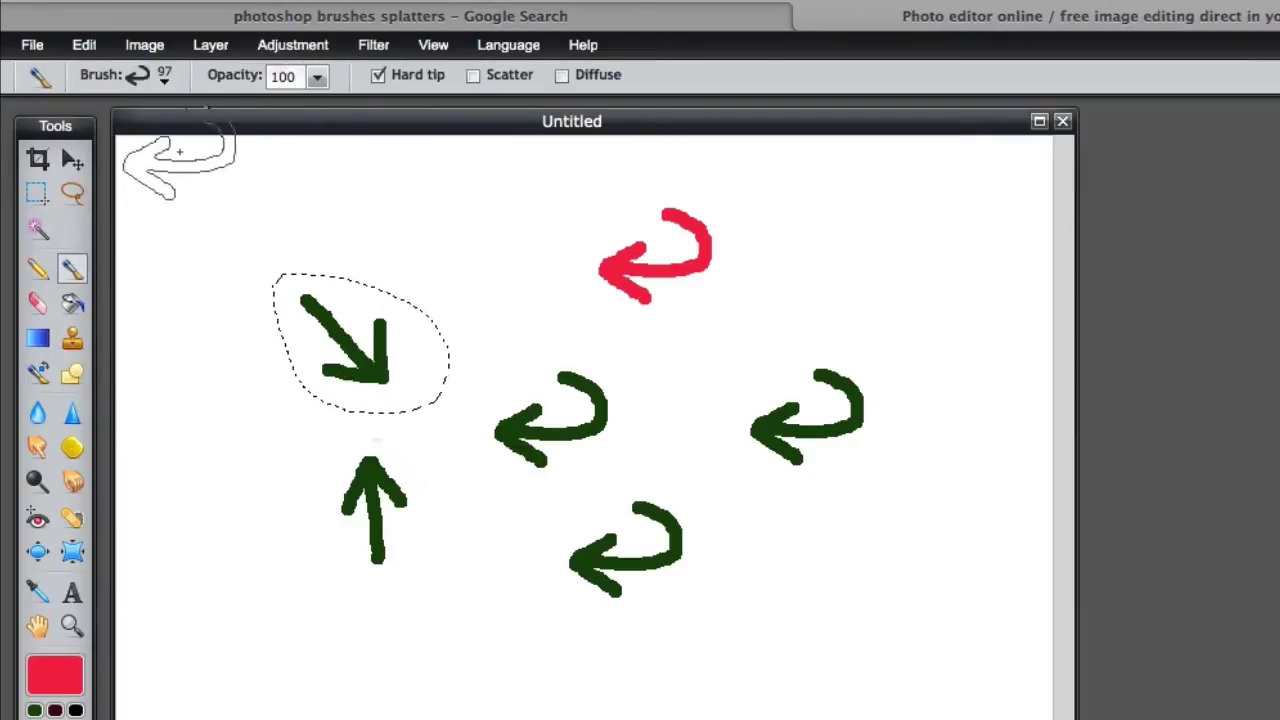
click(165, 76)
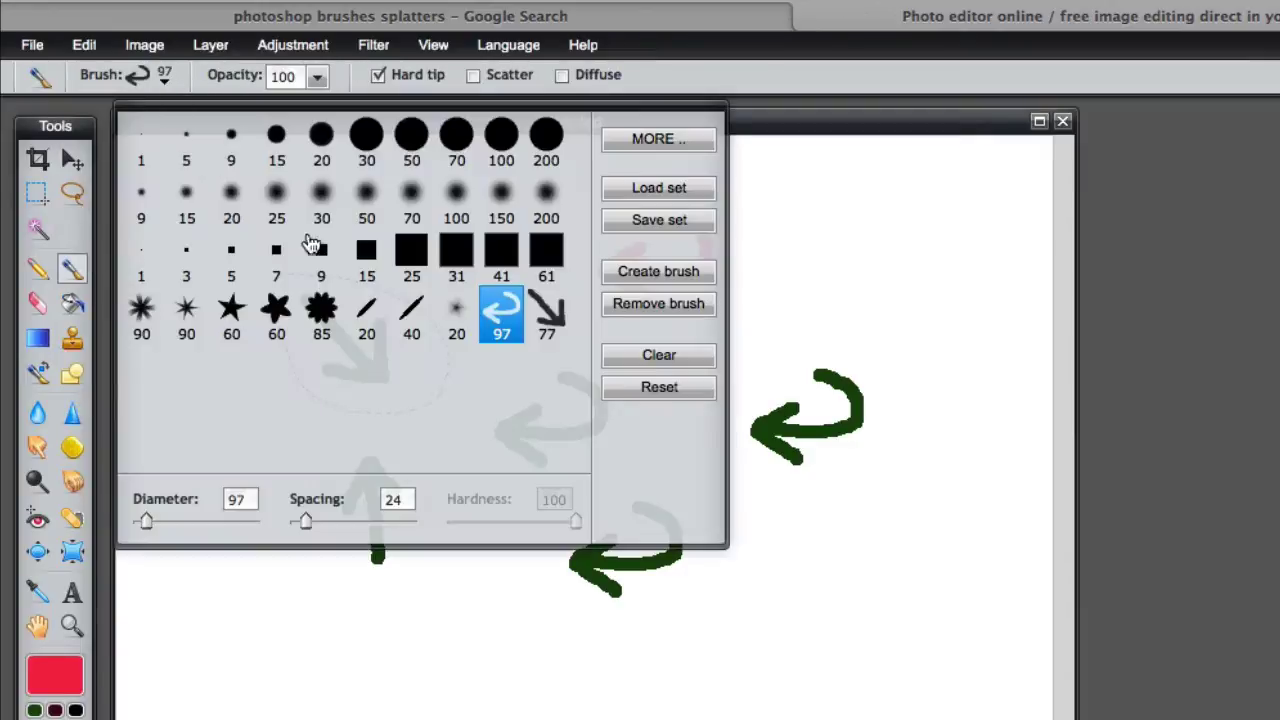
click(553, 320)
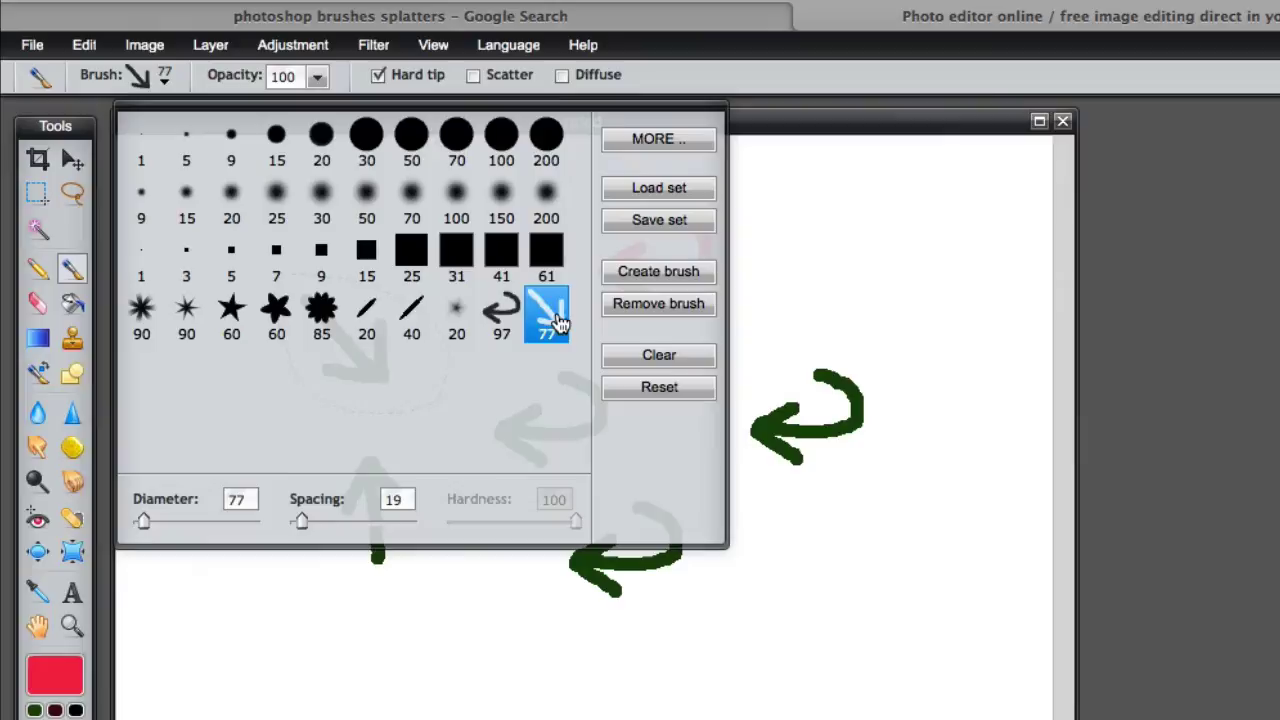
click(798, 130)
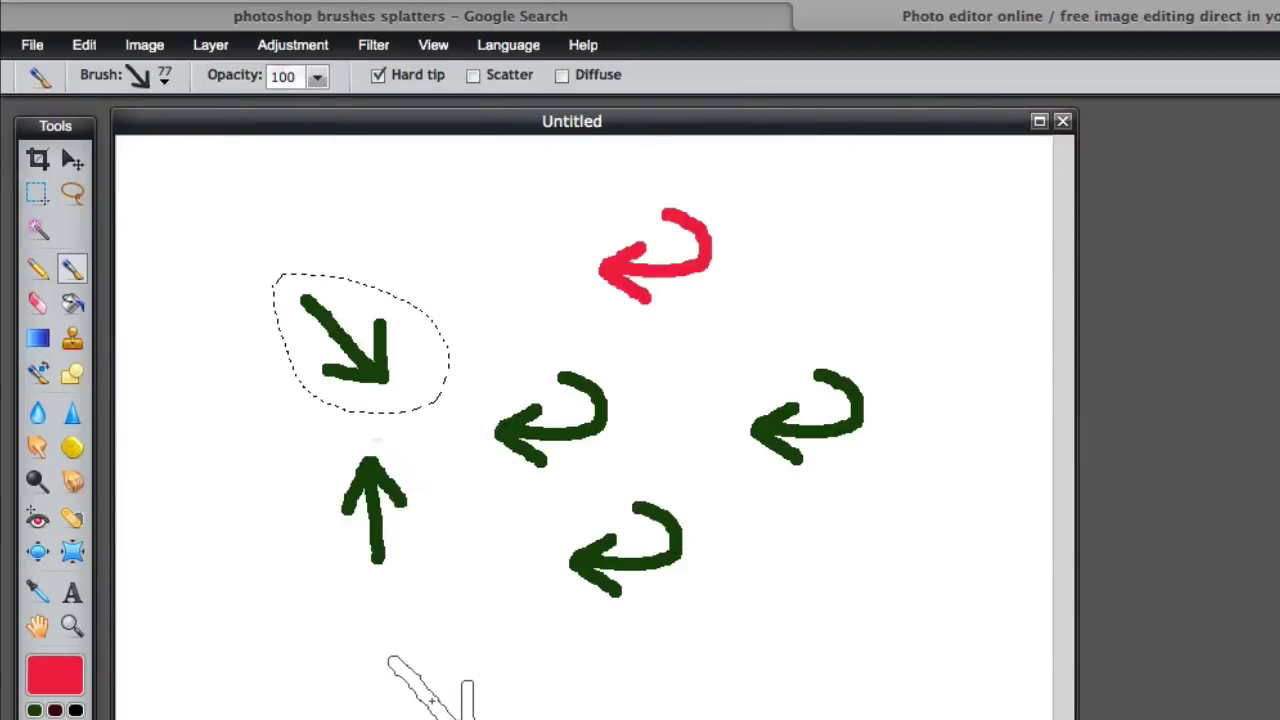
key(ctrl+d)
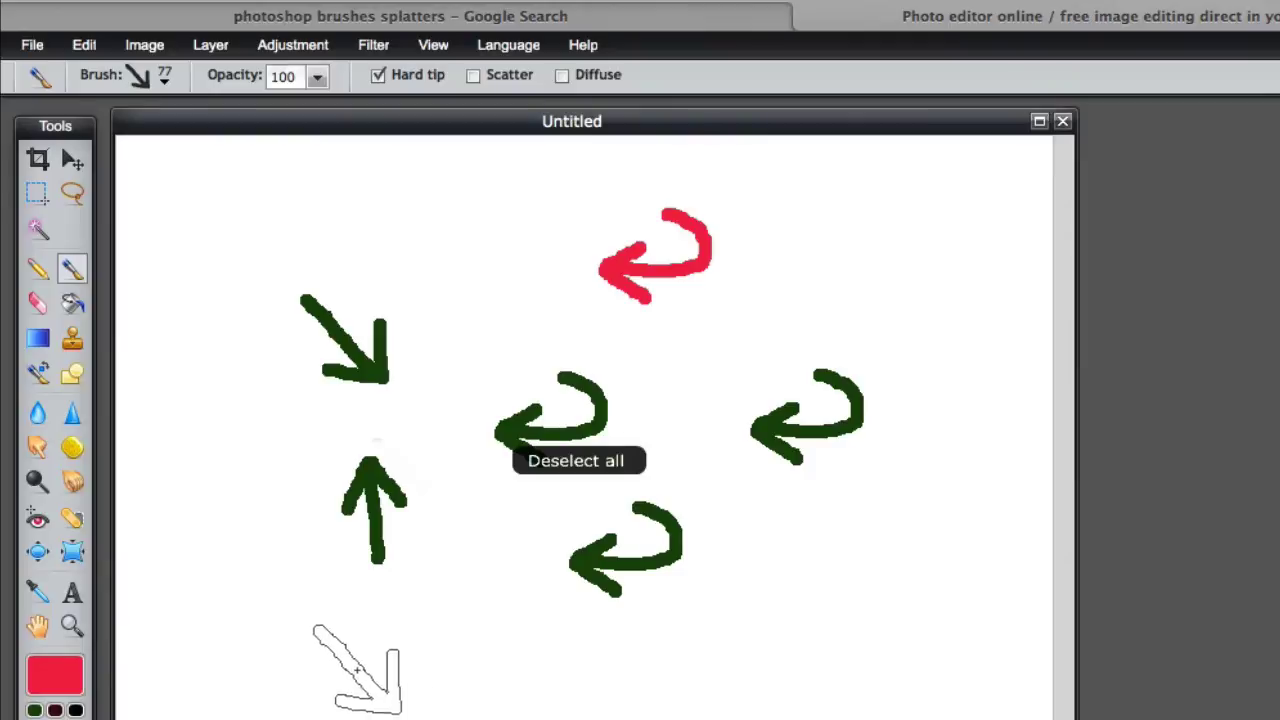
Stamp a red diagonal arrow bottom left, then a blue (112ed1) one near the bottom.
click(360, 668)
click(70, 680)
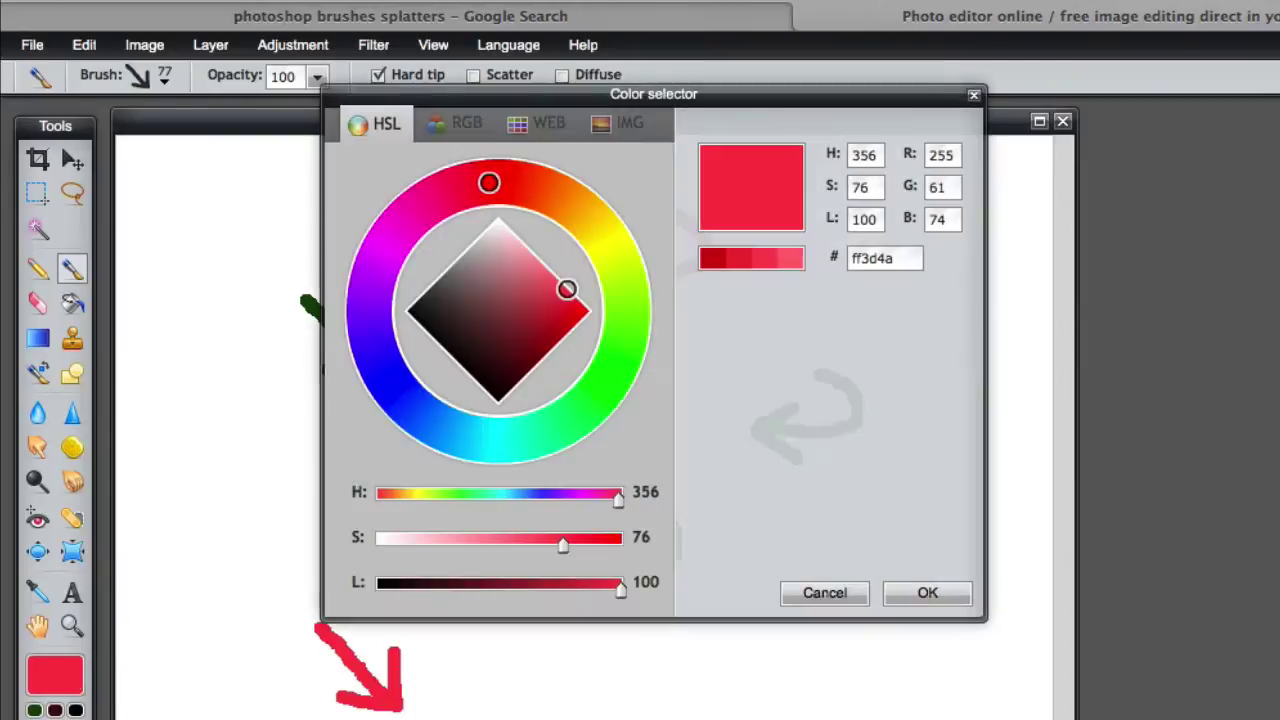
click(397, 391)
click(721, 260)
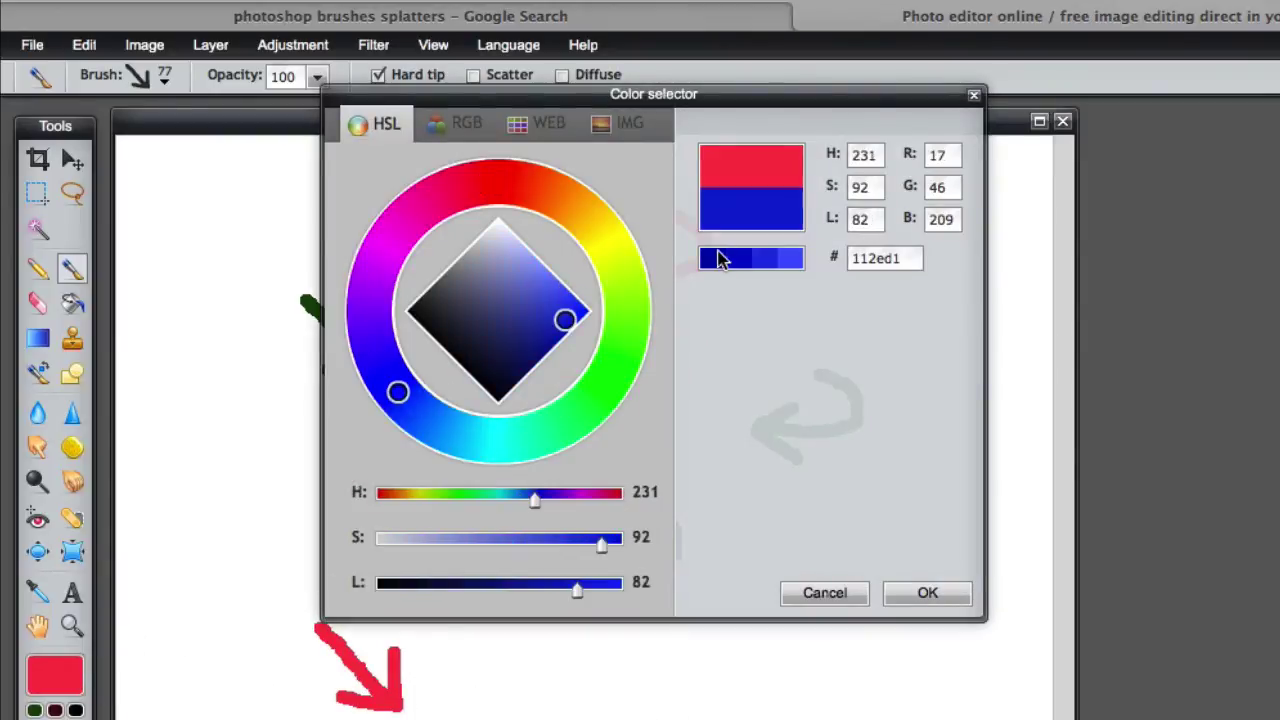
click(928, 595)
click(535, 644)
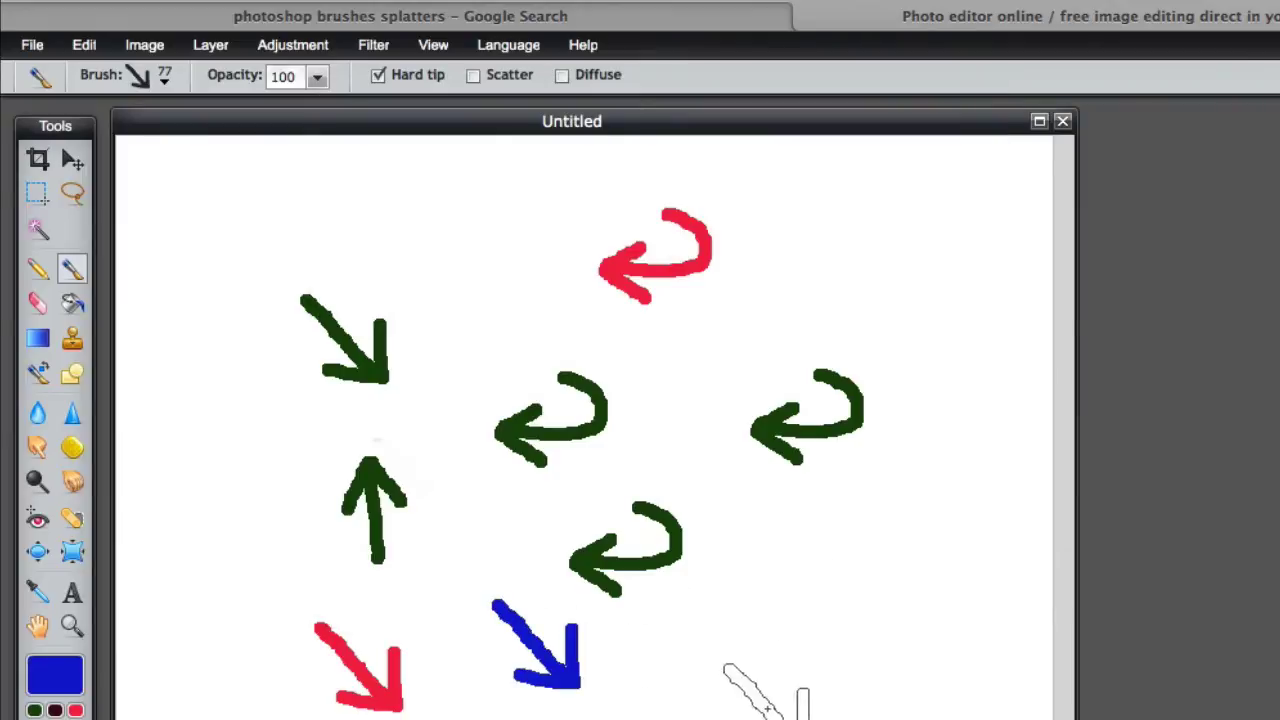
At opacity 31 with Diffuse on, stamp faint light-blue arrows and a row across the middle.
click(316, 80)
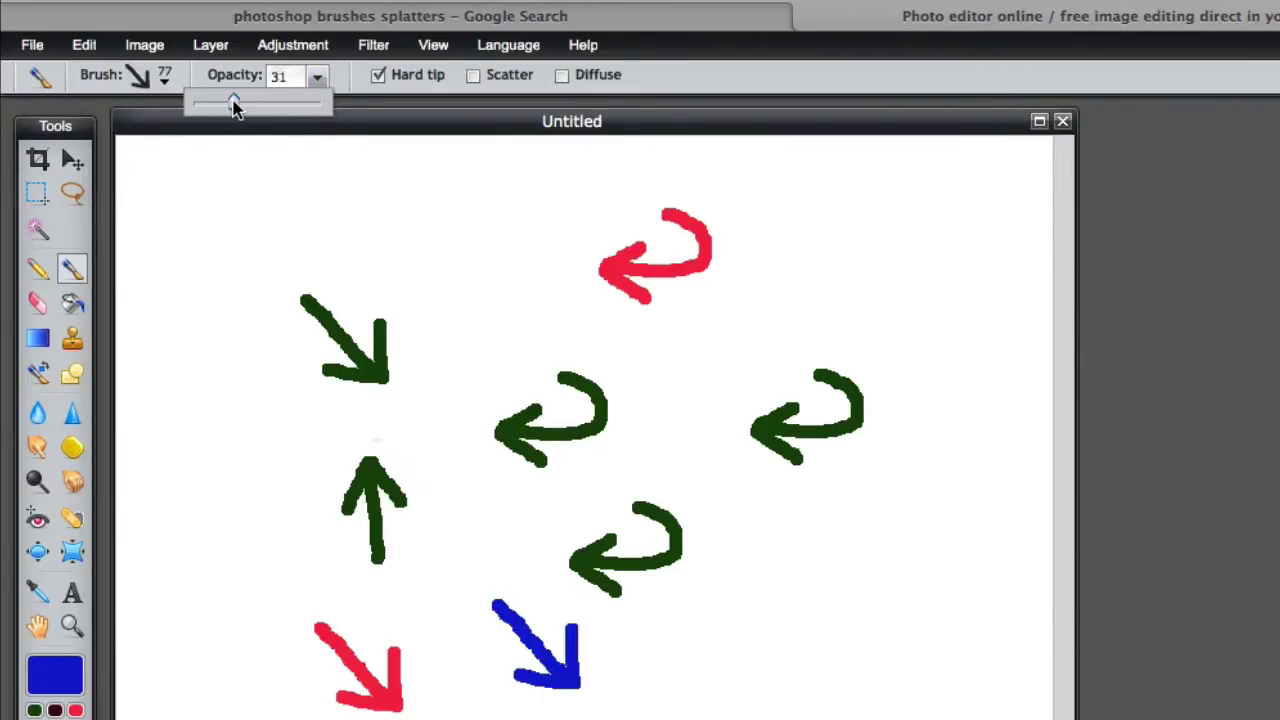
click(211, 524)
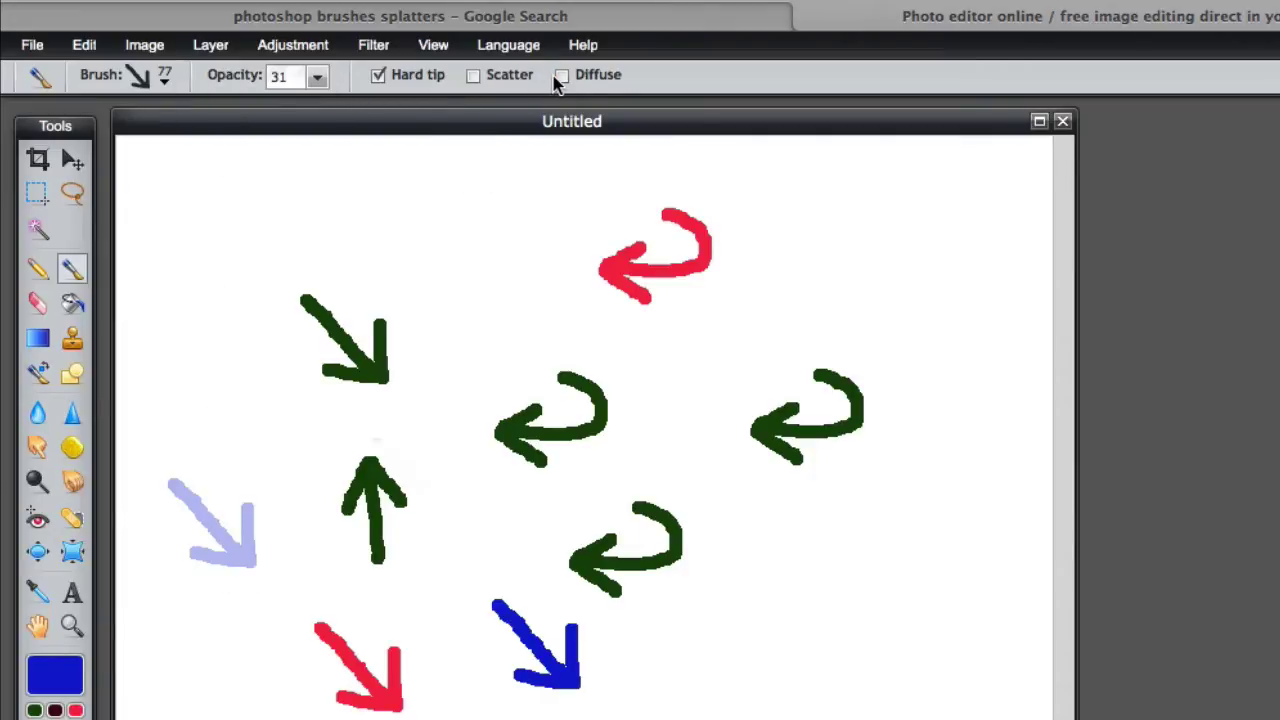
click(471, 182)
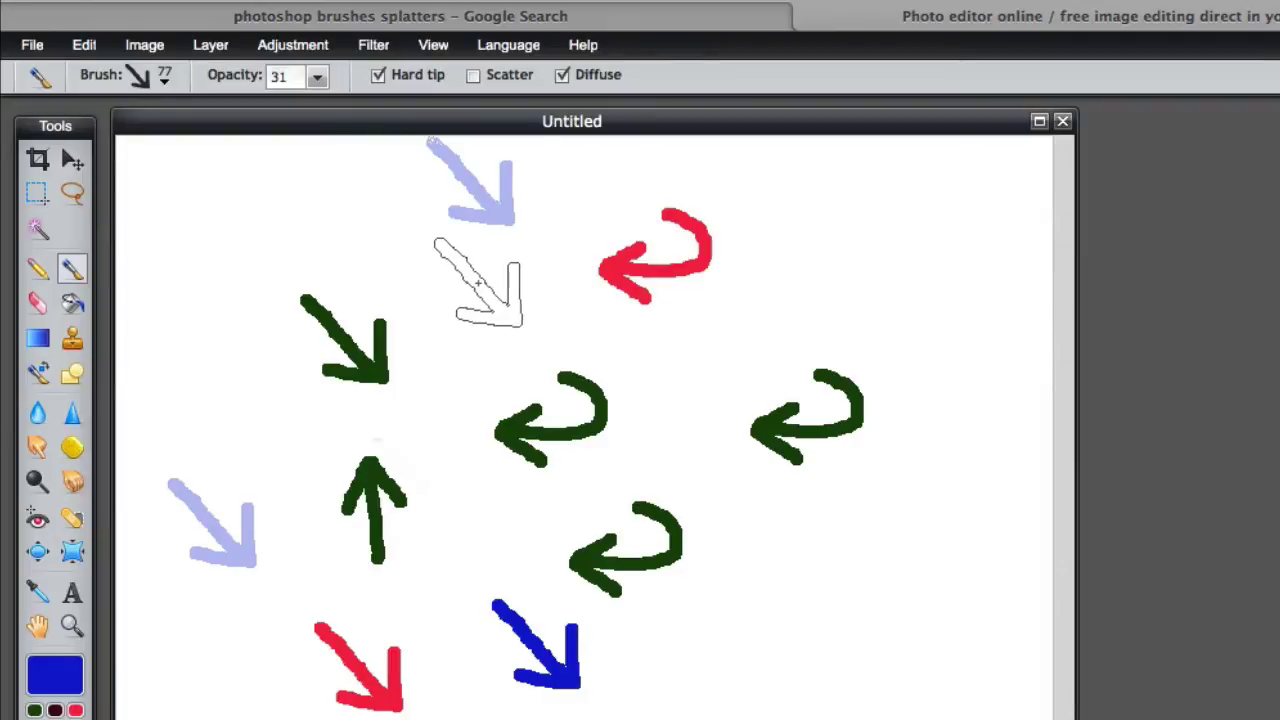
click(479, 282)
drag(580, 335, 720, 333)
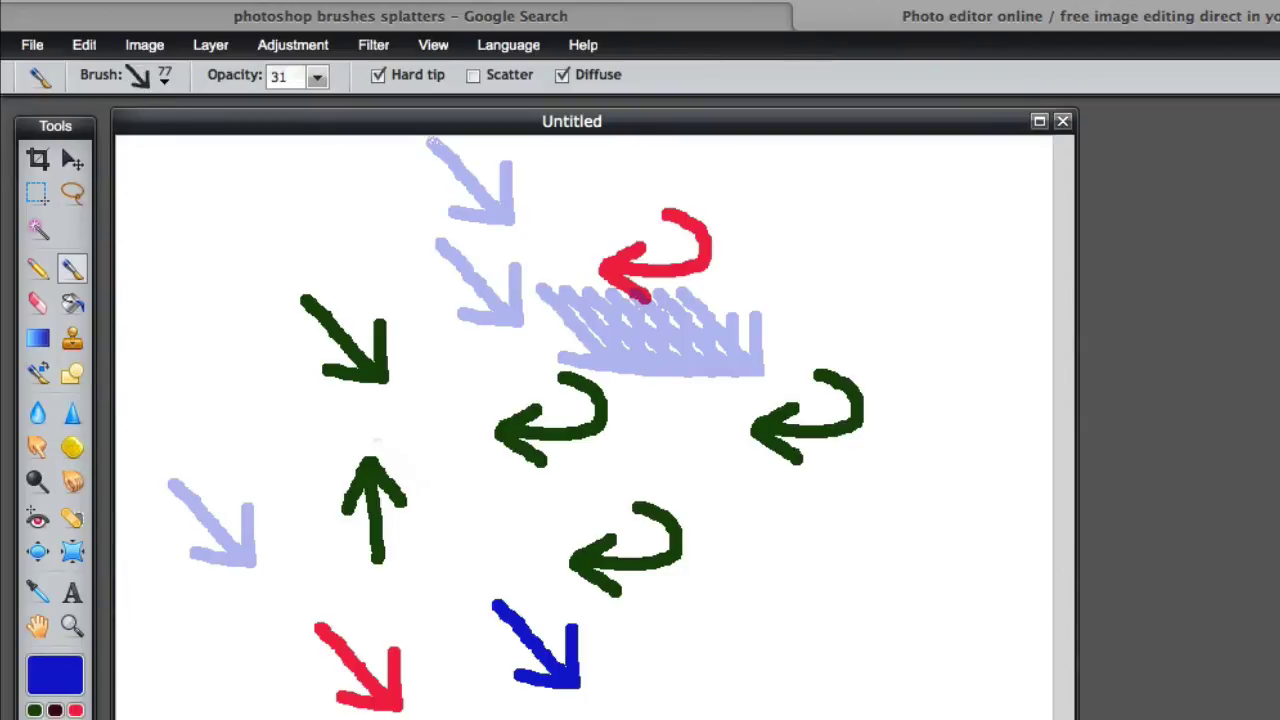
Change the paint colour to magenta de23c2.
click(57, 683)
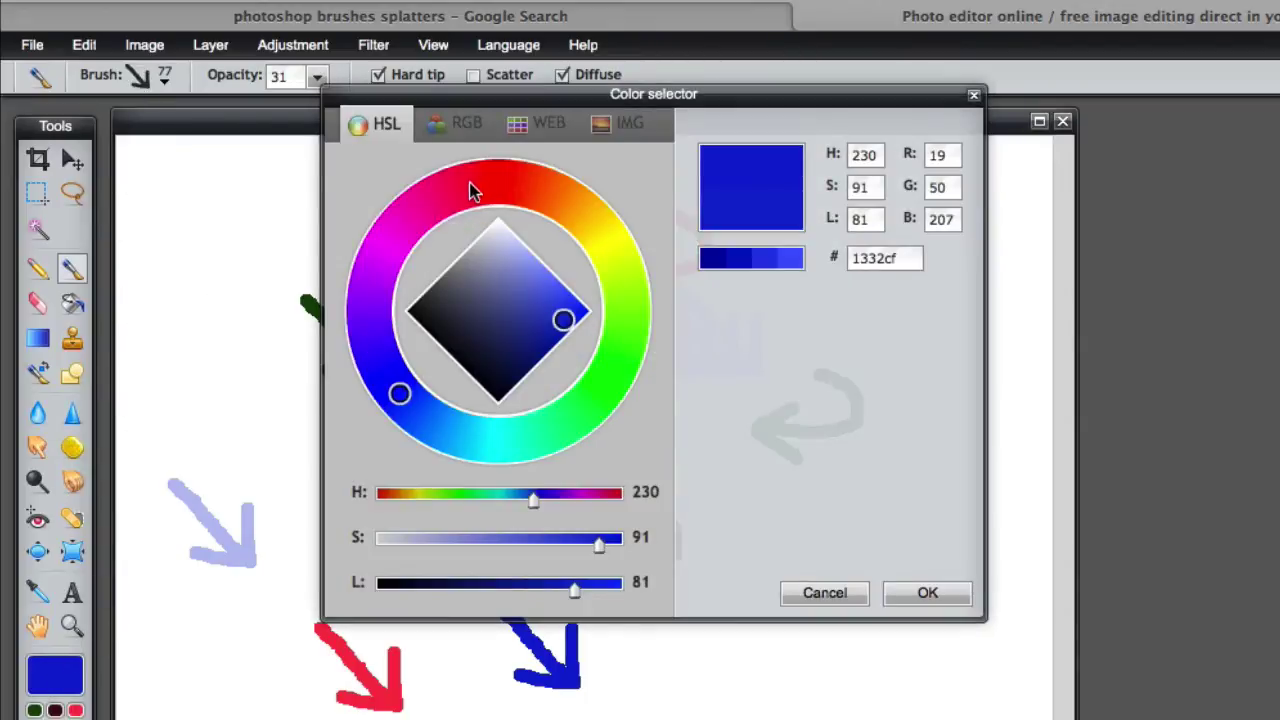
click(399, 232)
click(762, 259)
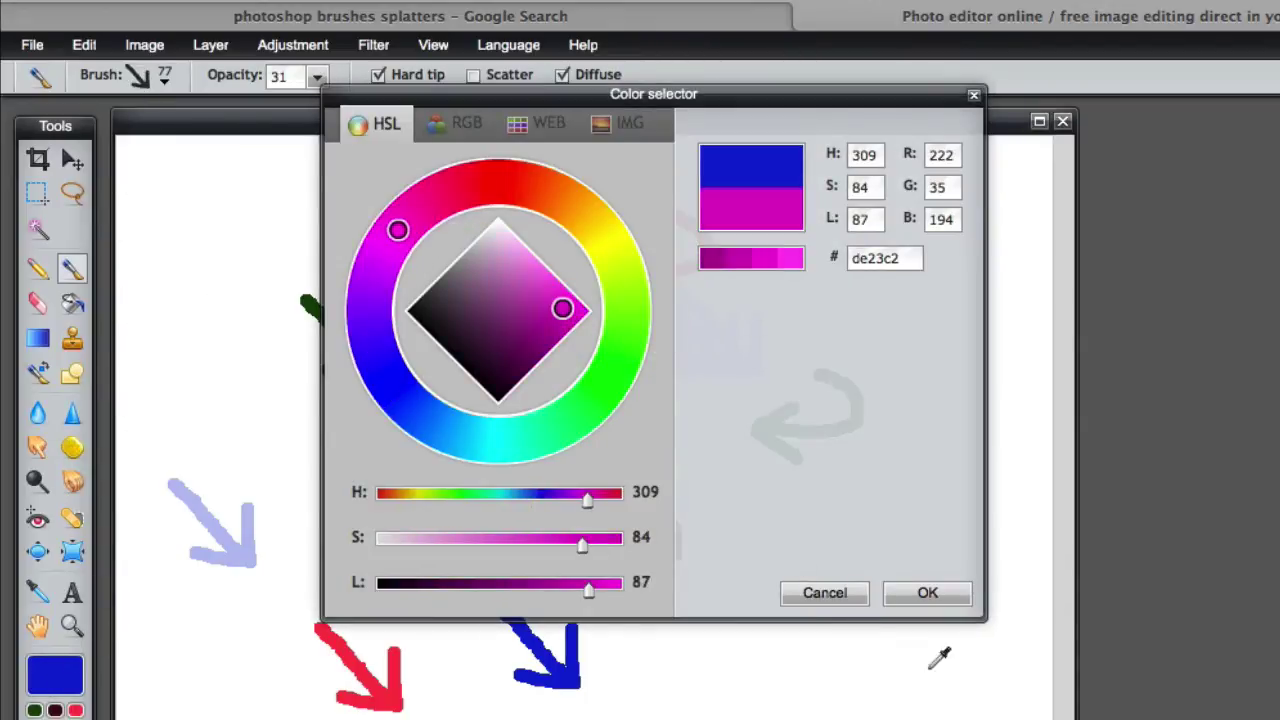
click(926, 595)
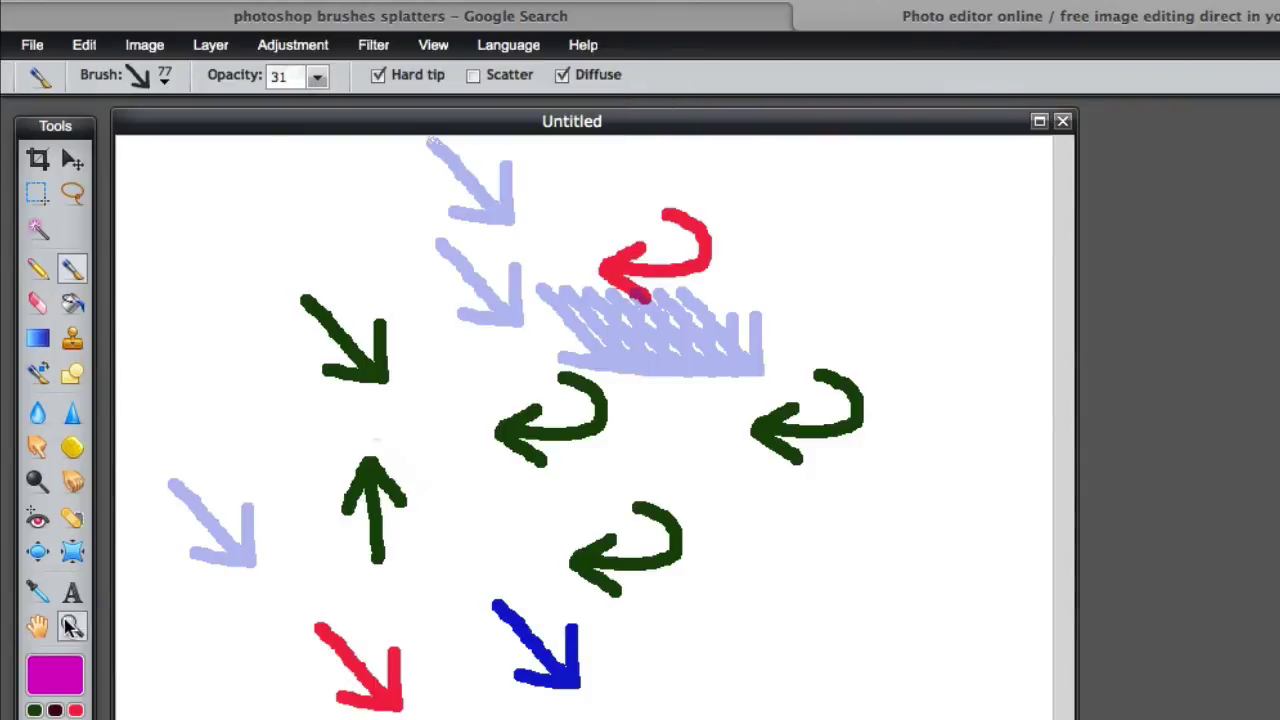
Enlarge the arrow brush to 590 px, stamp a pink band, then select the 20 px soft brush.
click(165, 85)
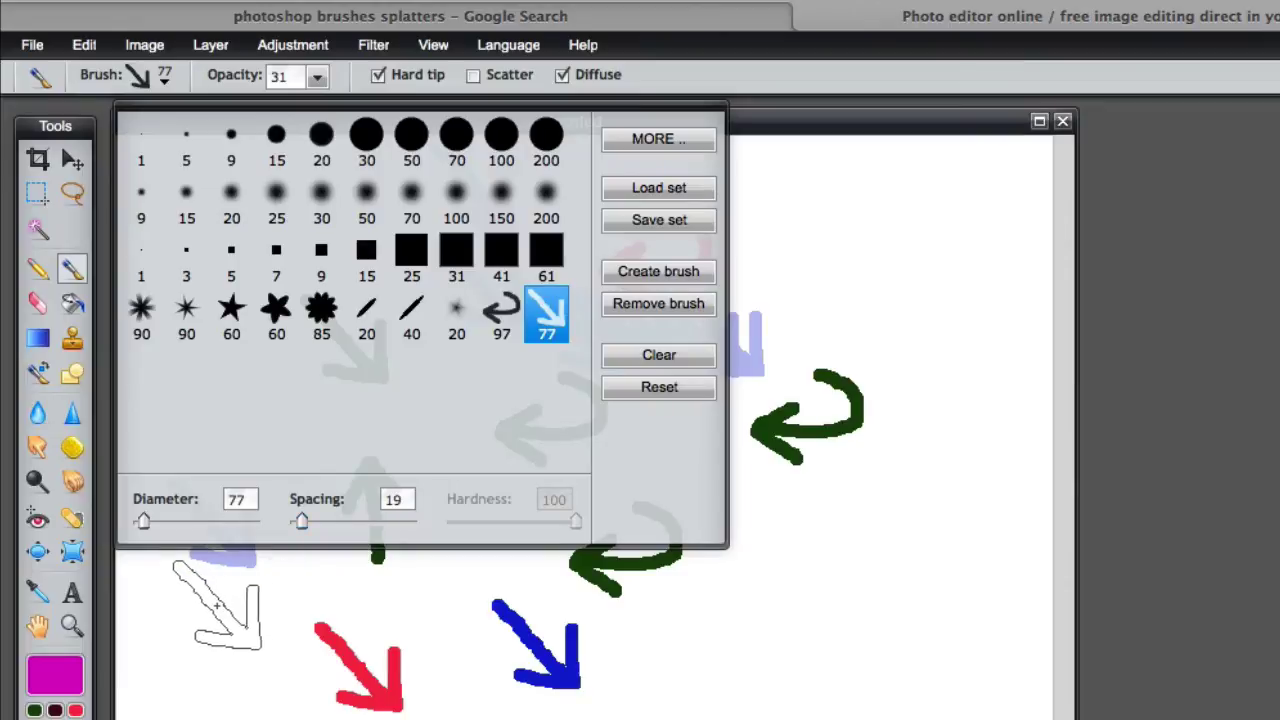
drag(143, 521, 209, 521)
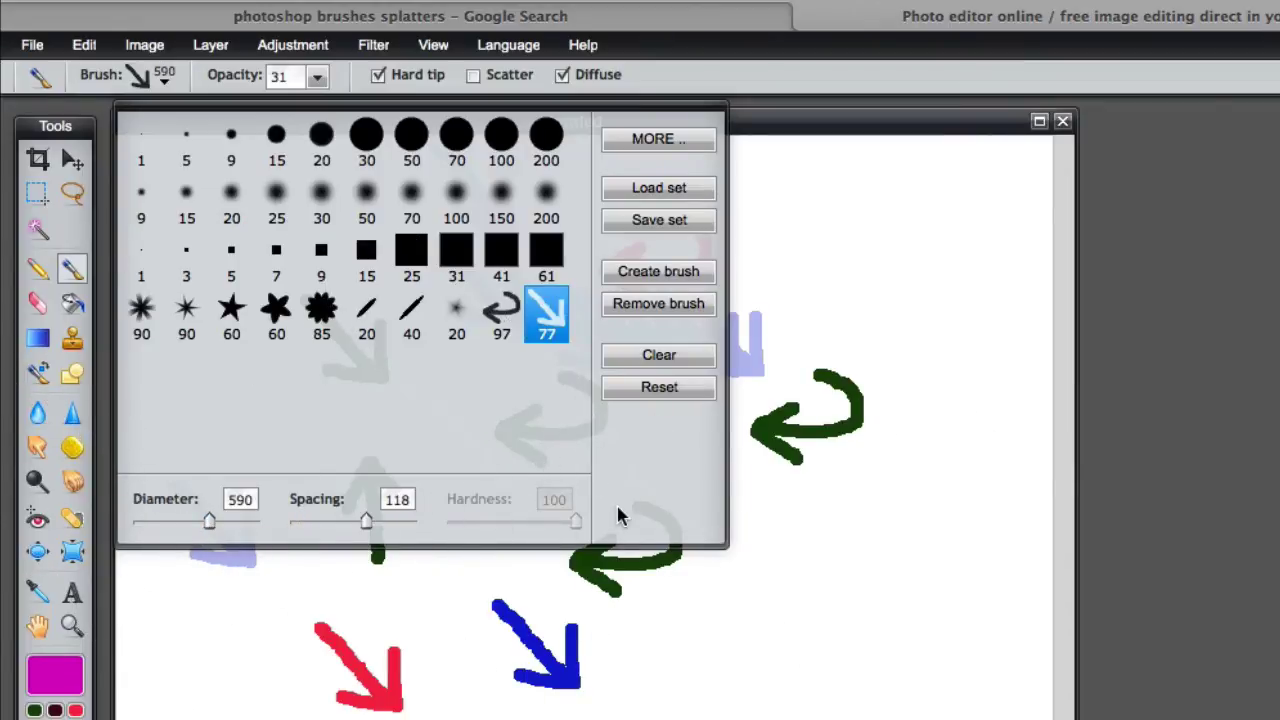
click(832, 120)
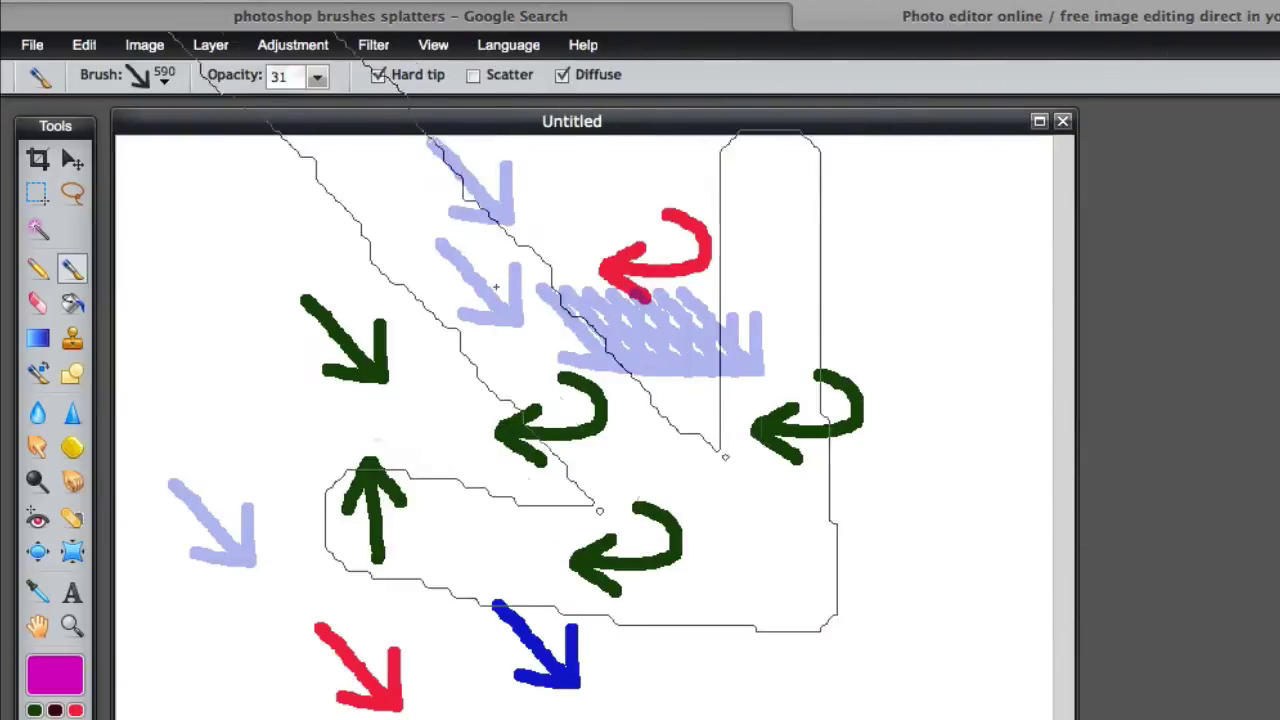
click(585, 477)
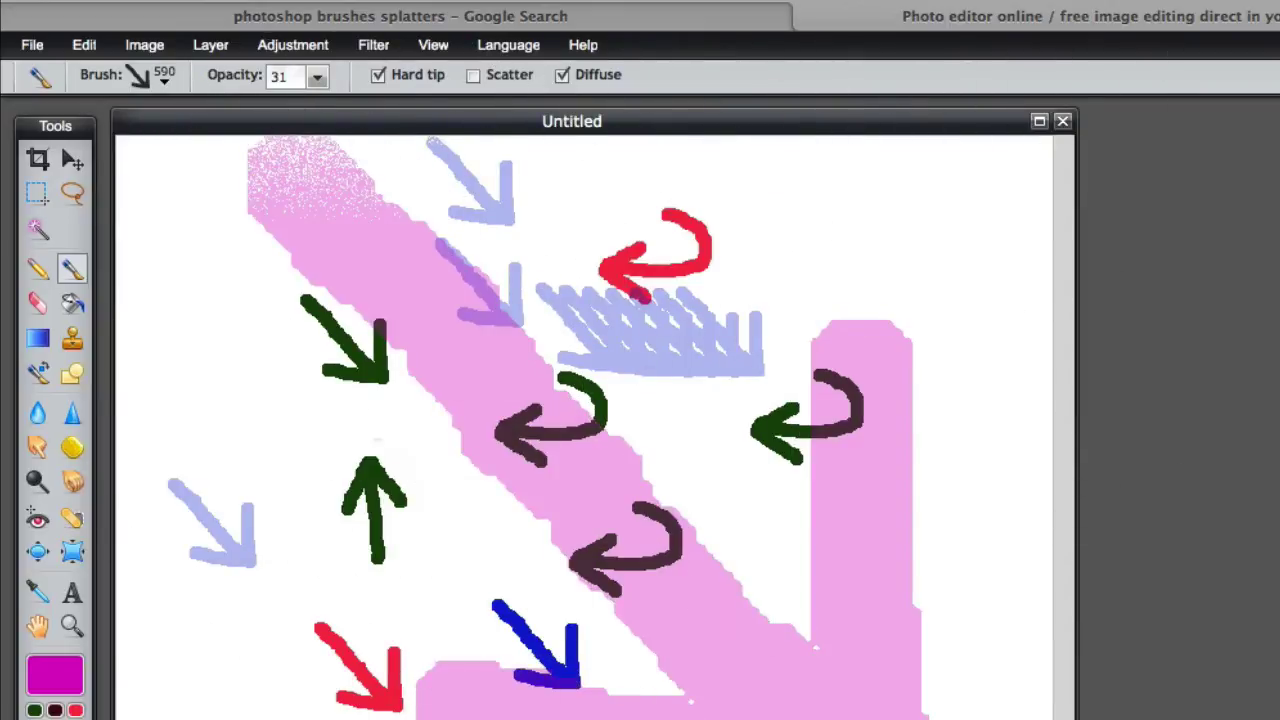
click(150, 74)
click(231, 198)
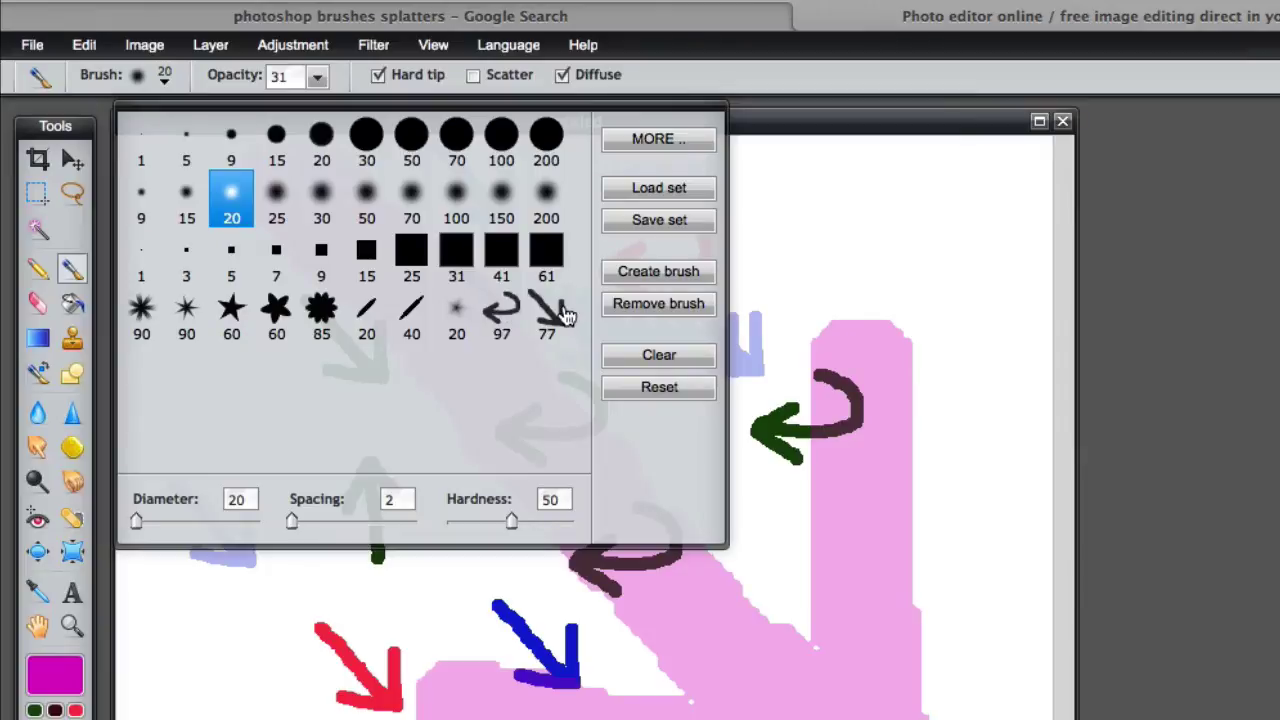
Remove every default brush, leaving only the 97 hooked and 77 diagonal arrow brushes.
click(456, 308)
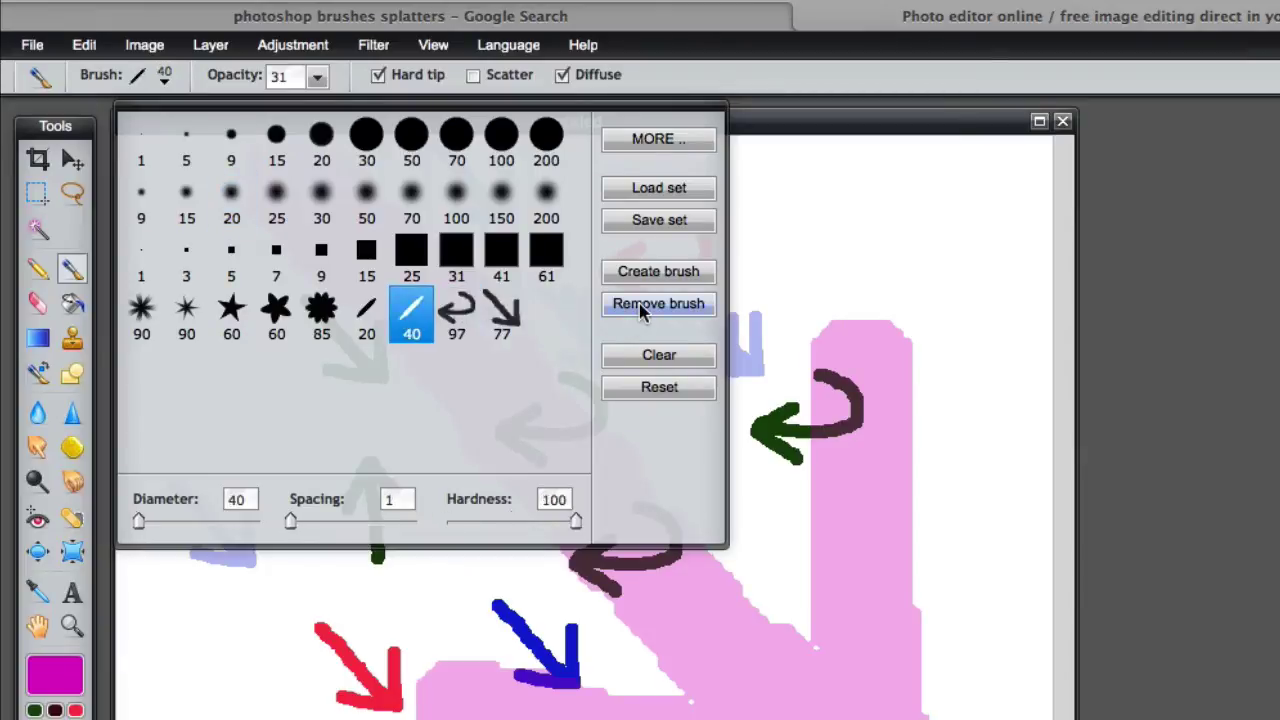
double_click(640, 310)
triple_click(640, 310)
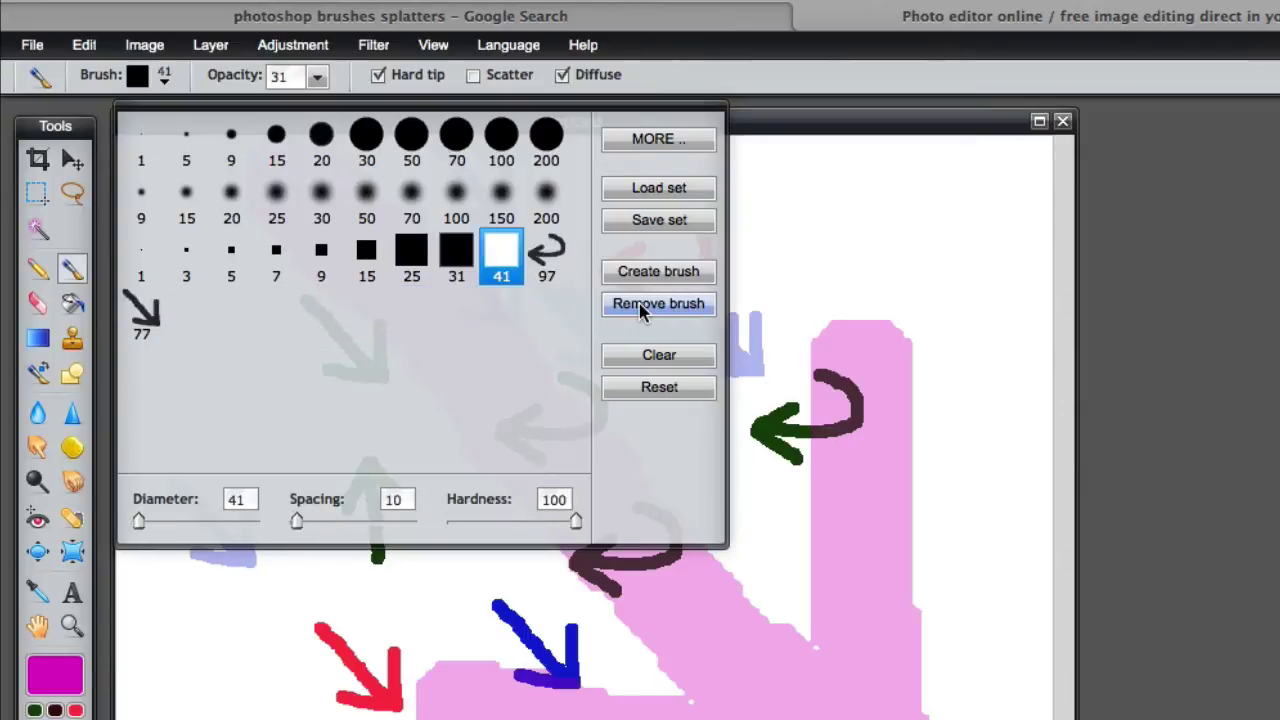
triple_click(641, 310)
double_click(640, 310)
triple_click(640, 310)
double_click(639, 310)
triple_click(640, 310)
double_click(640, 310)
triple_click(640, 310)
triple_click(640, 305)
click(640, 305)
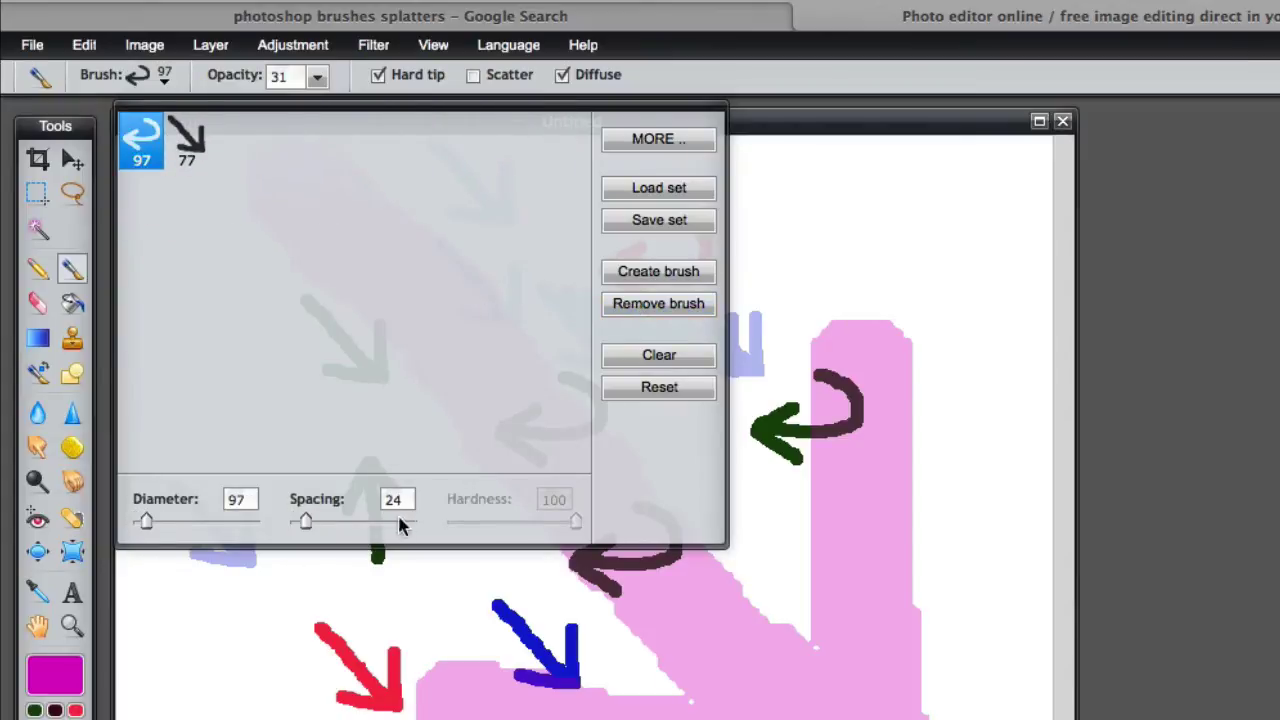
Stamp a pink curved arrow at upper right, then define the up-arrow as a 103 px brush.
click(894, 203)
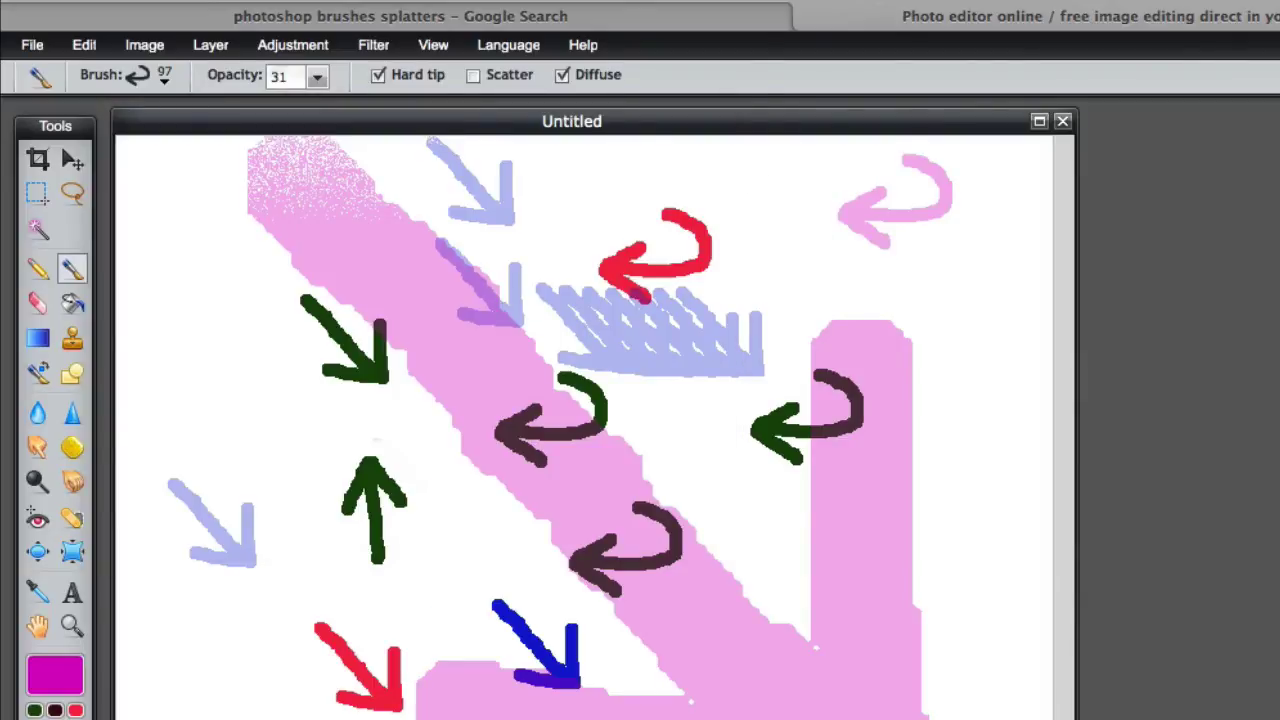
mouse_move(333, 447)
mouse_down()
mouse_move(362, 587)
mouse_move(335, 450)
mouse_up()
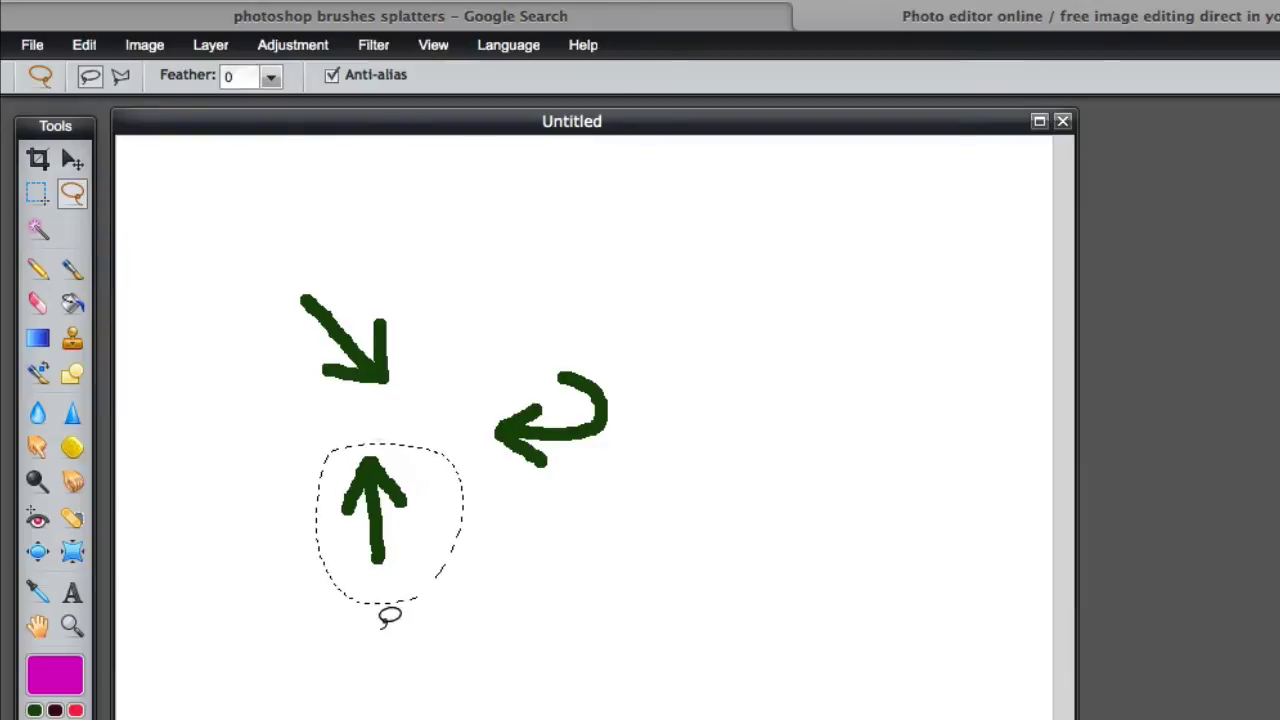
key(ctrl+b)
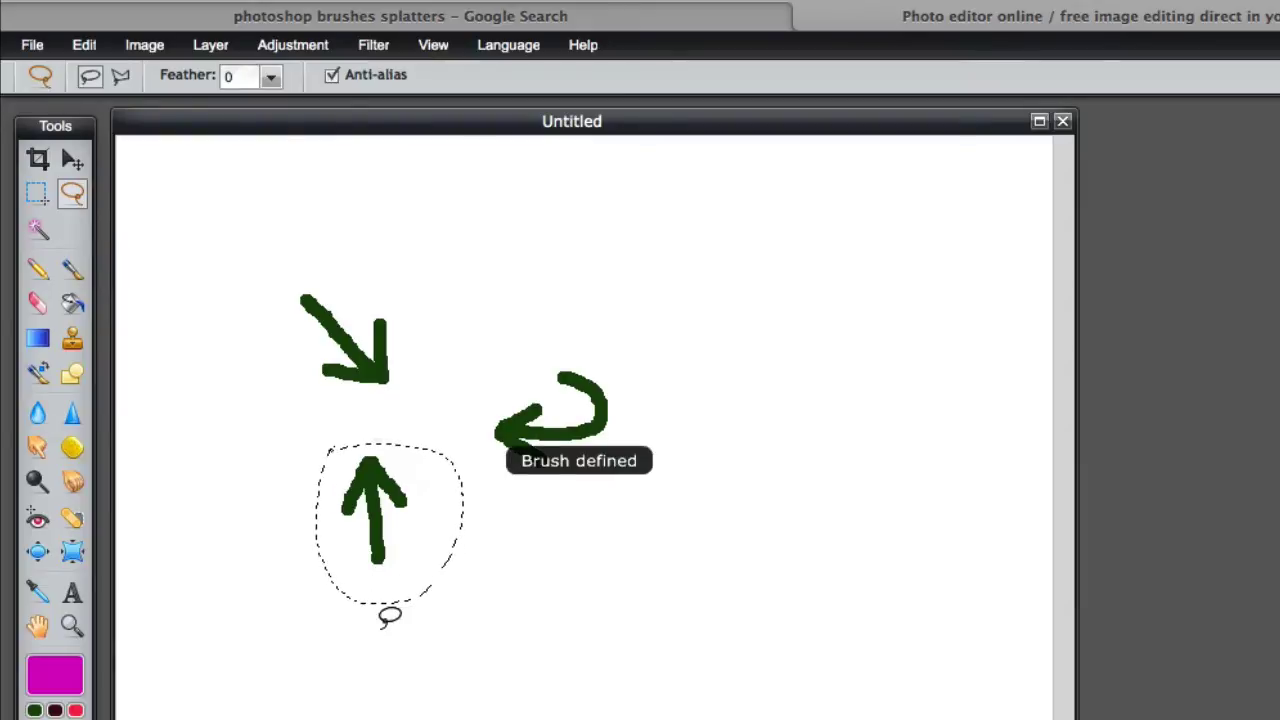
click(72, 270)
click(164, 77)
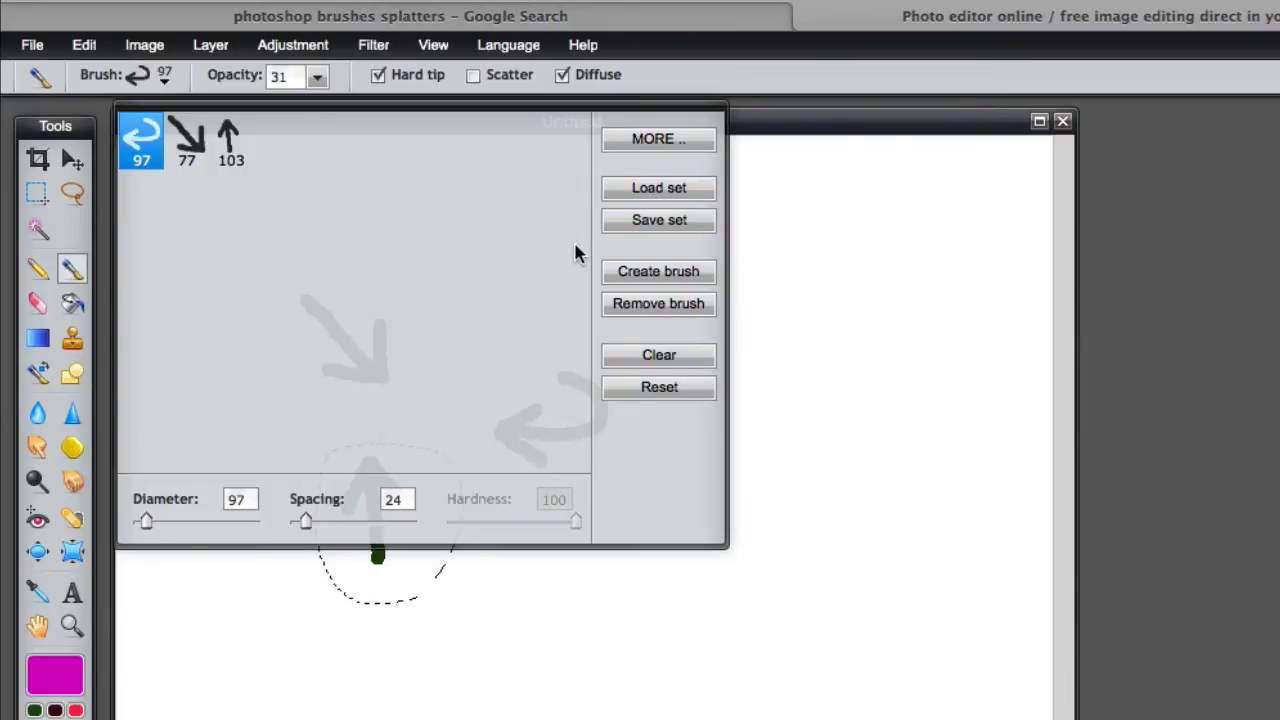
Save the brush set to the Desktop as 'arrow brushes.pbr'.
click(632, 224)
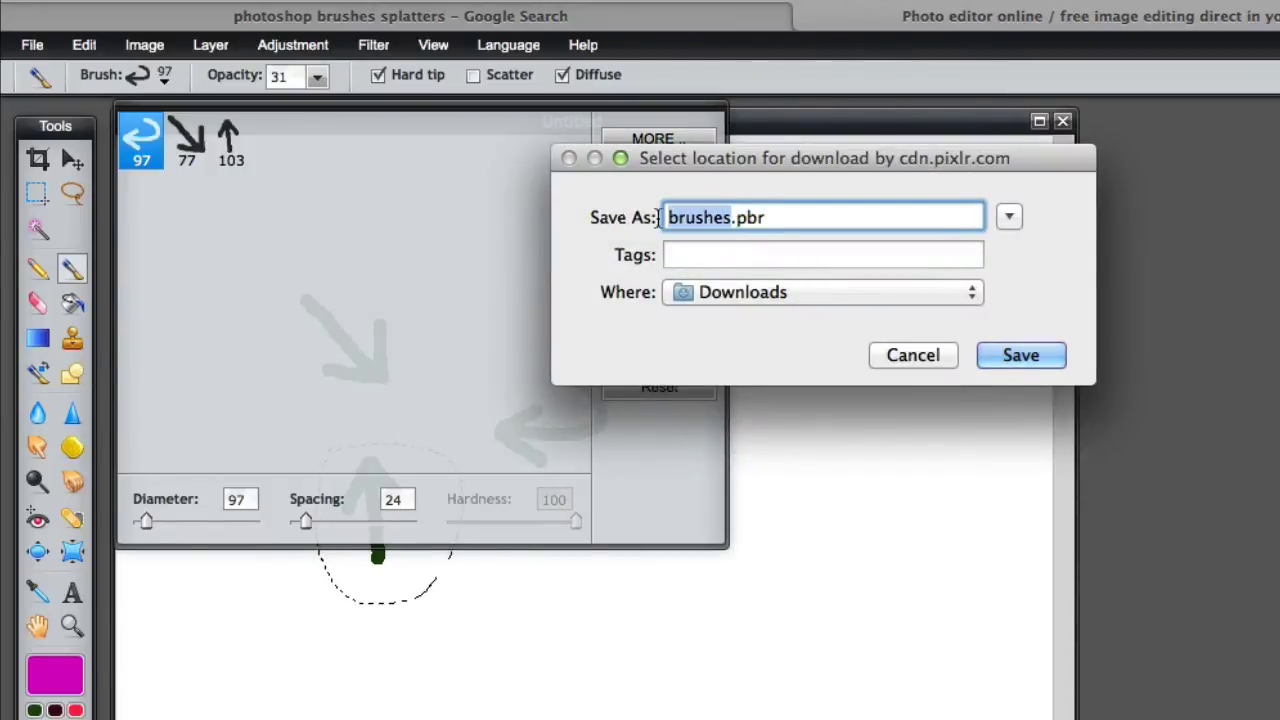
key(Left)
text(arrow)
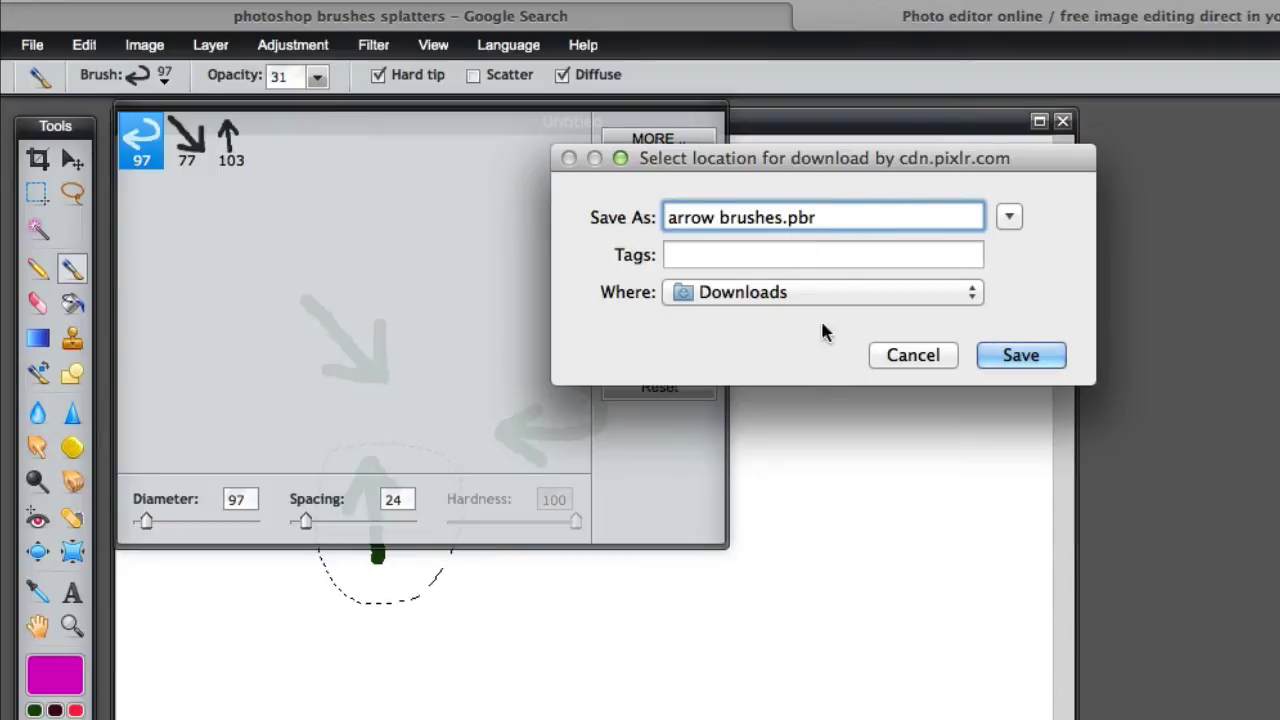
click(975, 300)
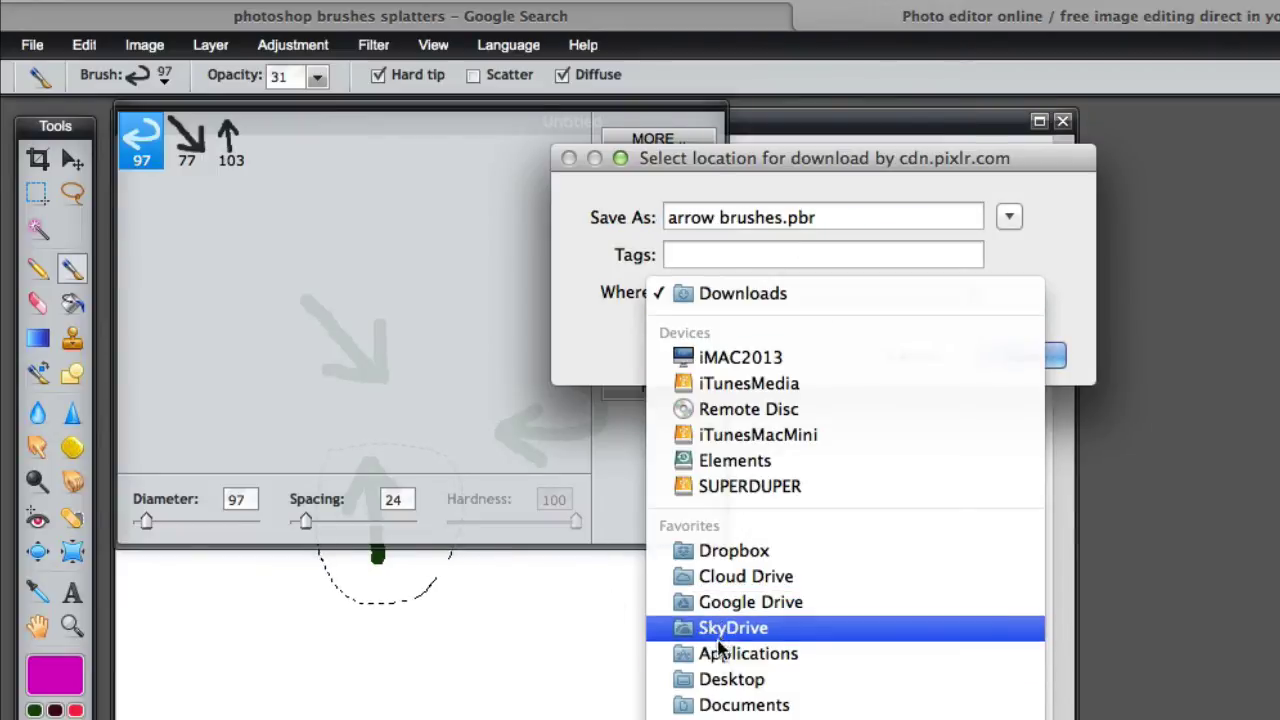
click(727, 680)
click(1005, 355)
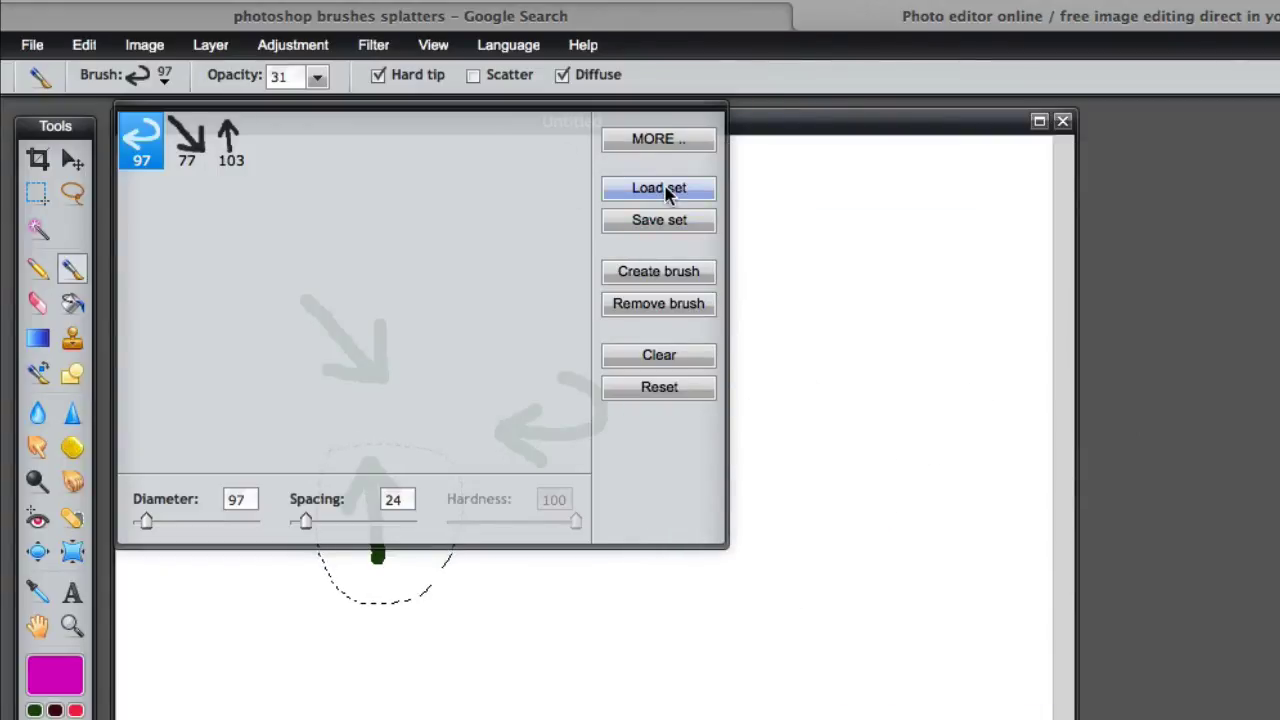
Reset the brushes to defaults, then load arrow brushes.pbr from the Desktop.
click(630, 390)
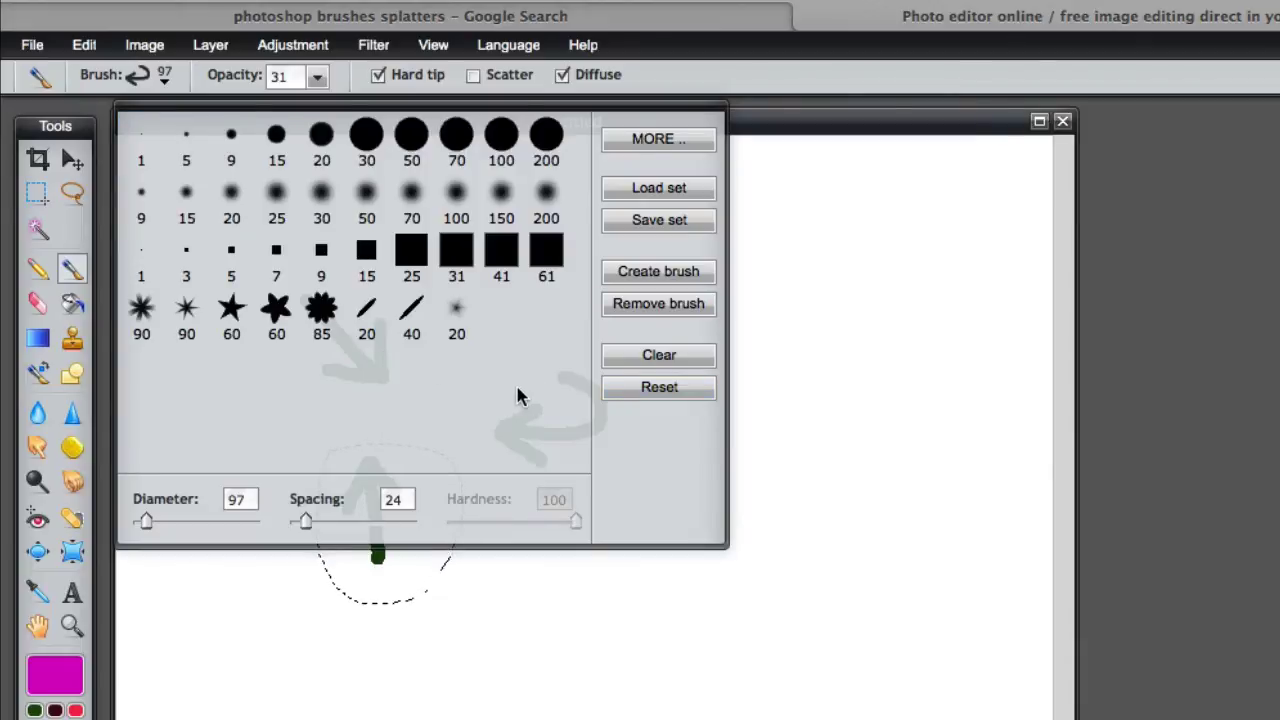
click(659, 189)
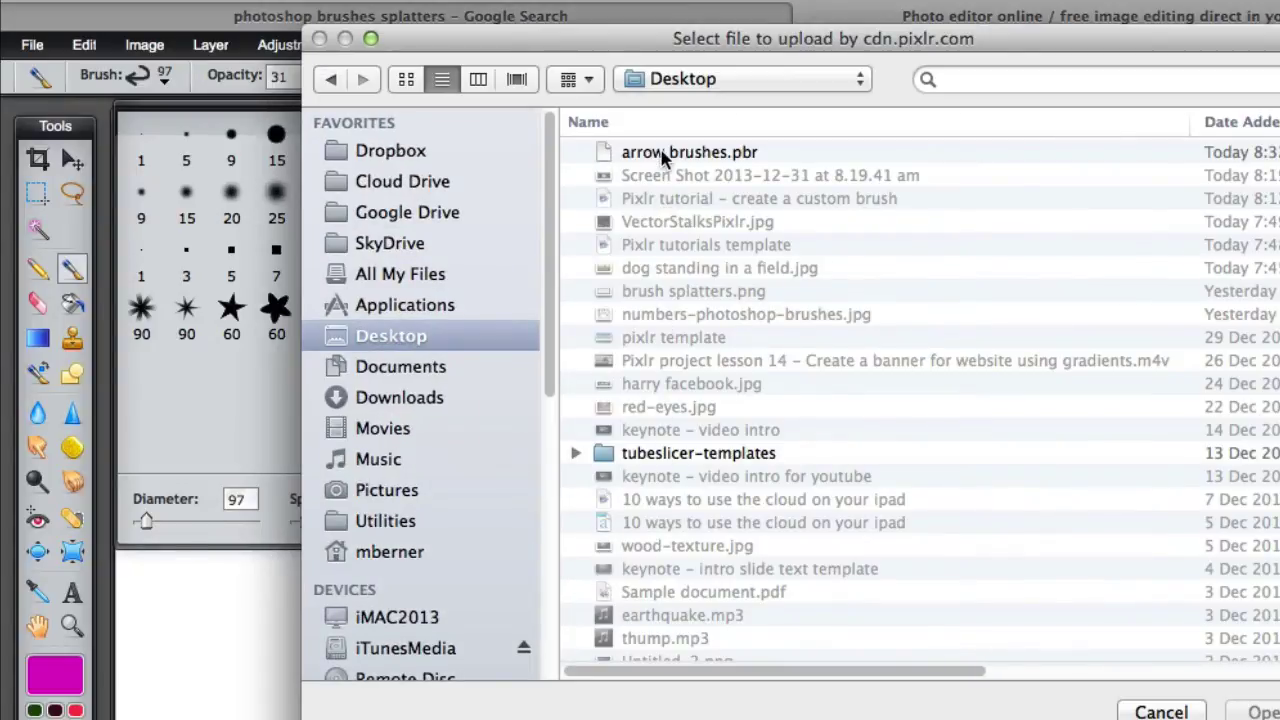
click(662, 155)
click(1262, 712)
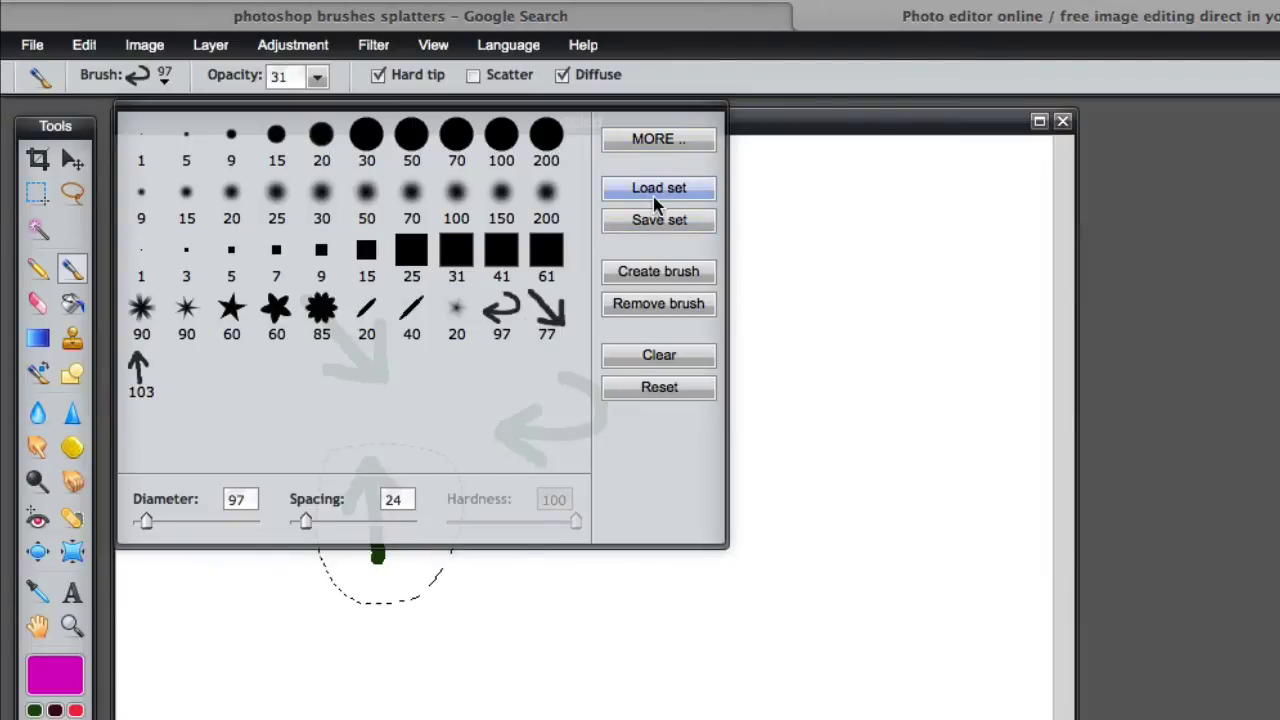
Load Numbers brushes.pbr from the Downloads folder into the brush palette.
click(654, 197)
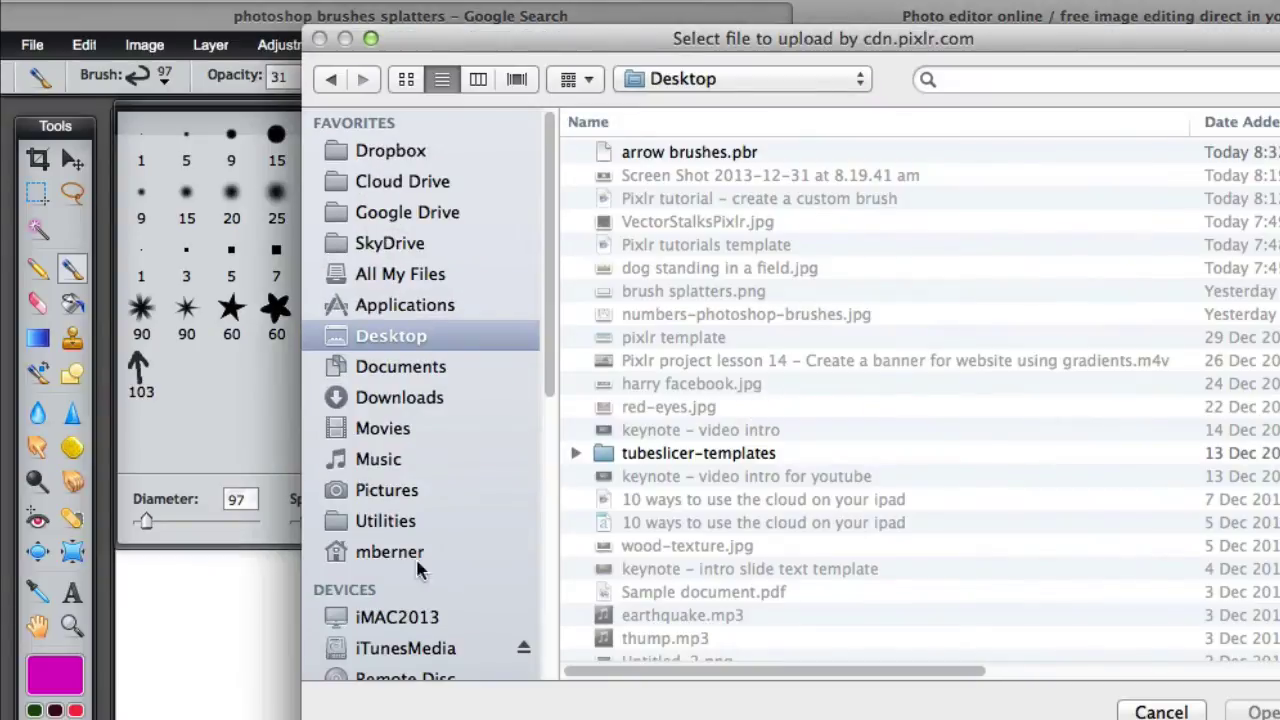
click(400, 399)
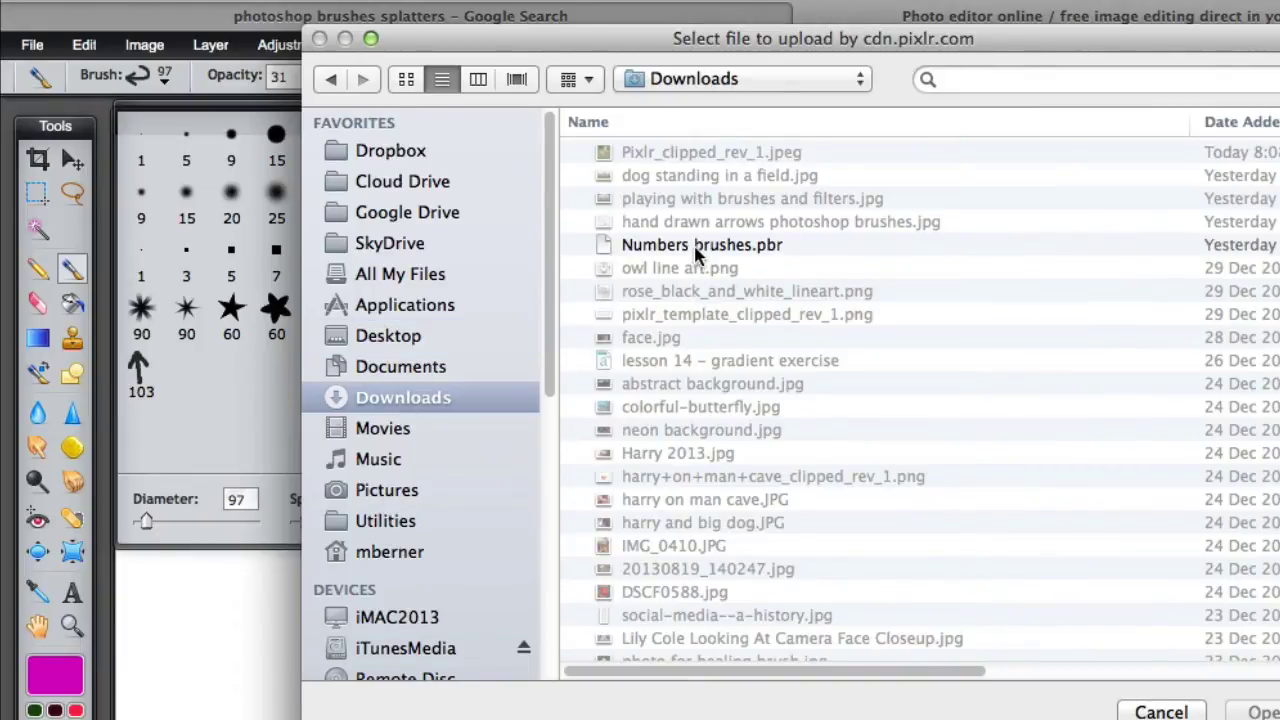
click(692, 250)
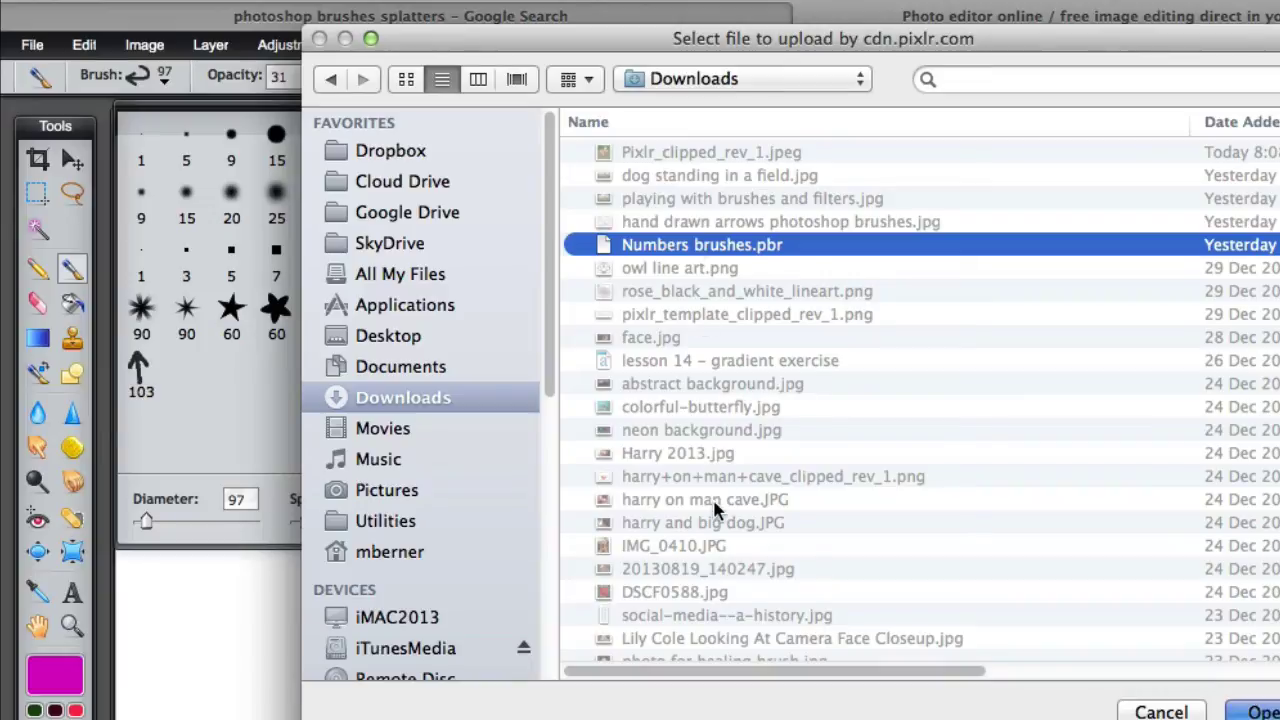
click(1250, 712)
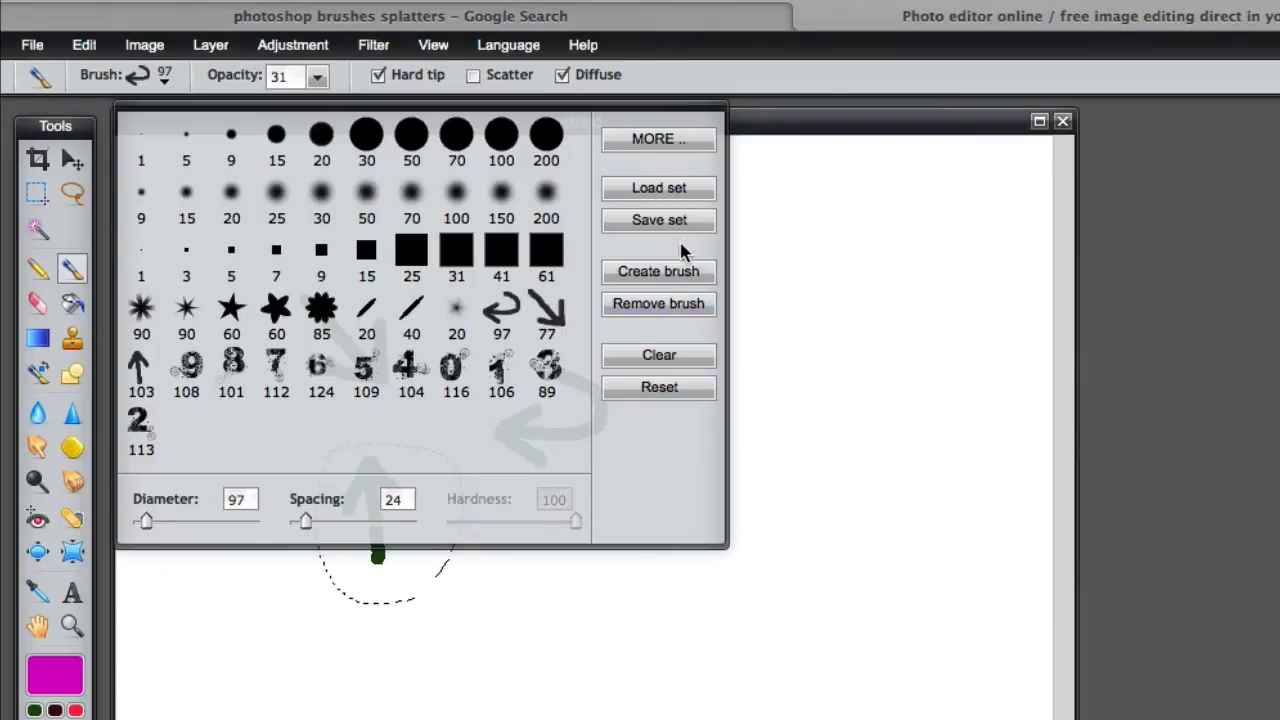
Pick the splatter 5 brush, deselect all, and stamp a faint pink 5 low on the canvas.
click(360, 377)
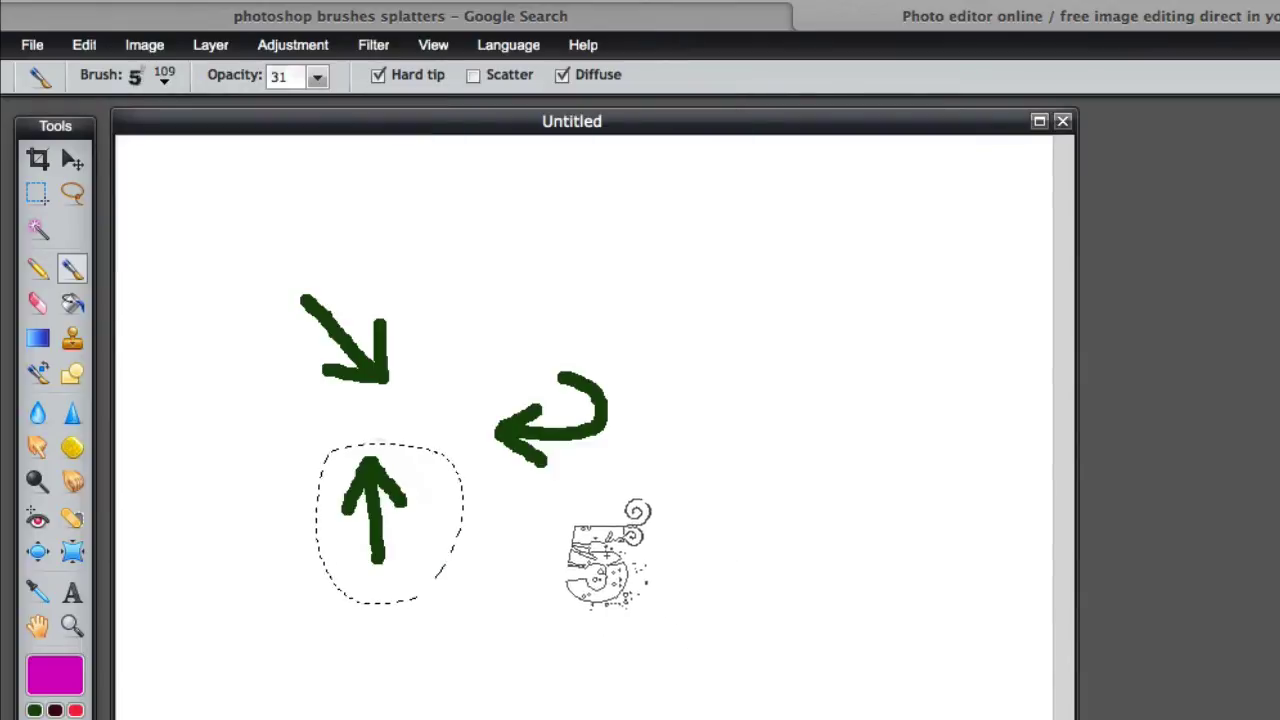
key(alt)
key(ctrl+d)
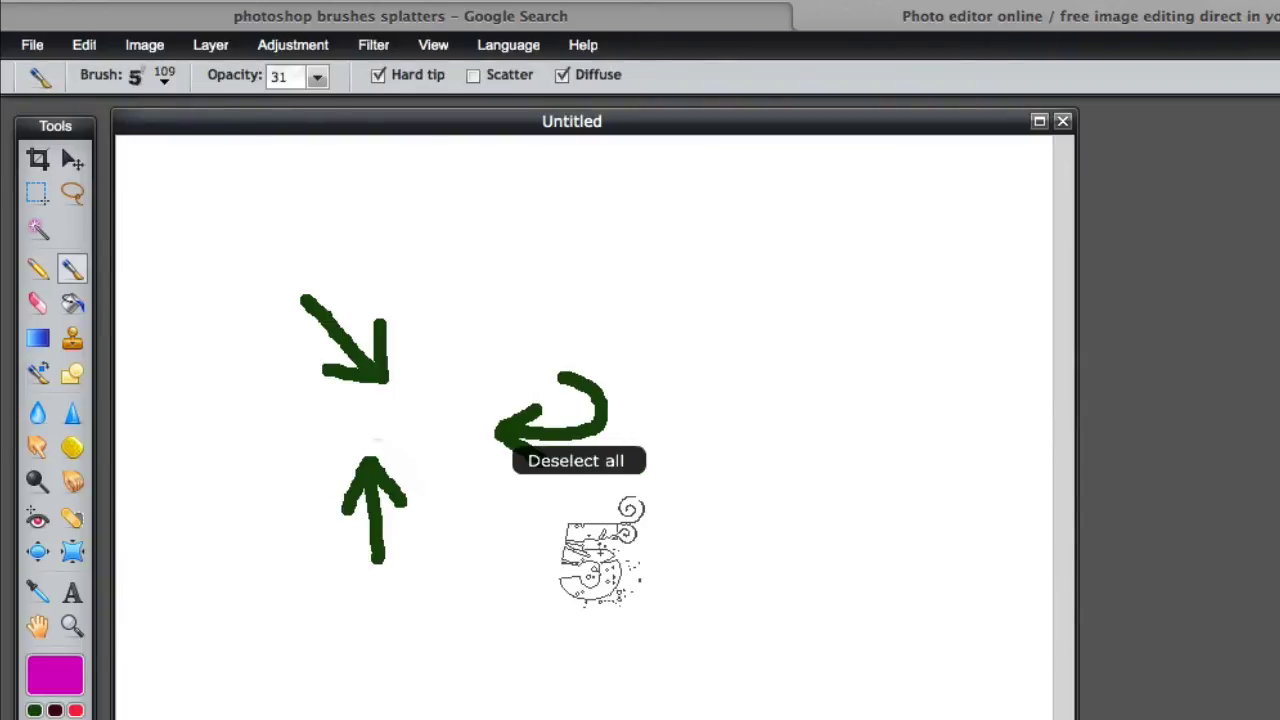
click(617, 572)
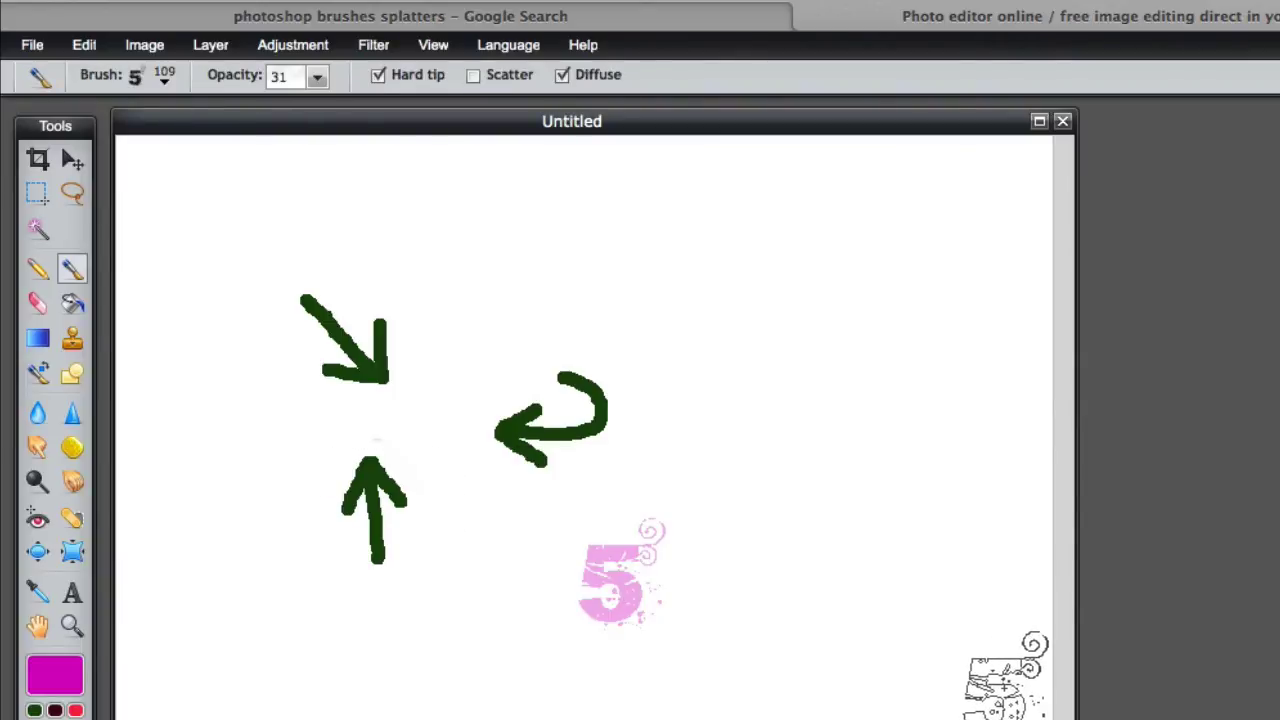
With red at 100 opacity and Diffuse off, stamp a solid red 5 near the top right.
click(77, 709)
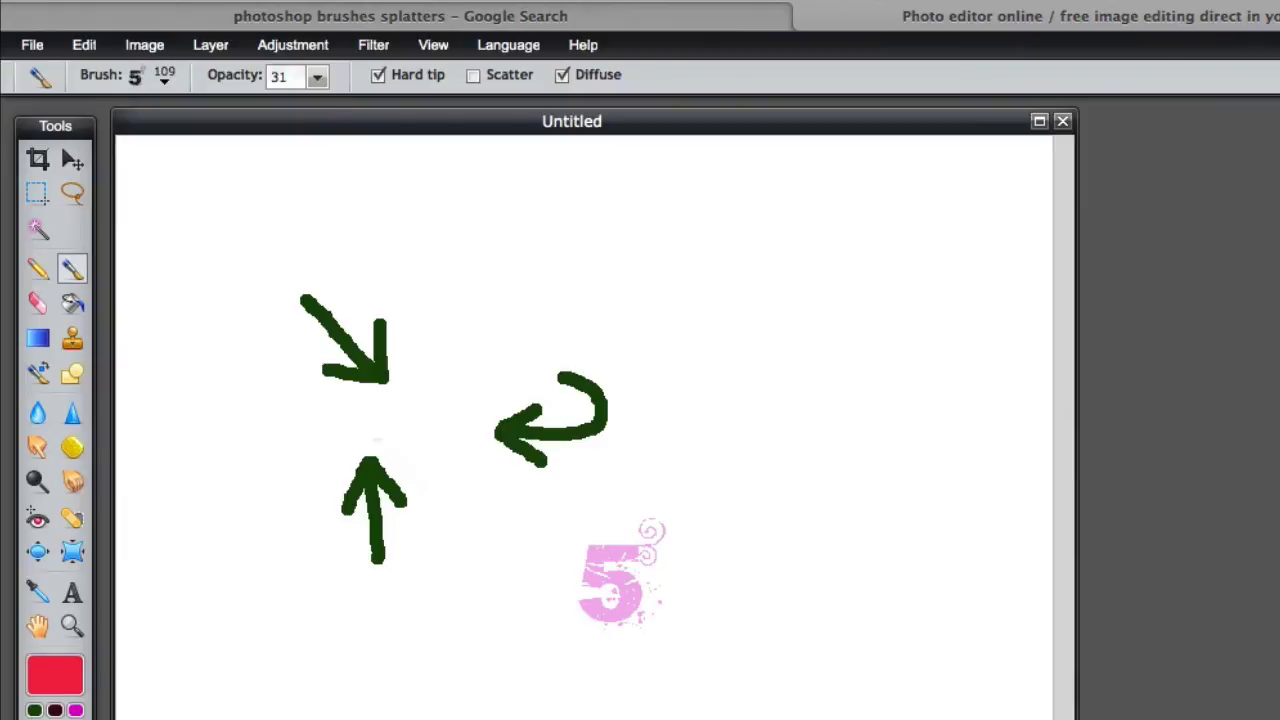
click(318, 80)
drag(263, 105, 360, 134)
click(583, 82)
click(768, 245)
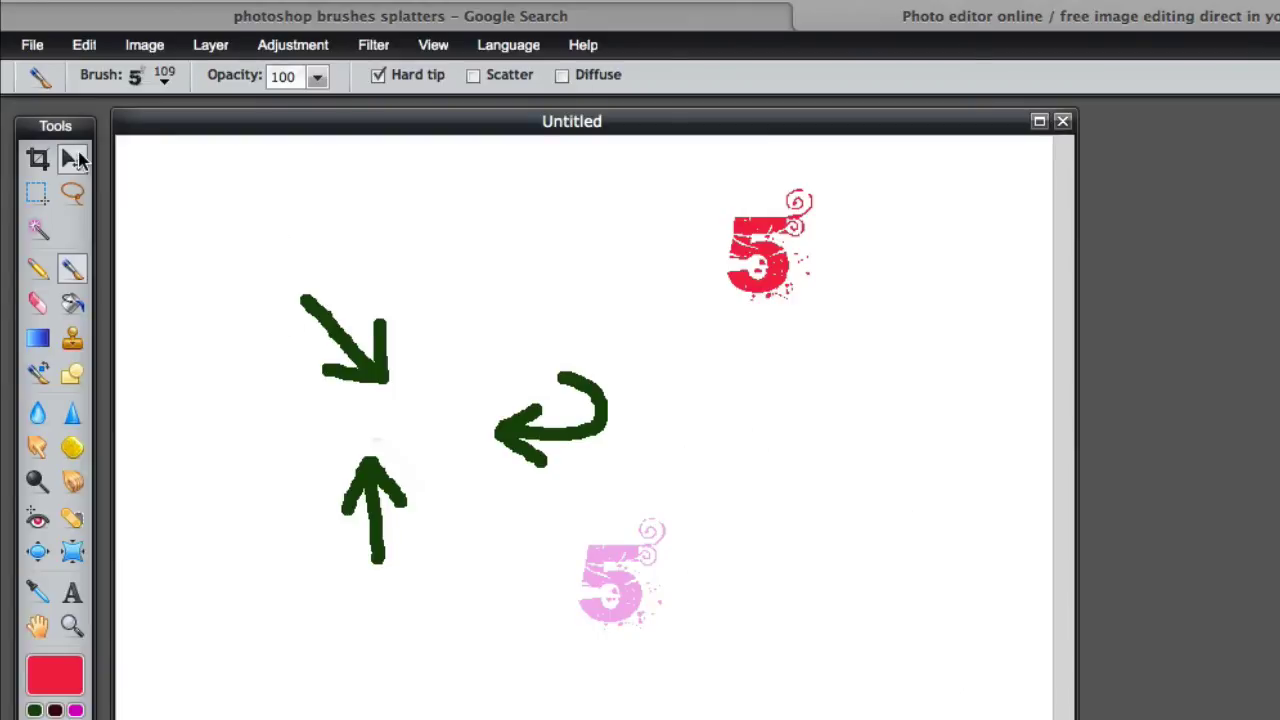
Switch back to soft round brush 20 and start opening the numbers image from a URL.
click(163, 81)
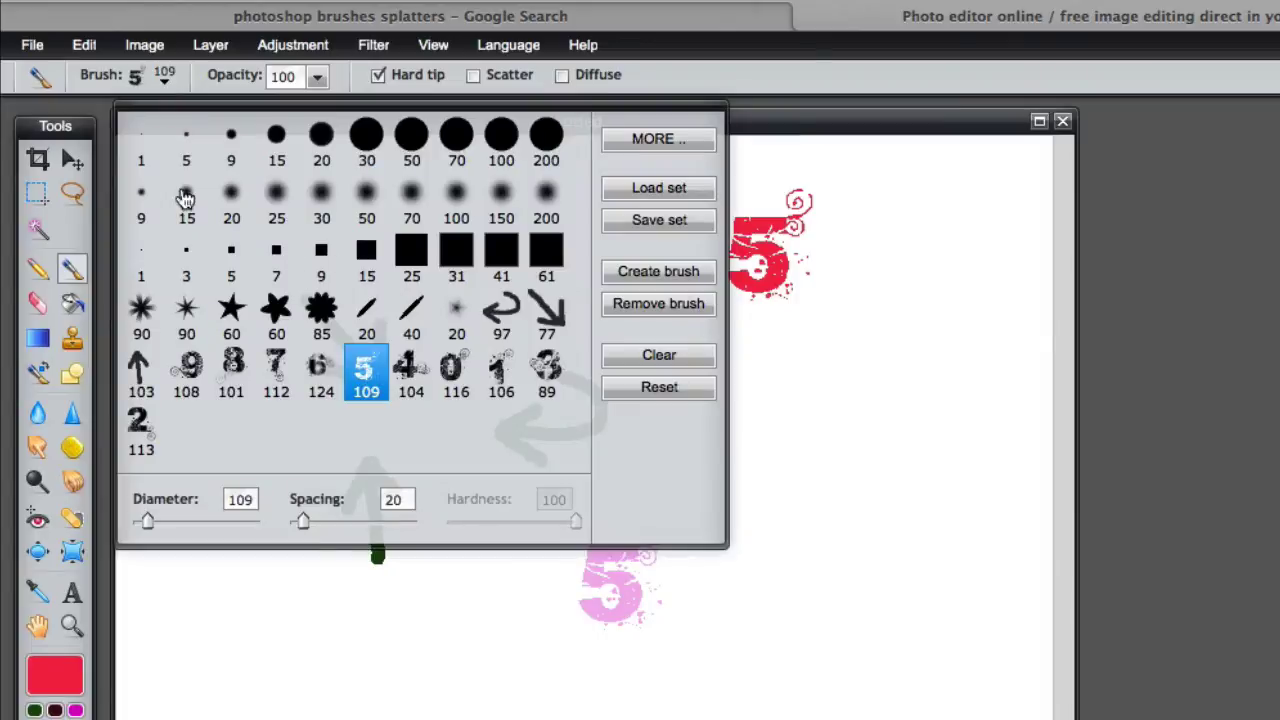
click(232, 198)
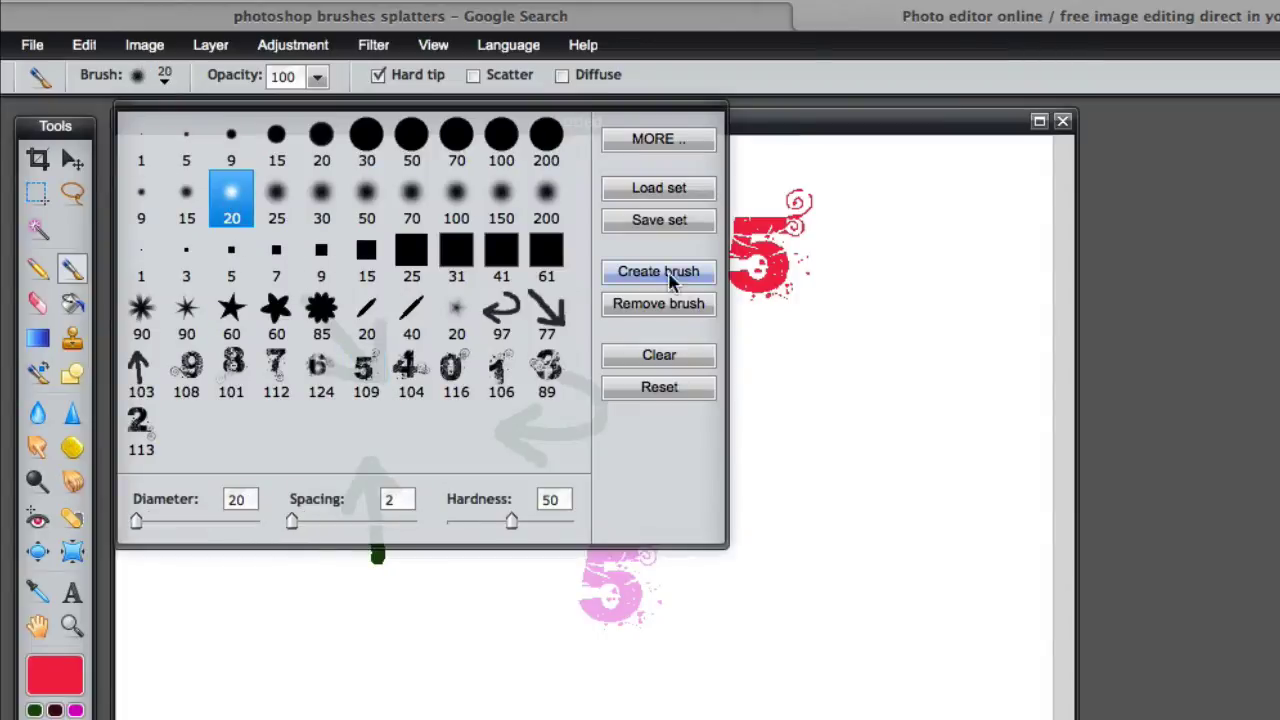
click(972, 62)
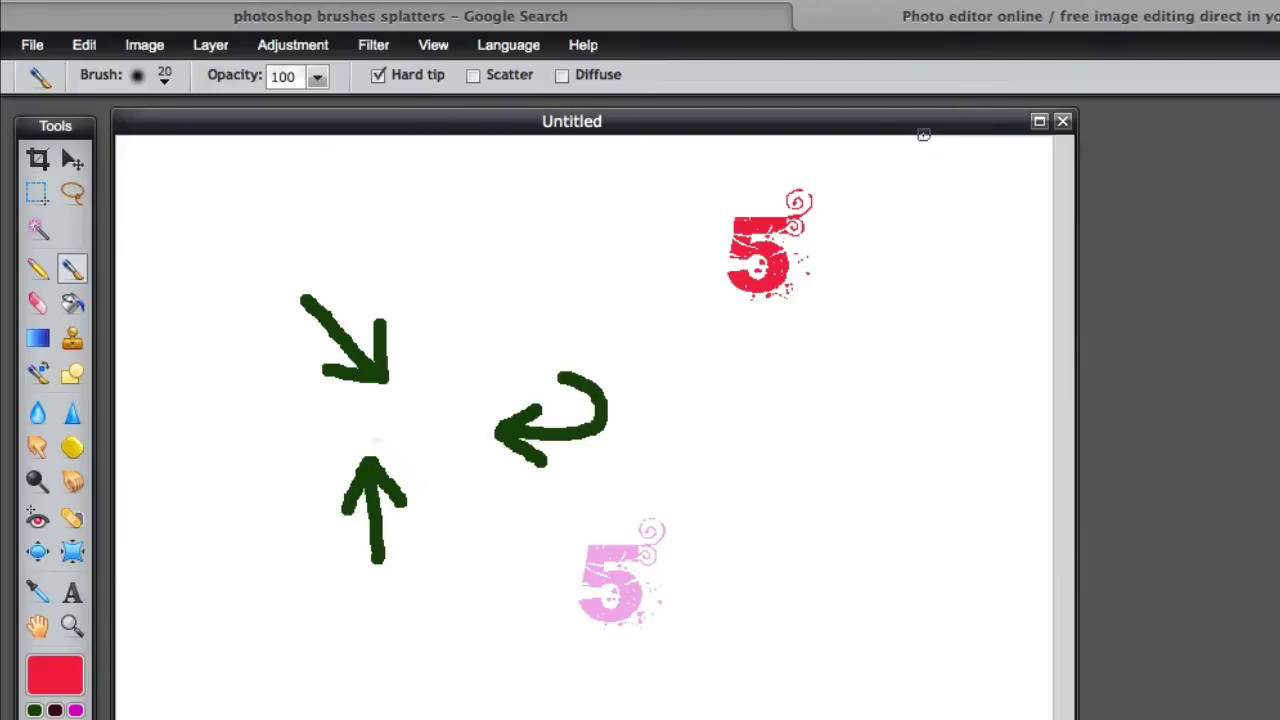
click(32, 45)
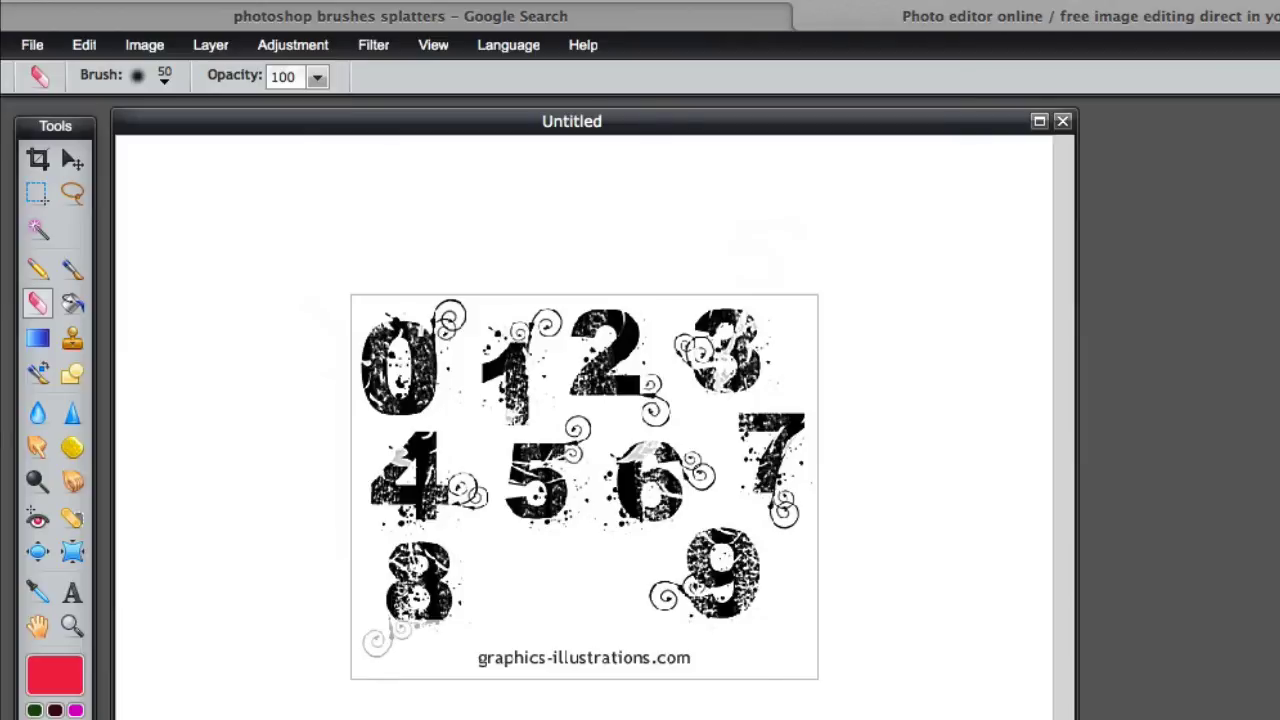
Browse the splatter brush image results and preview the Glossy Blood Splatter sheet.
click(164, 22)
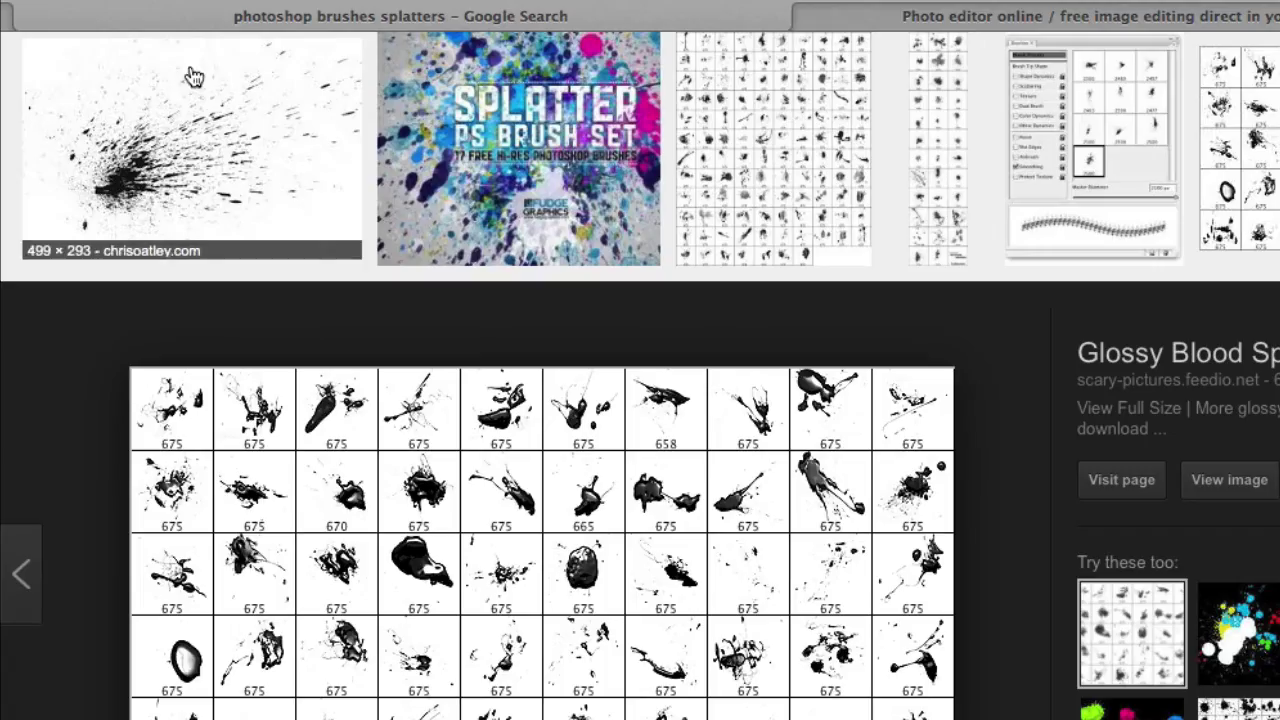
scroll(590, 283, up, 1)
scroll(590, 283, up, 6)
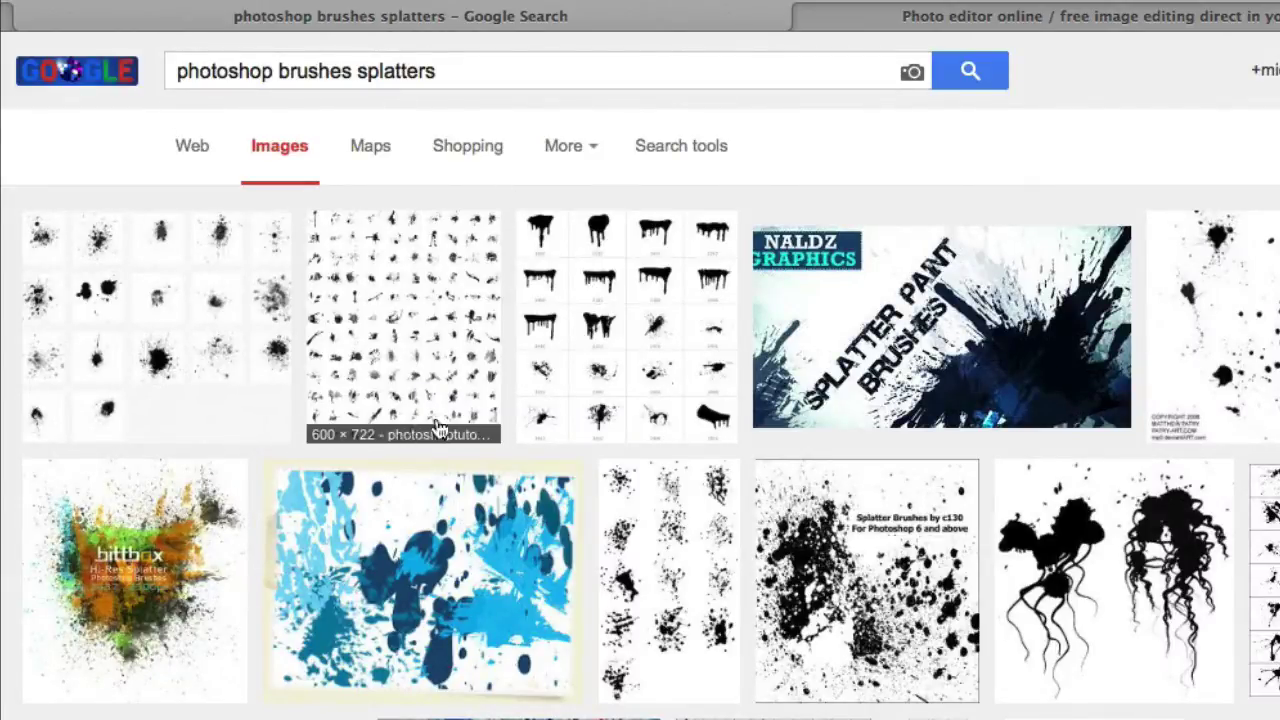
scroll(565, 362, down, 1)
scroll(565, 362, down, 2)
scroll(555, 364, down, 1)
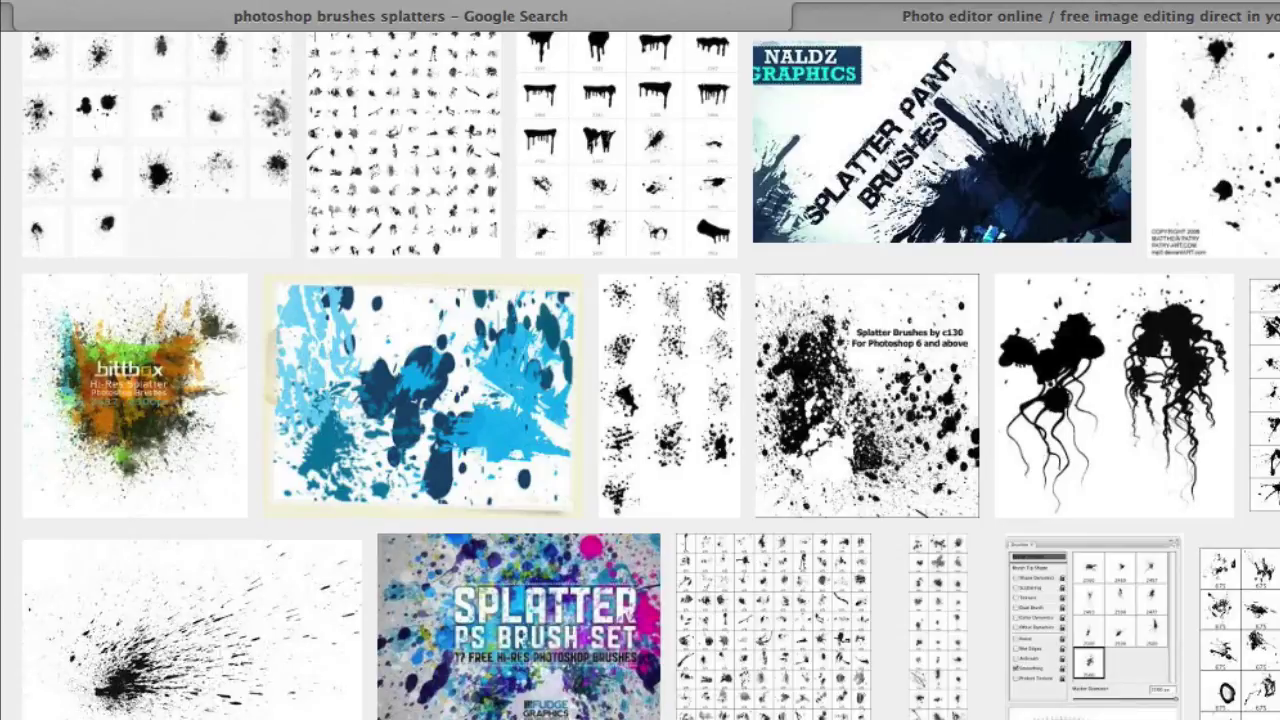
click(984, 470)
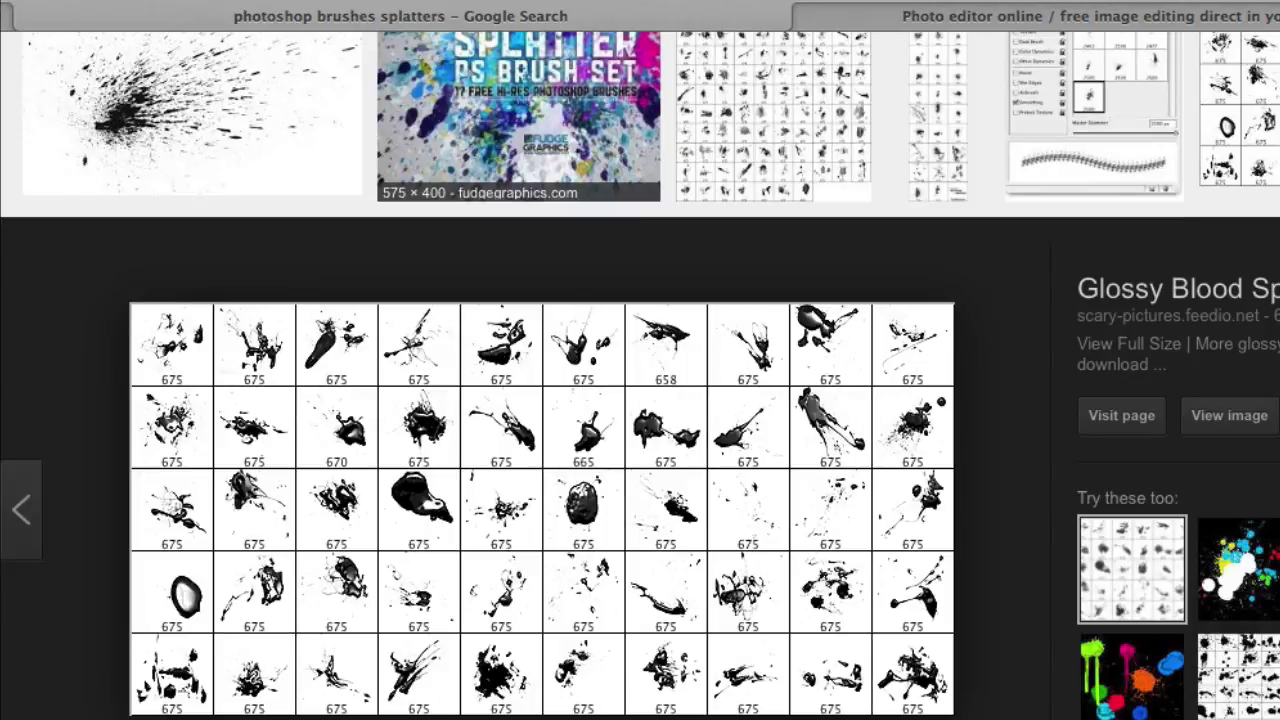
Search Google Images for 'photoshop brushes'.
text(photoshop brushes)
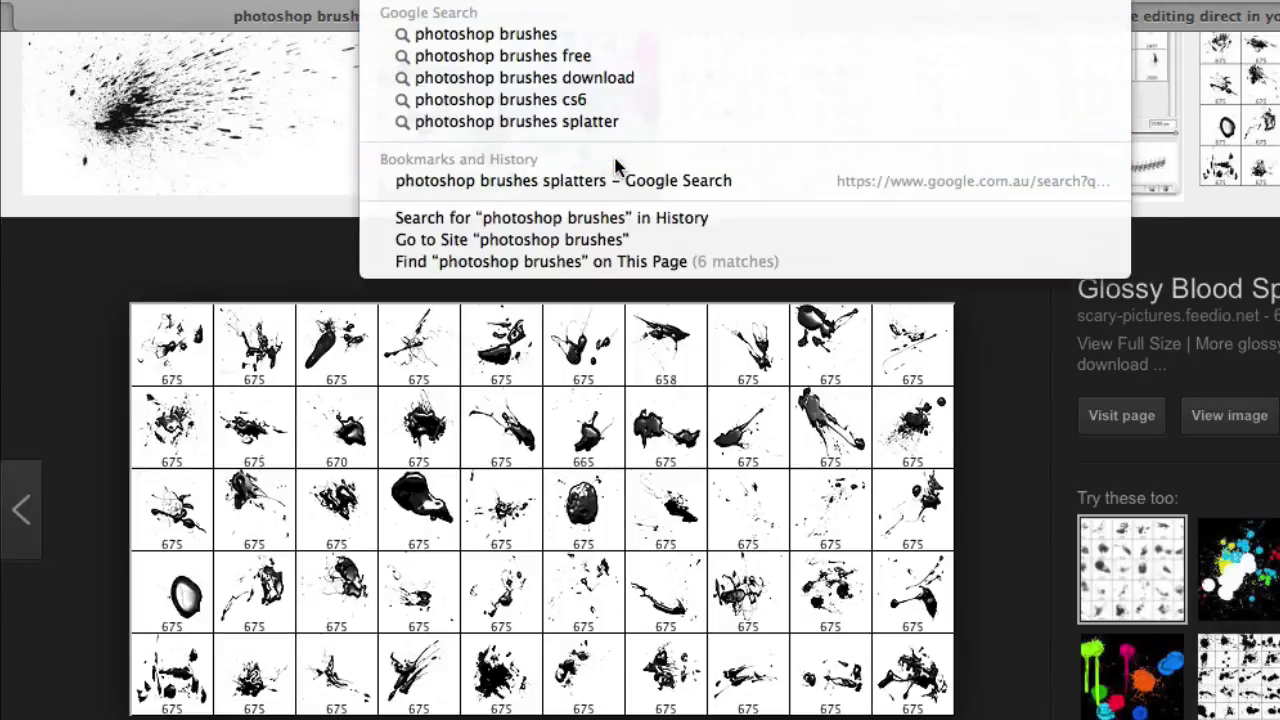
click(535, 380)
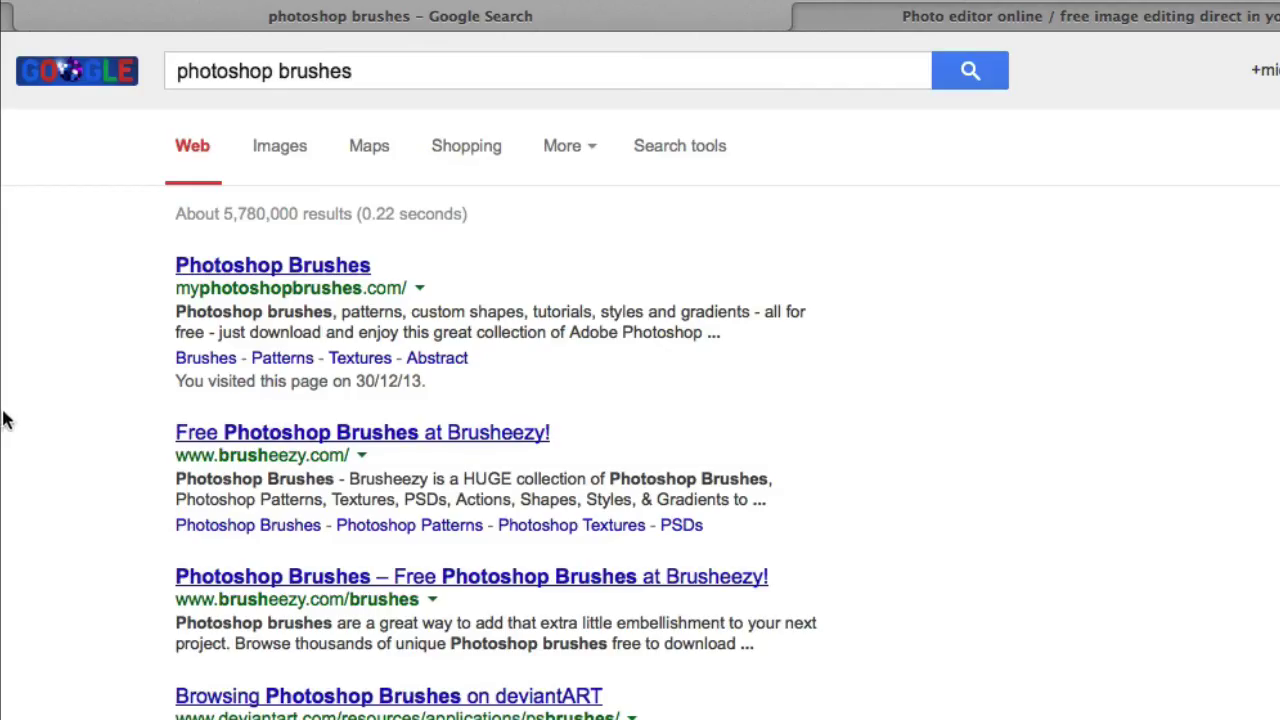
click(278, 148)
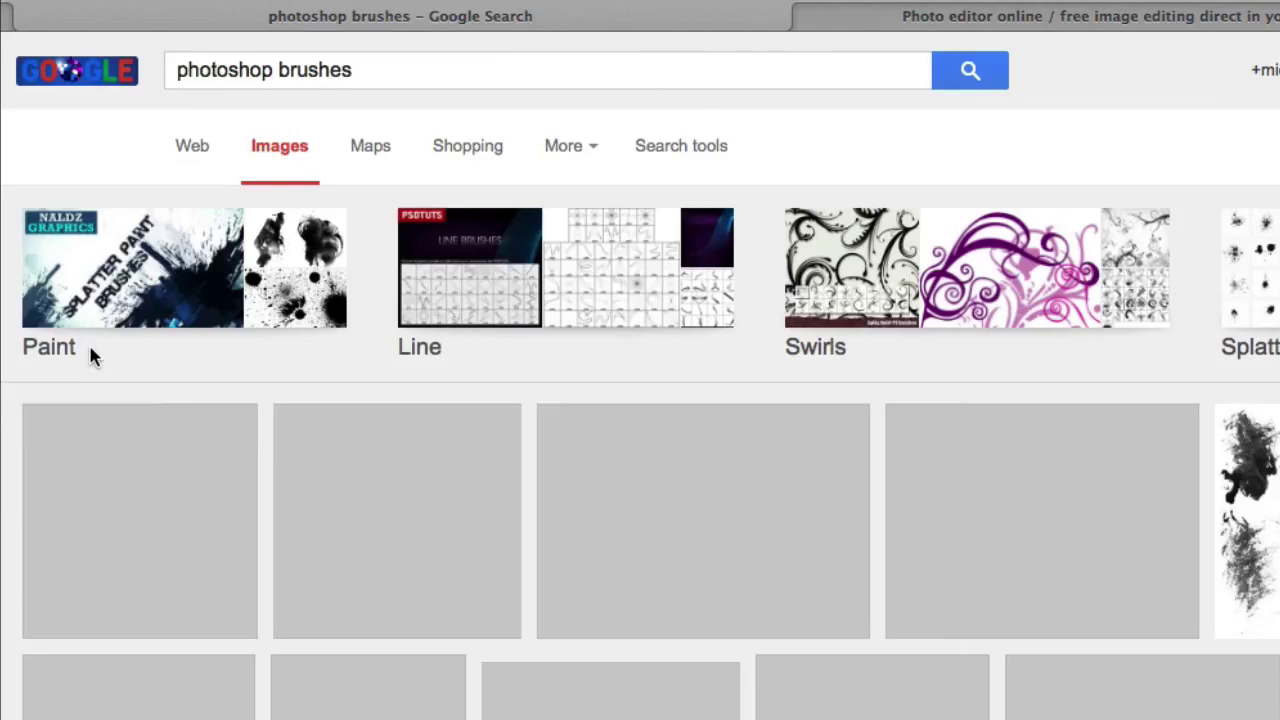
Scroll the image results and preview the LUCKY doodle brush sheet.
scroll(615, 420, down, 3)
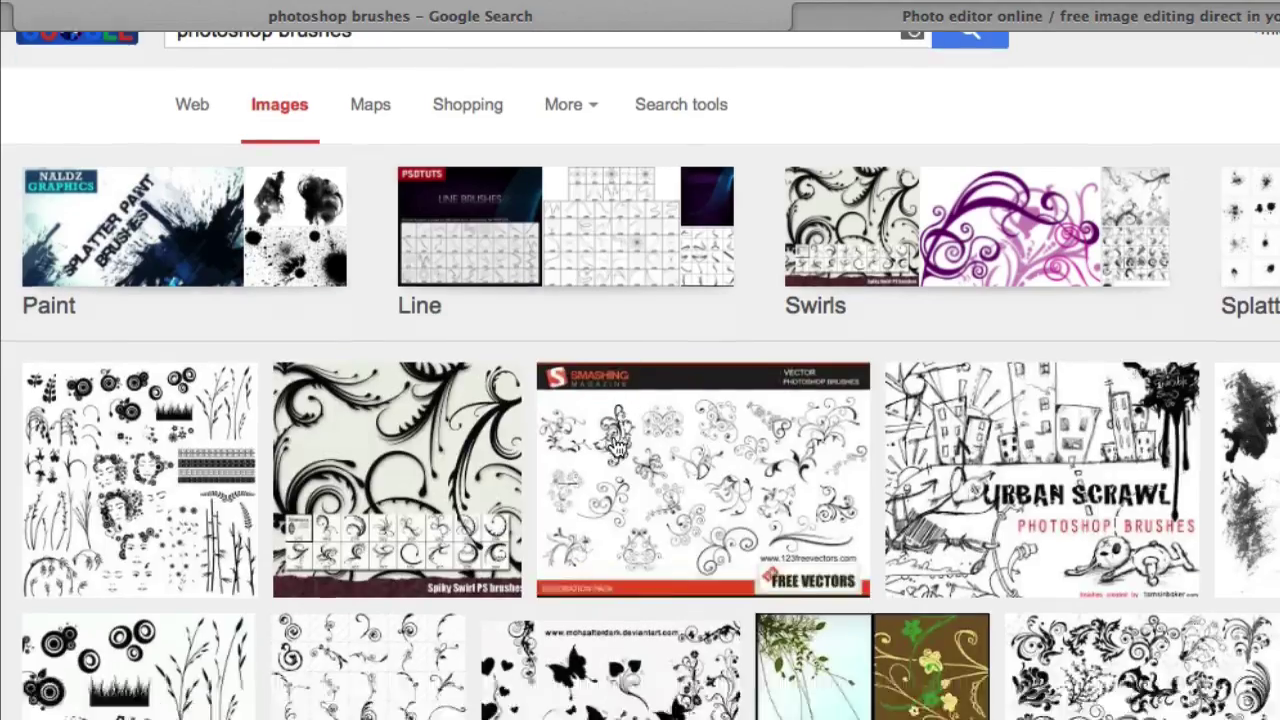
scroll(615, 447, down, 3)
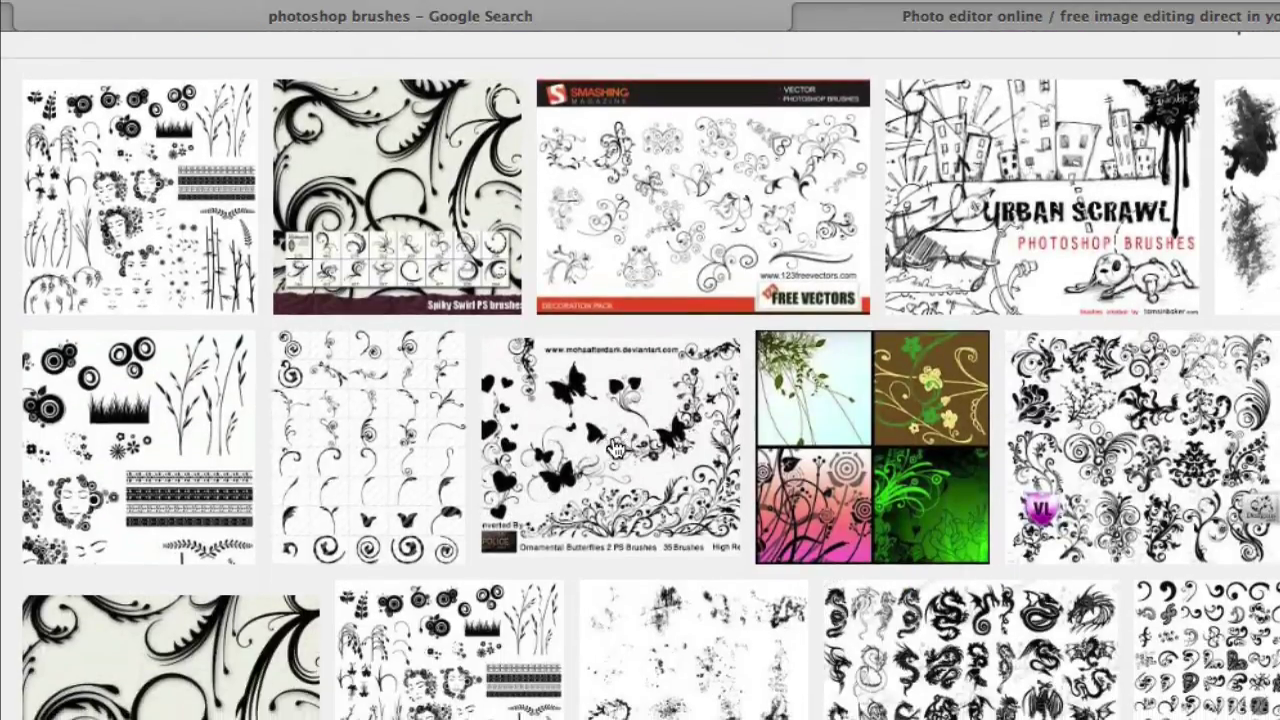
scroll(615, 448, down, 3)
scroll(615, 449, down, 1)
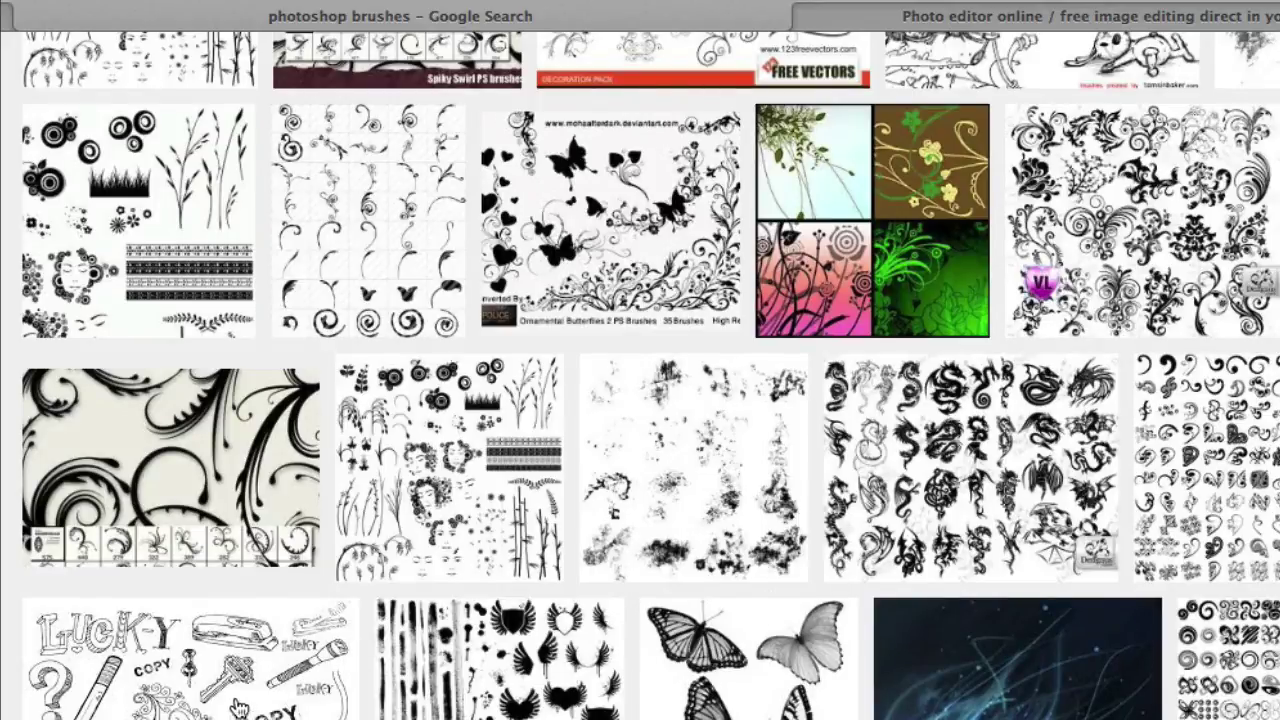
scroll(240, 708, down, 1)
click(143, 680)
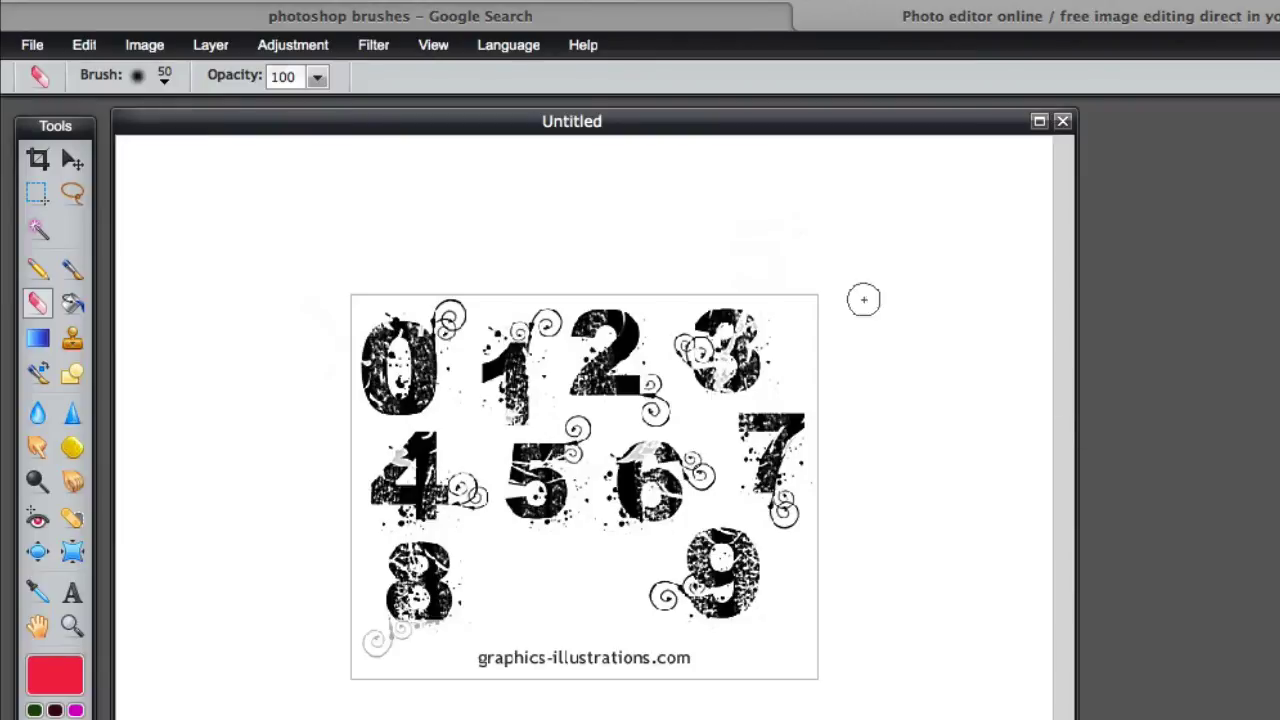
mouse_move(400, 16)
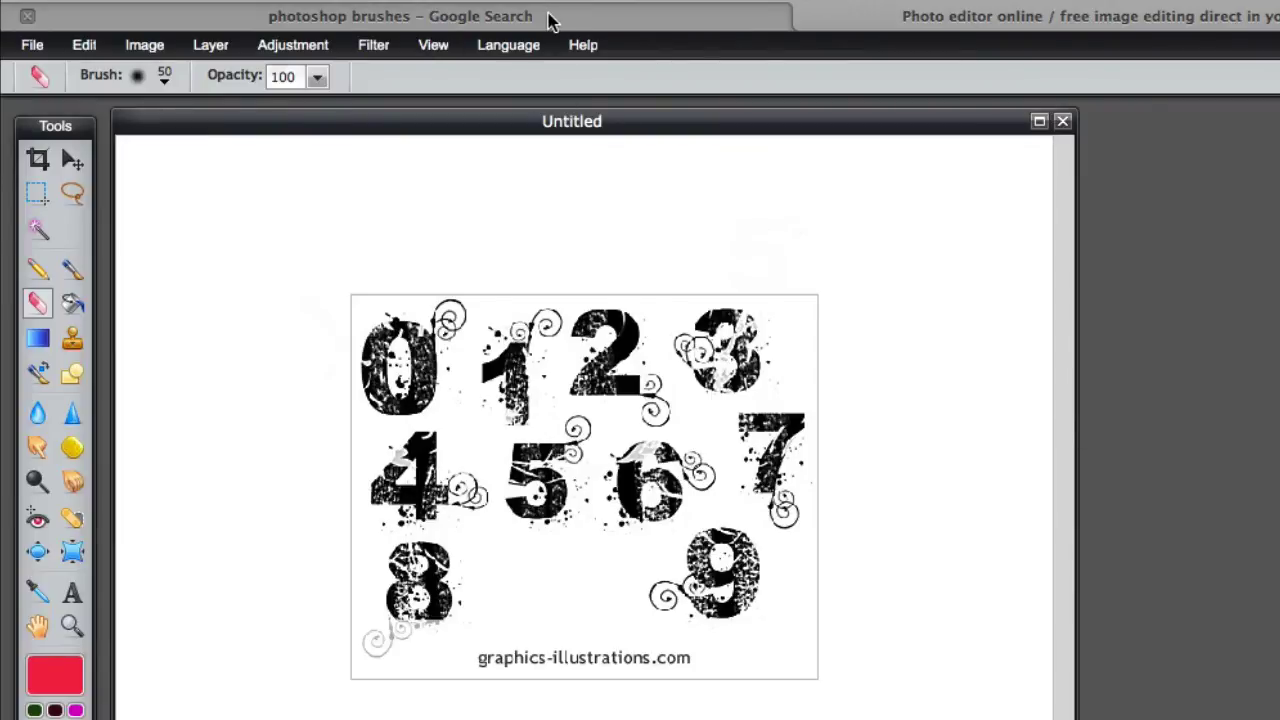
Lasso the swirly grunge 9 and define it as a custom brush, returning to the Brush tool.
drag(540, 121, 611, 99)
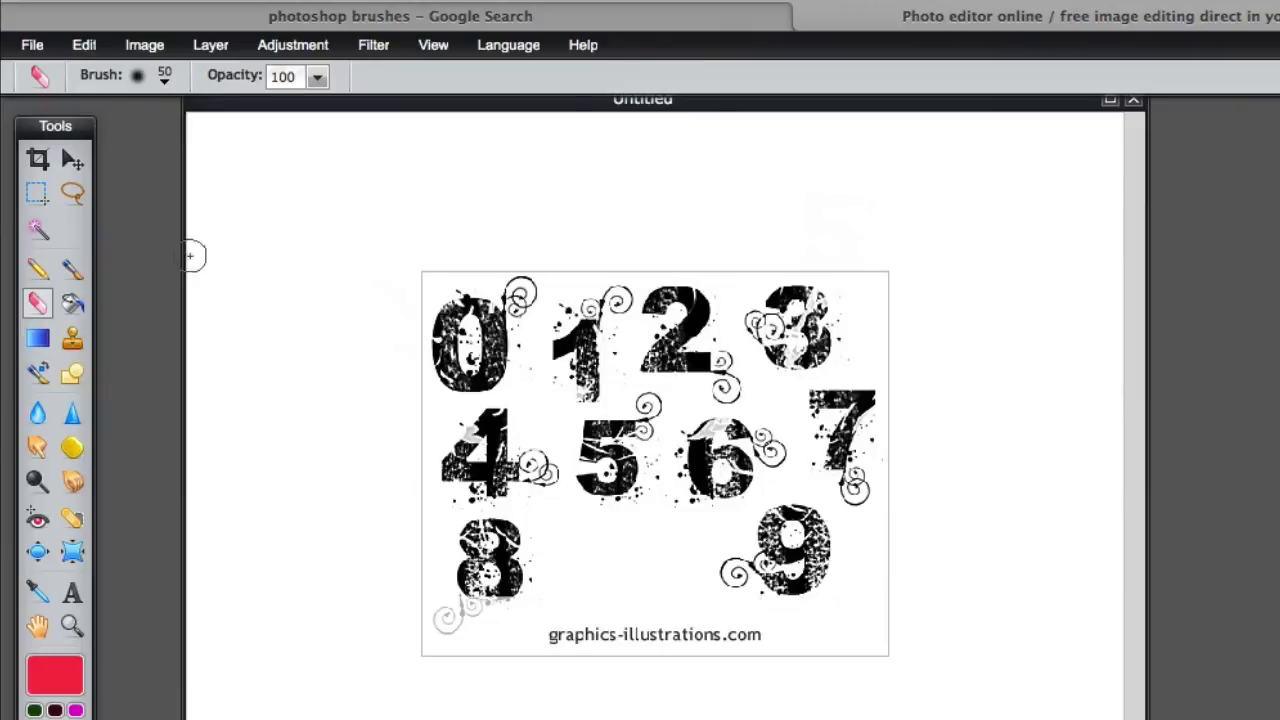
click(72, 193)
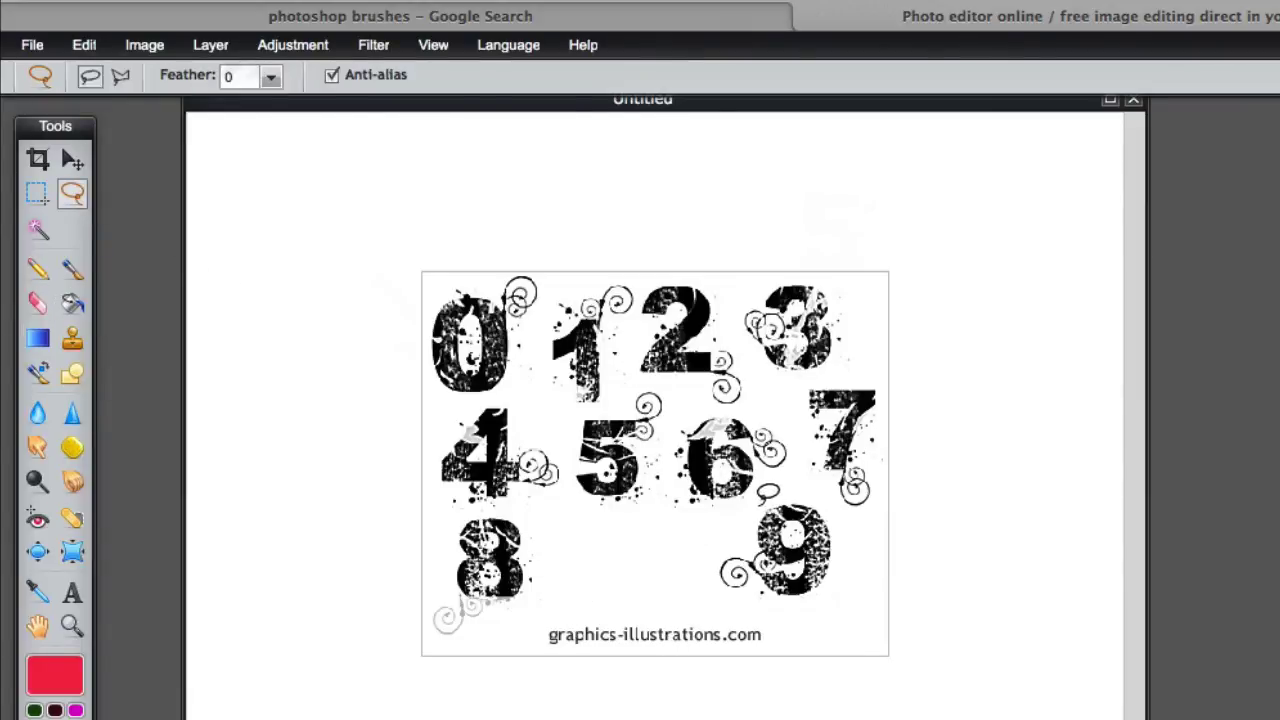
mouse_move(758, 506)
mouse_down()
mouse_move(721, 594)
mouse_move(796, 488)
mouse_up()
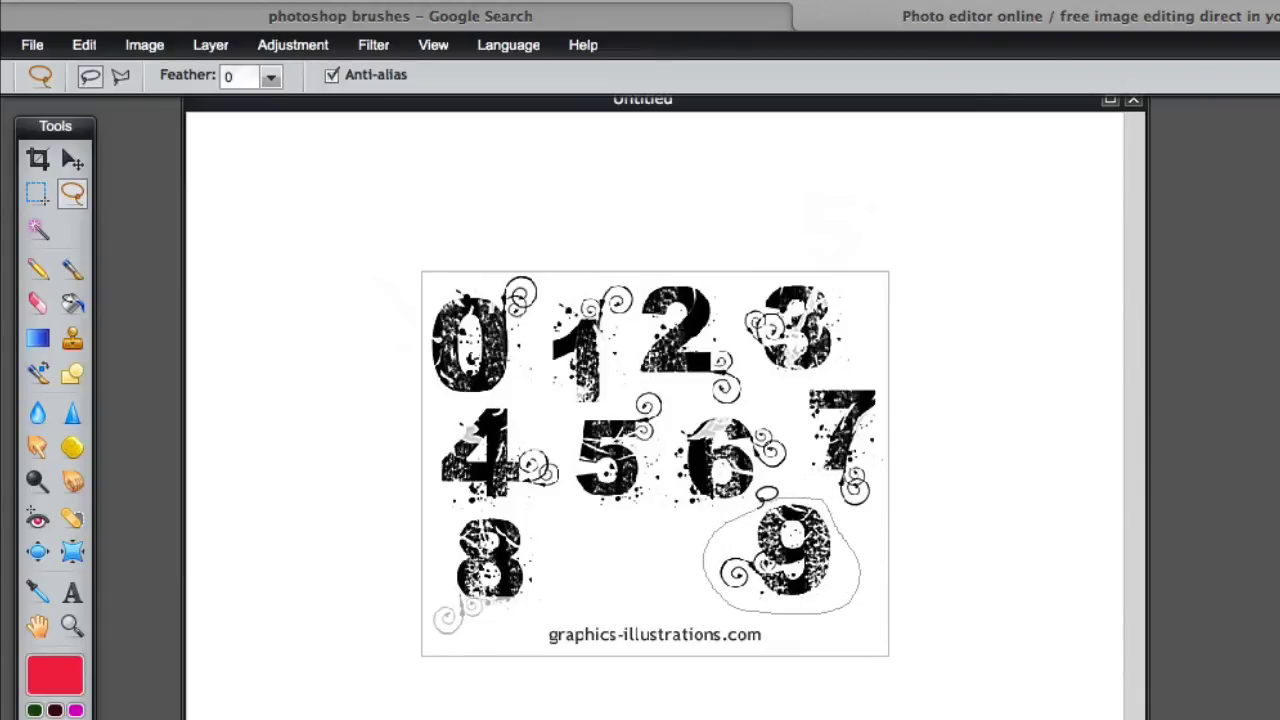
drag(765, 494, 763, 498)
click(84, 45)
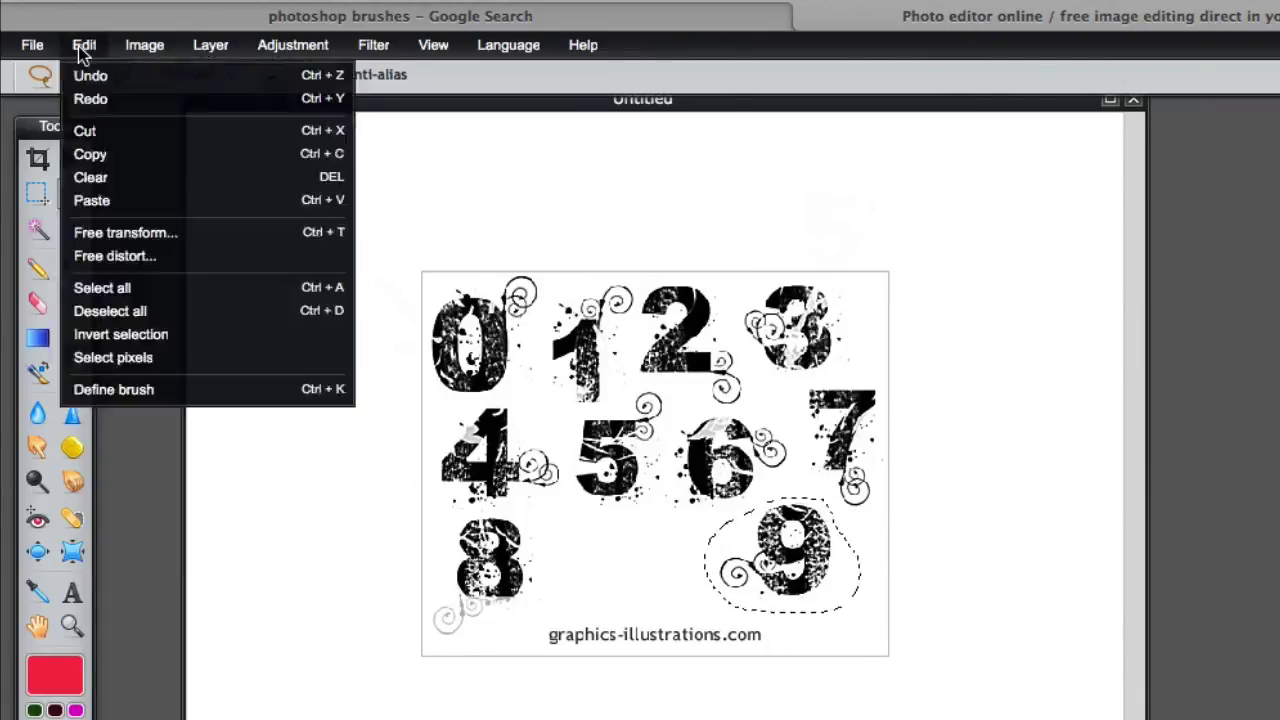
click(155, 392)
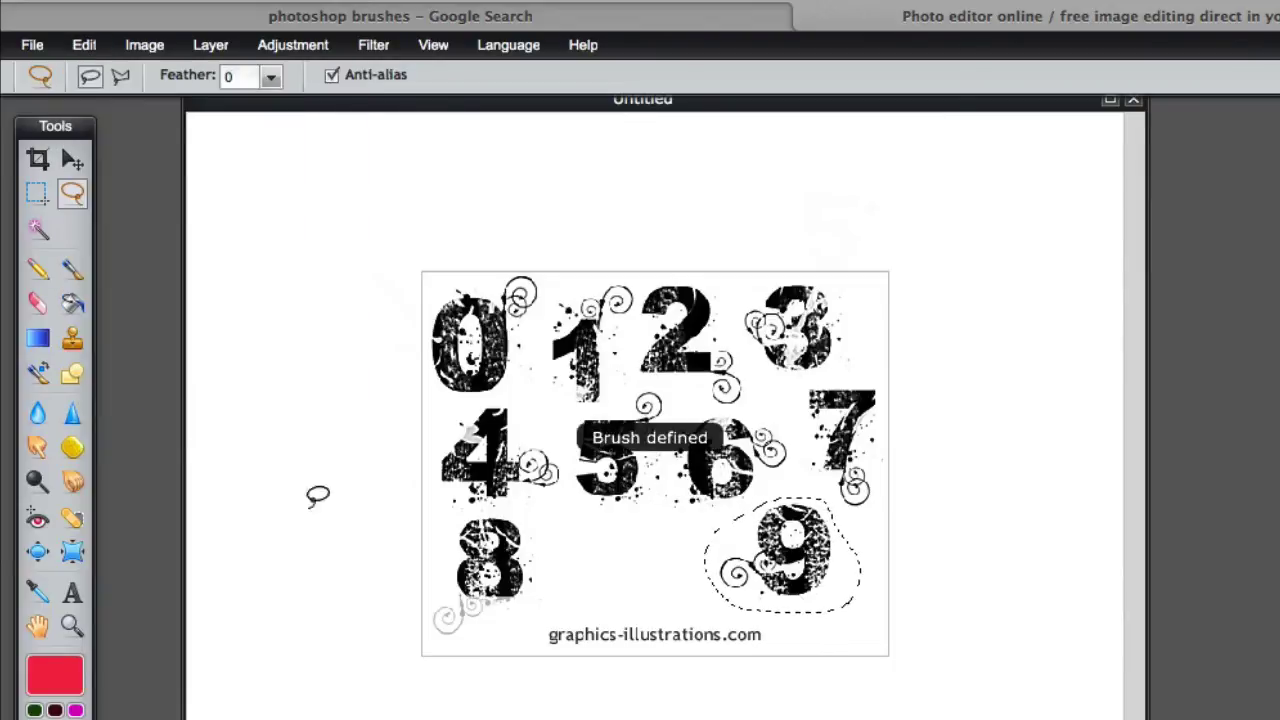
click(72, 268)
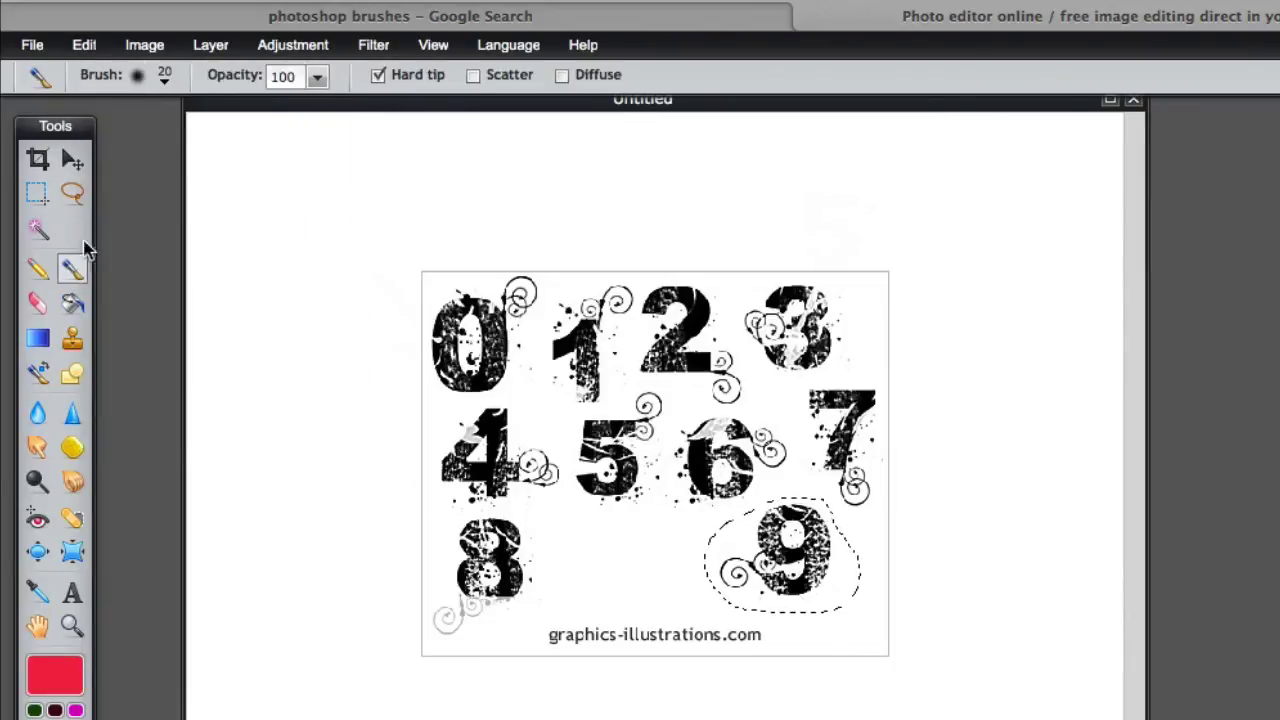
Remove the digit-1 brush 106, then reset the brush palette to its defaults.
click(164, 78)
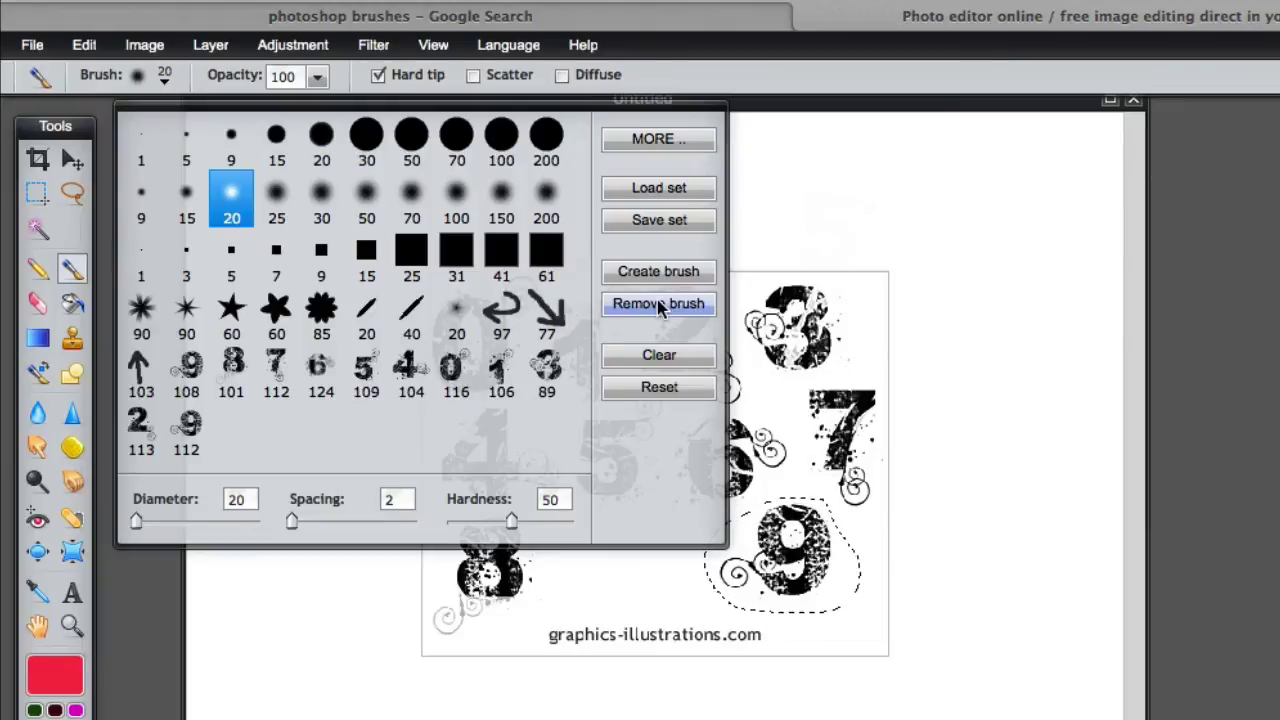
click(500, 388)
click(665, 305)
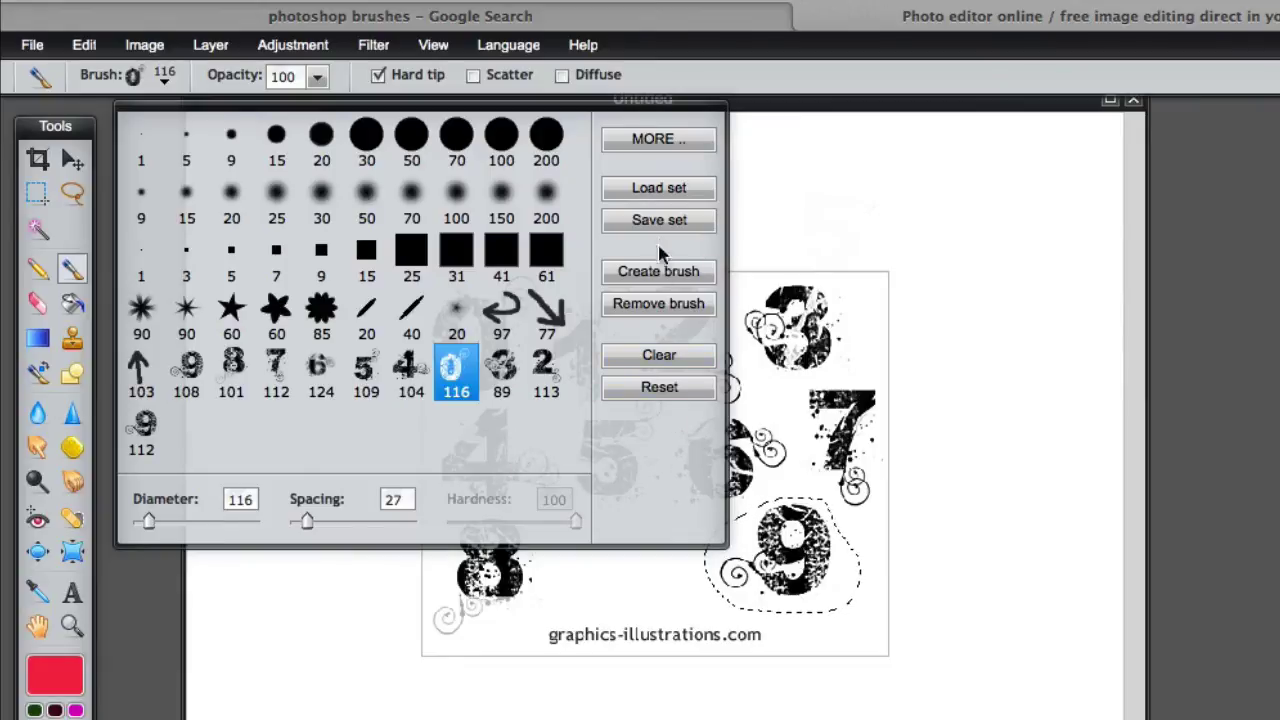
click(649, 391)
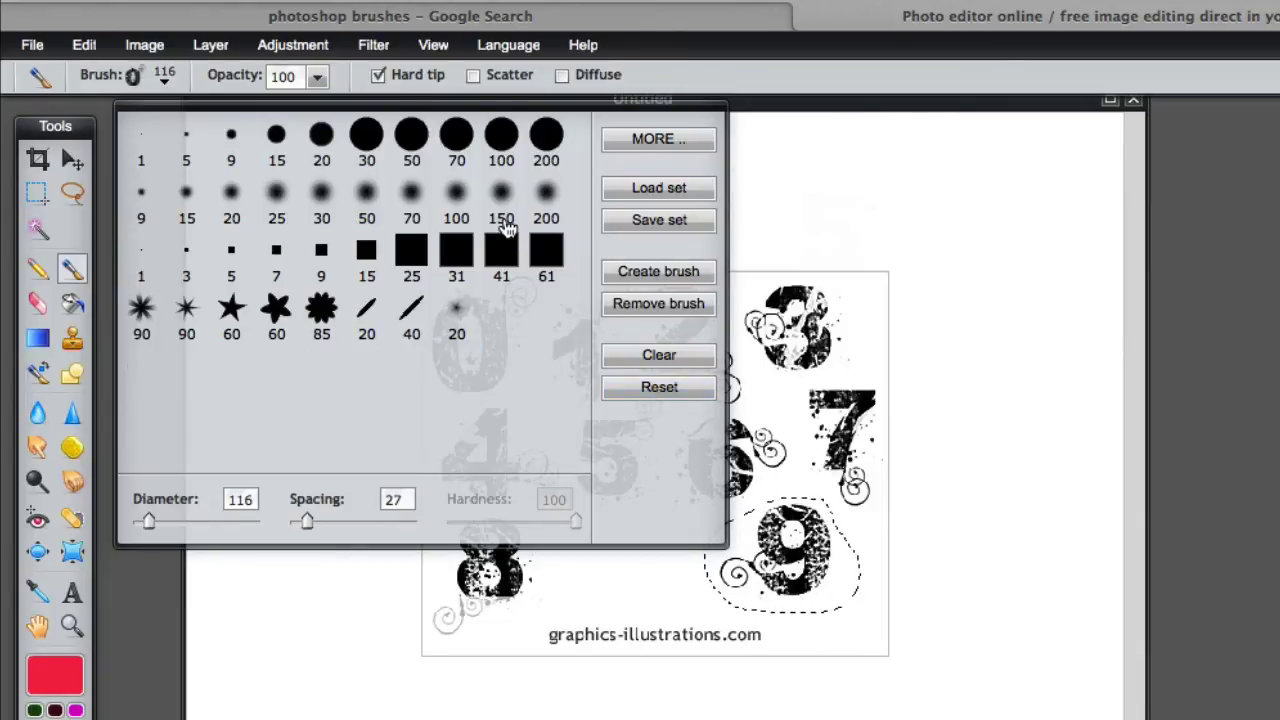
Add the Misc > Hearts set from the online brush library to the palette.
click(655, 139)
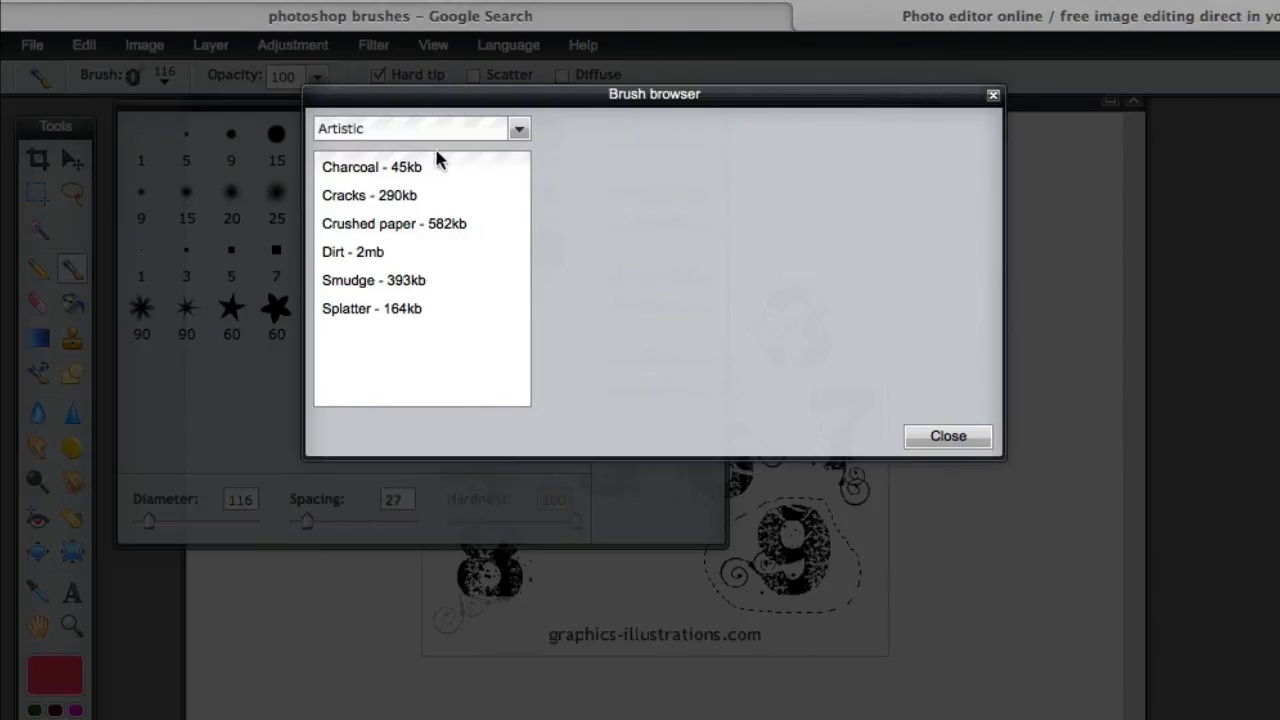
click(520, 131)
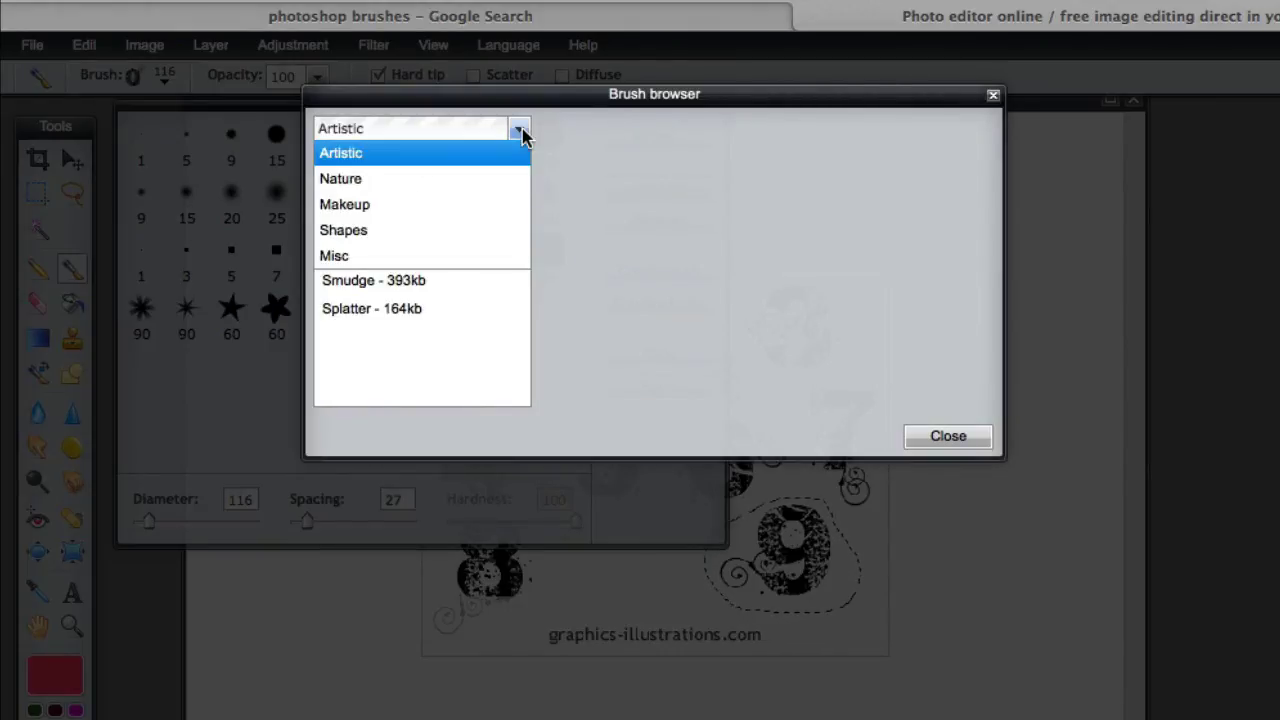
click(410, 256)
click(343, 200)
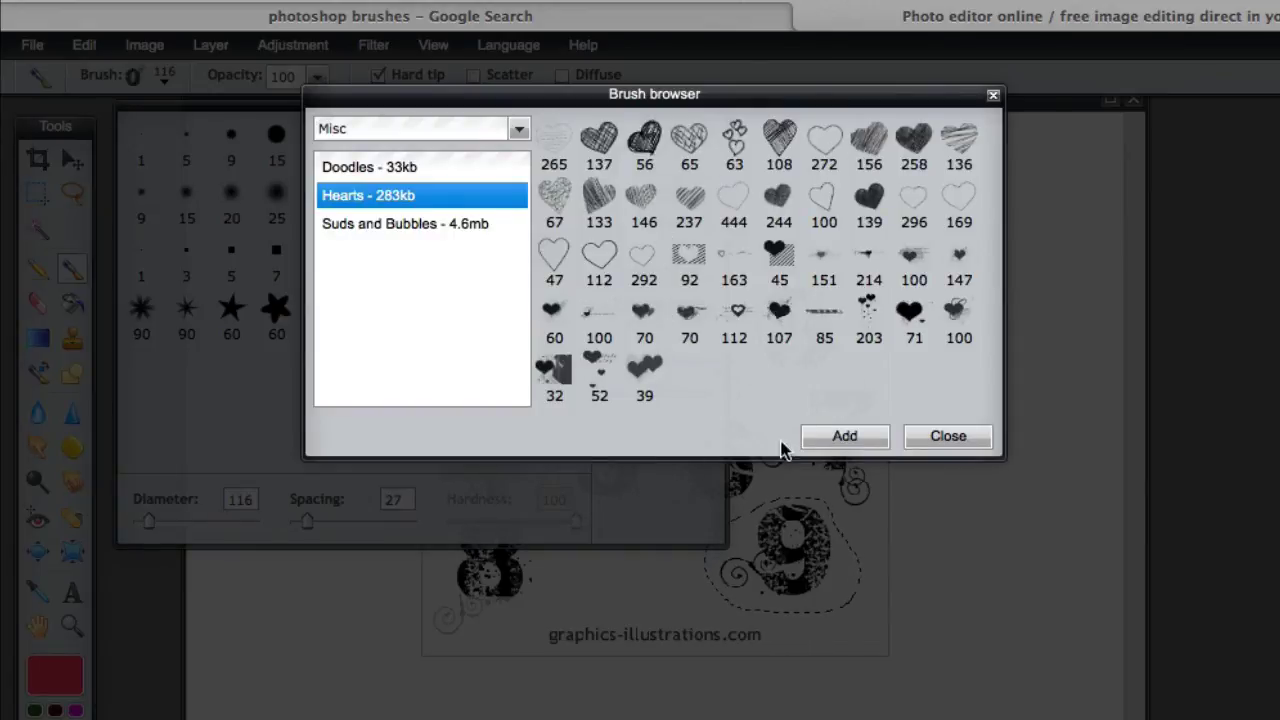
click(822, 440)
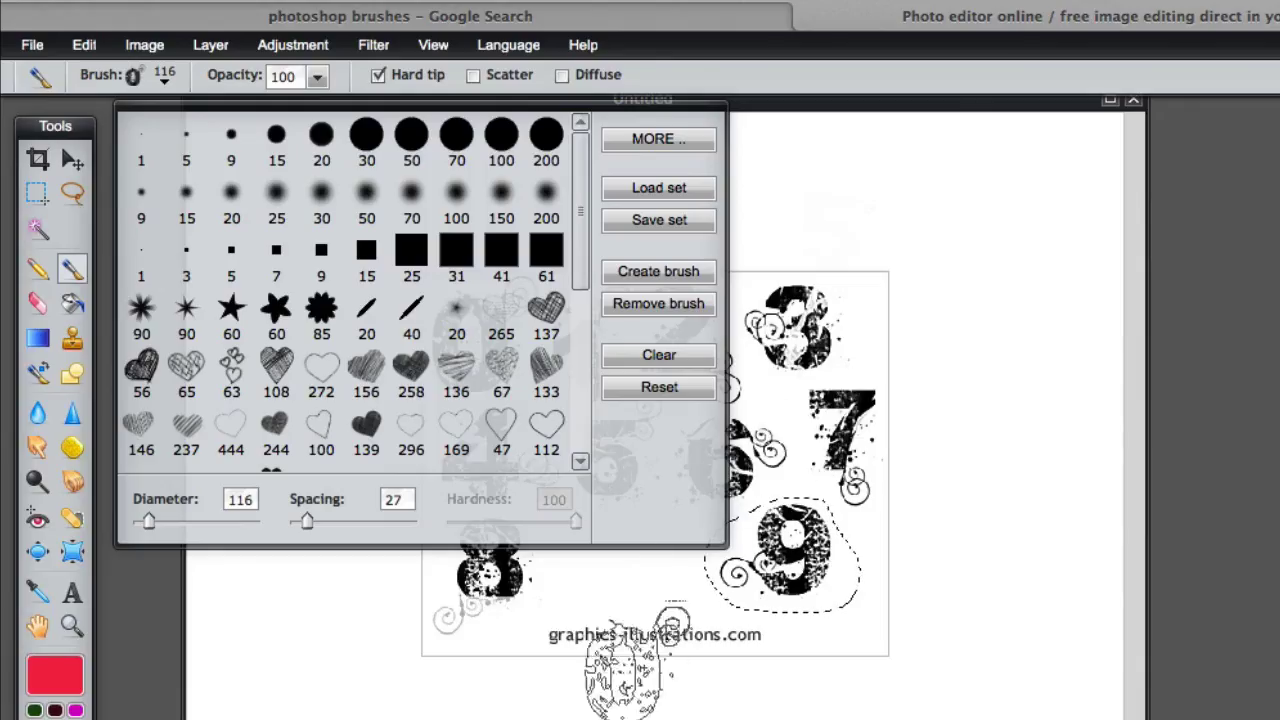
Deselect the 9 and stamp a red sketched heart 108 right of the numbers.
click(278, 370)
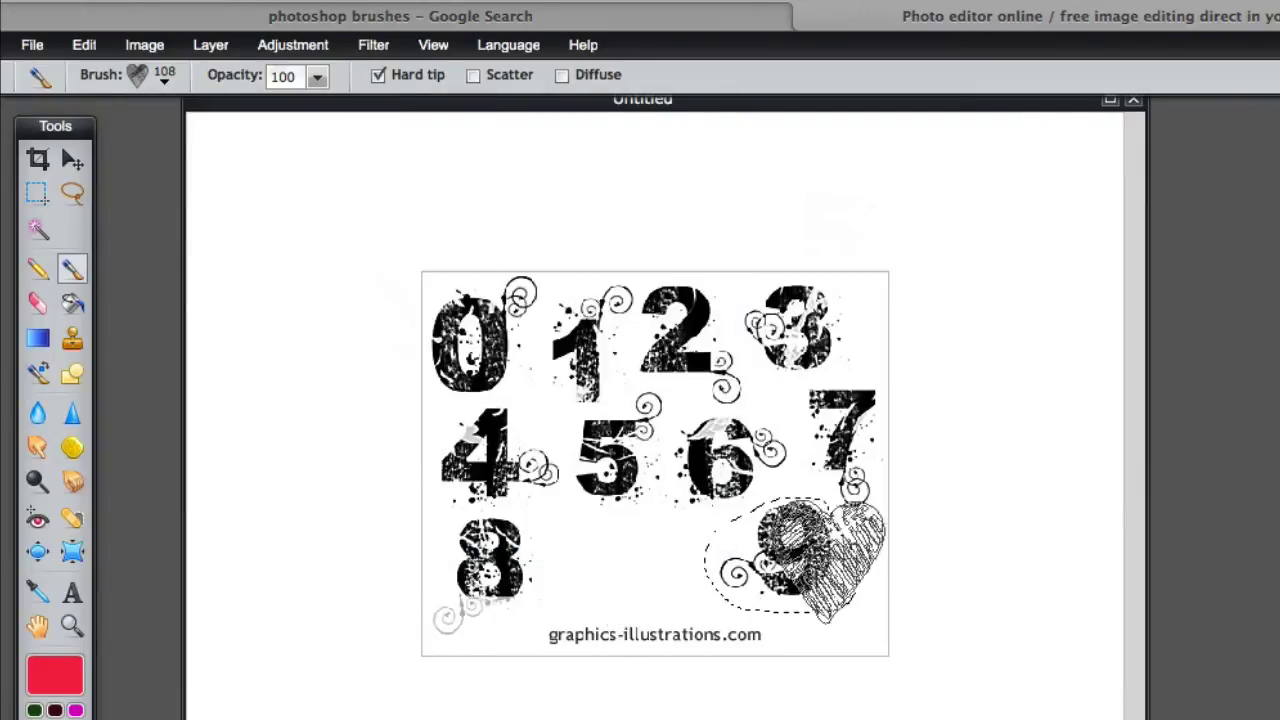
key(ctrl+d)
click(974, 406)
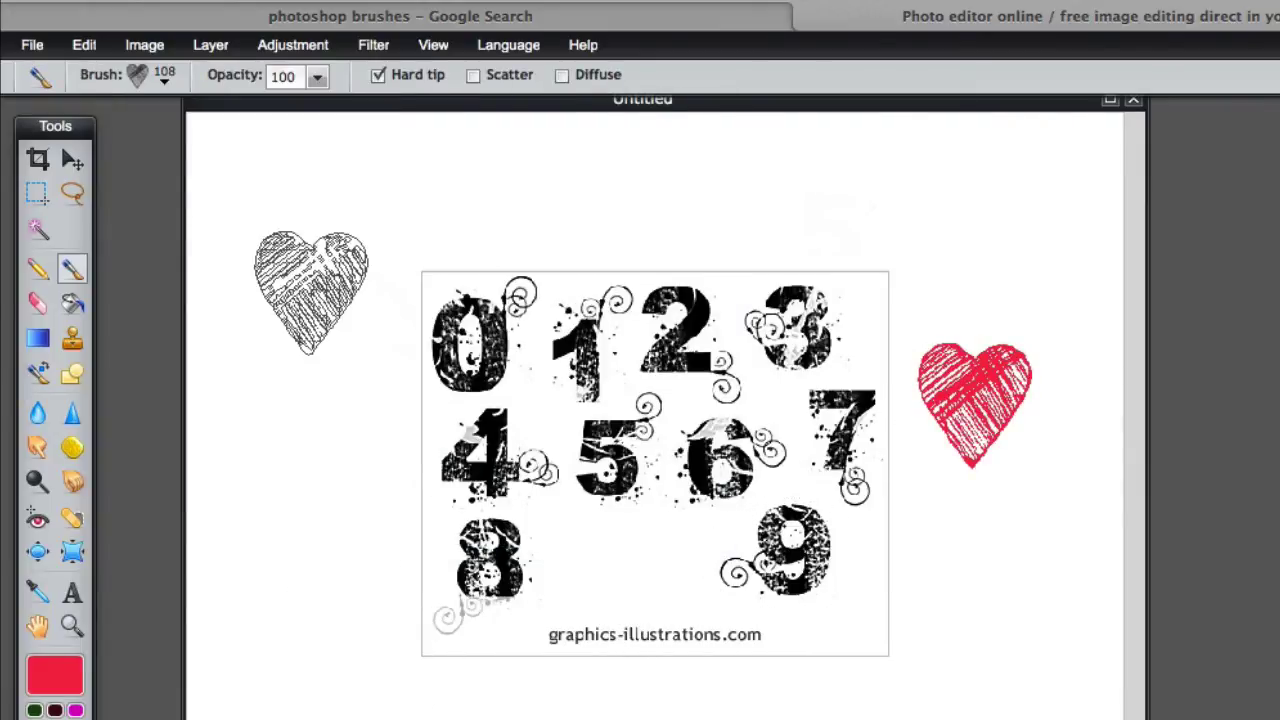